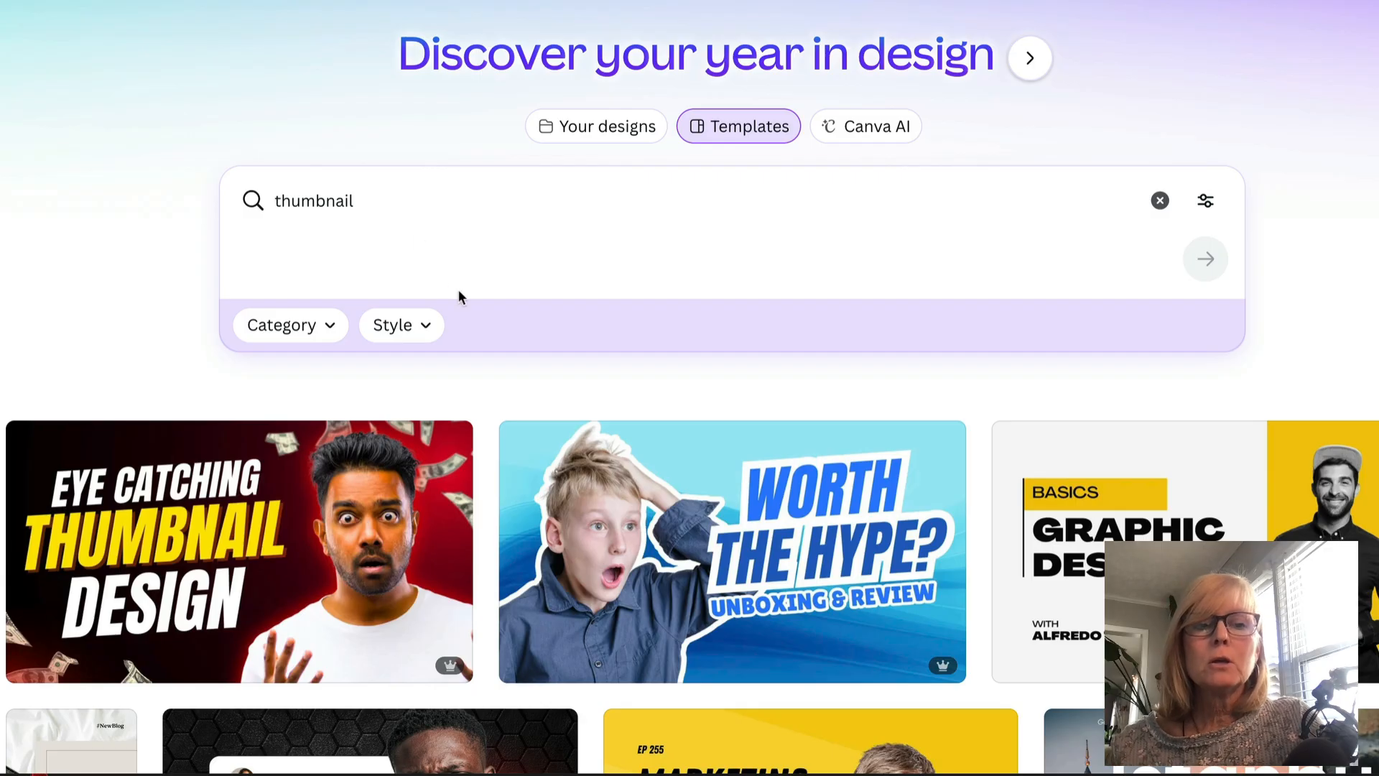
# - Browse the thumbnail template results and open the Blue Bold Youtube Intro template
pyautogui.scroll(-5, 494, 289)
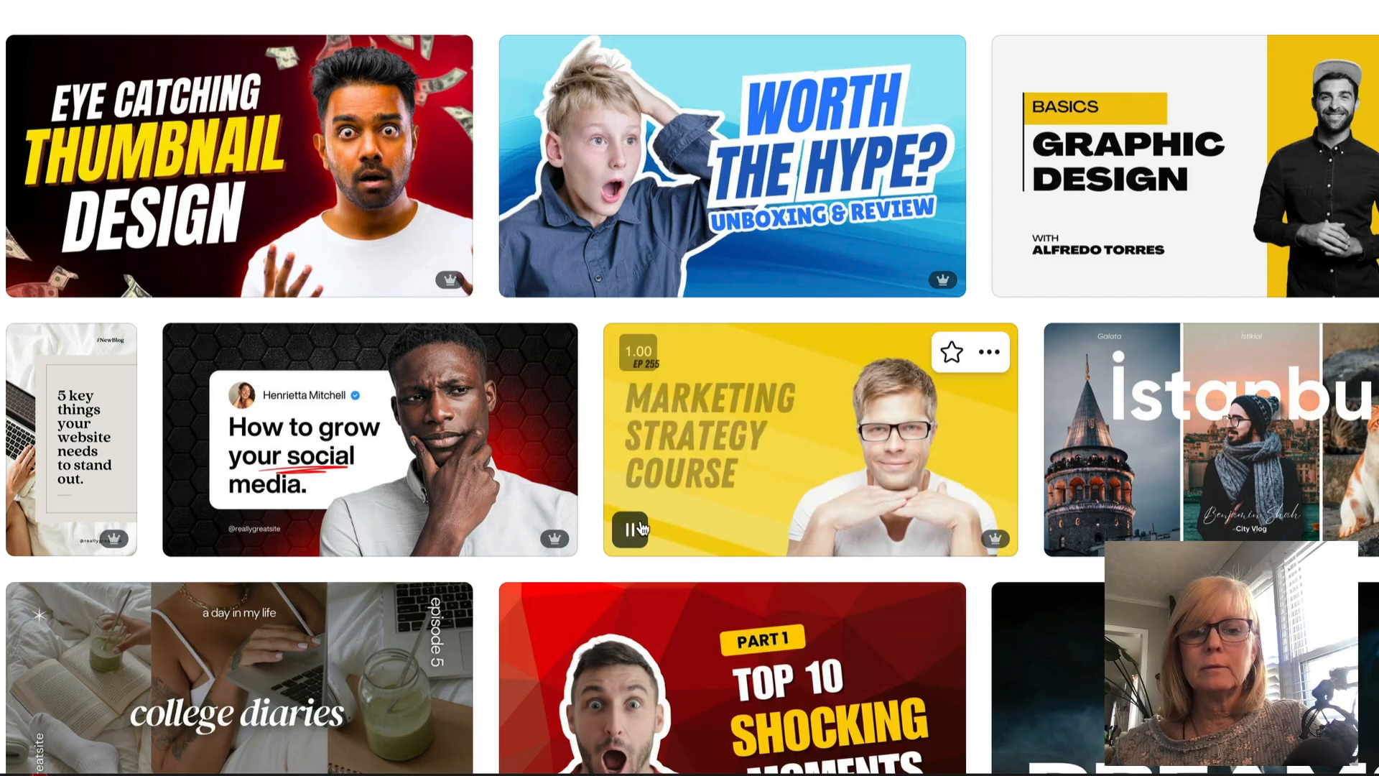
pyautogui.scroll(-5, 641, 529)
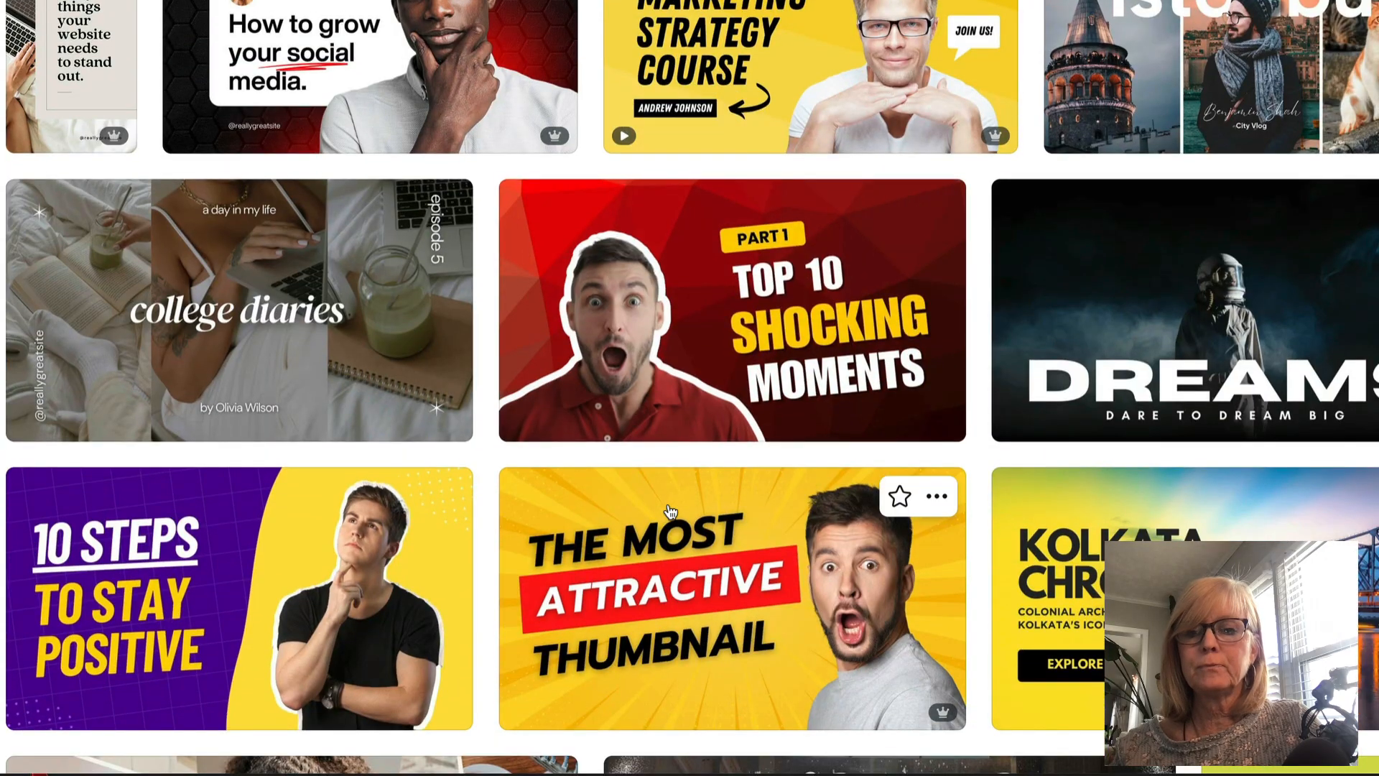
pyautogui.scroll(-8, 653, 248)
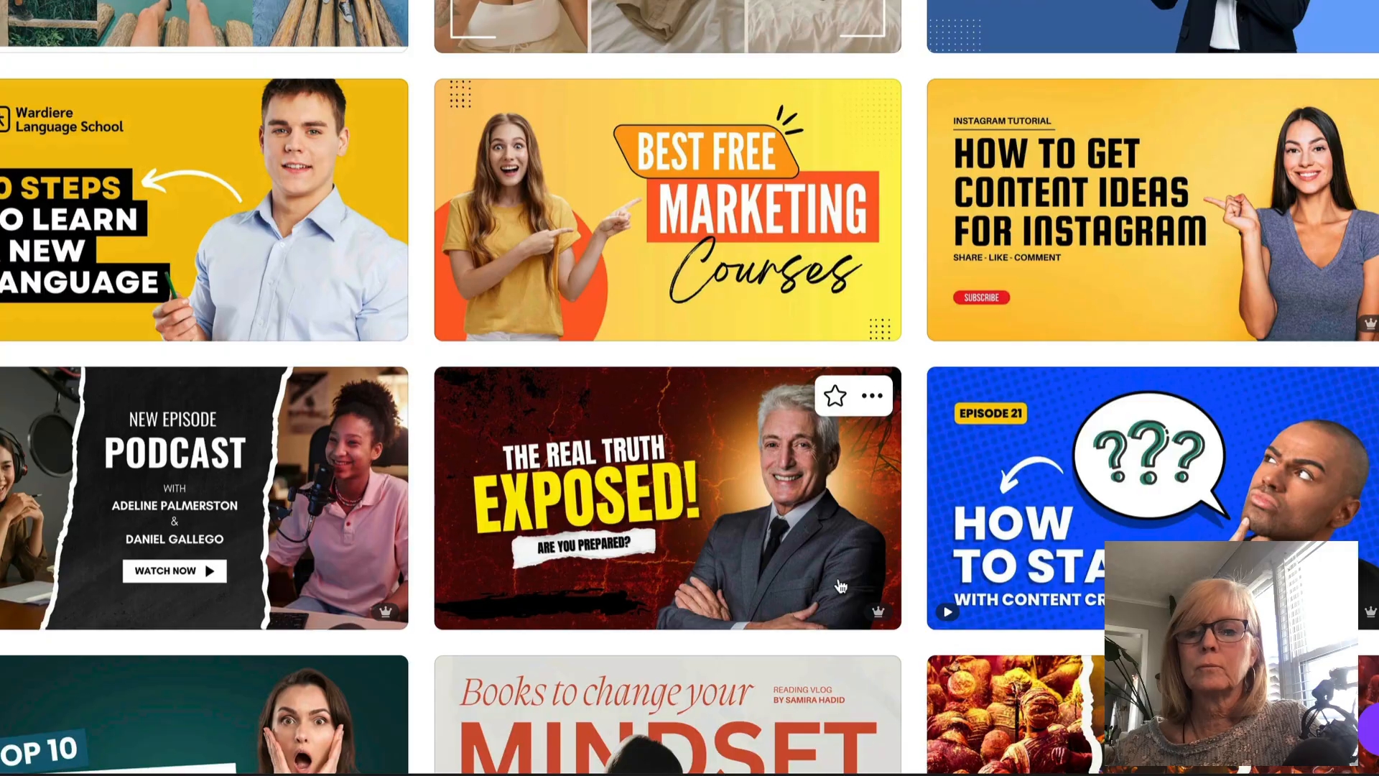
pyautogui.moveTo(1123, 510)
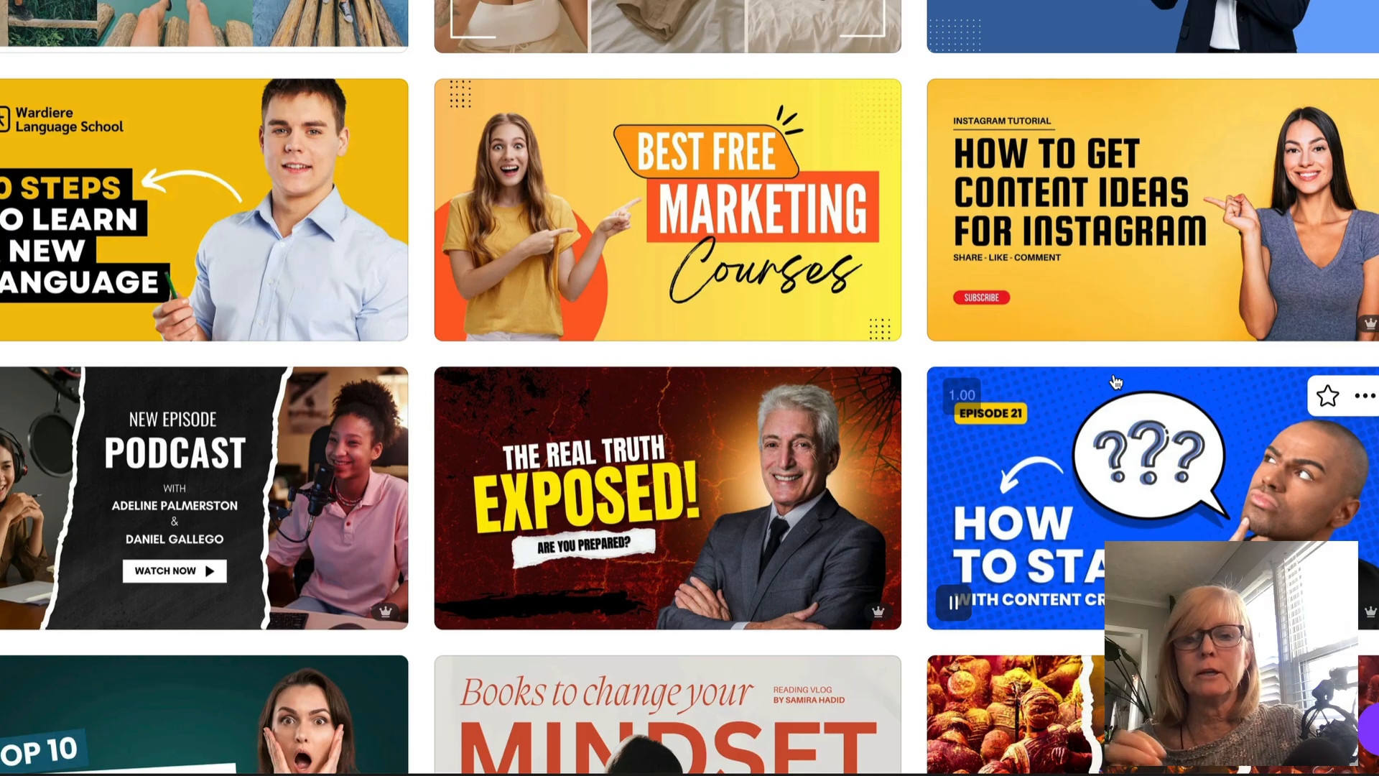
pyautogui.moveTo(1201, 468)
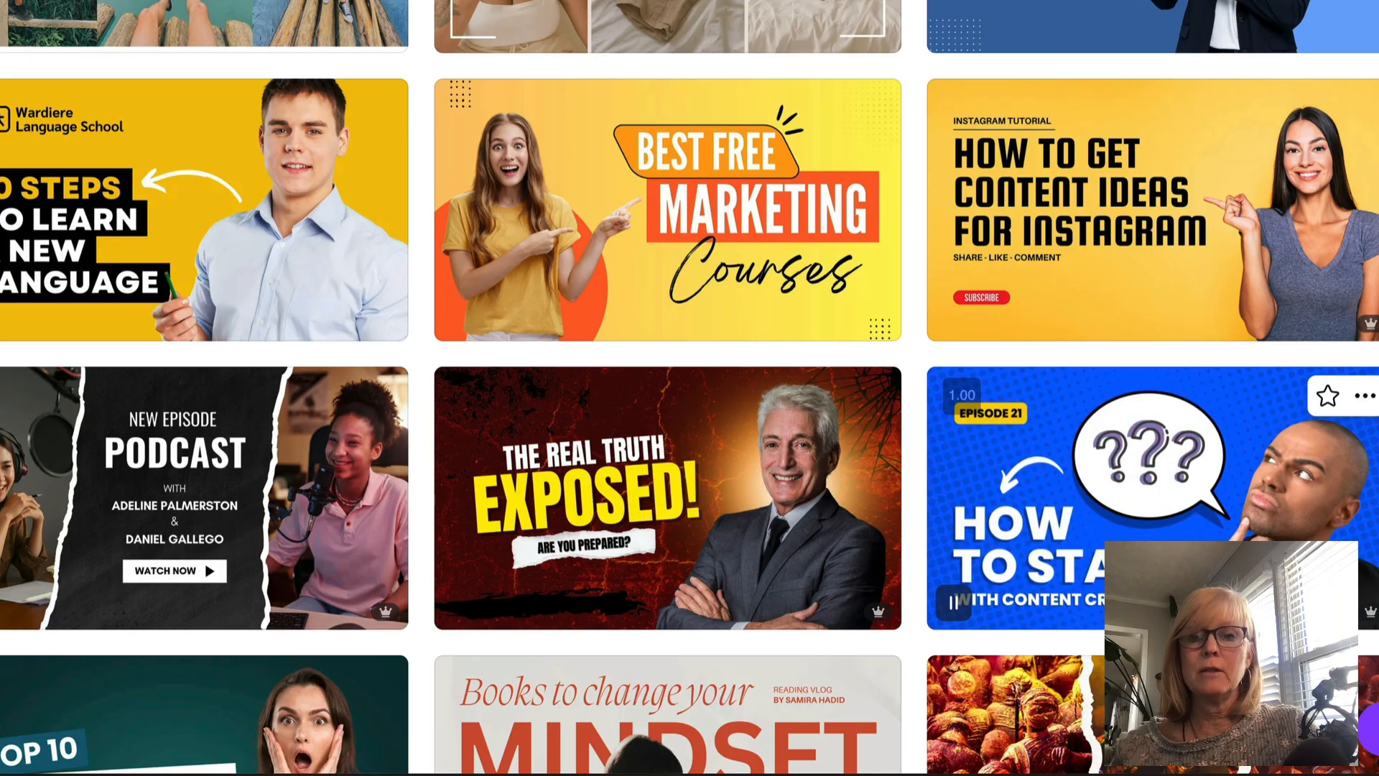
pyautogui.click(1243, 452)
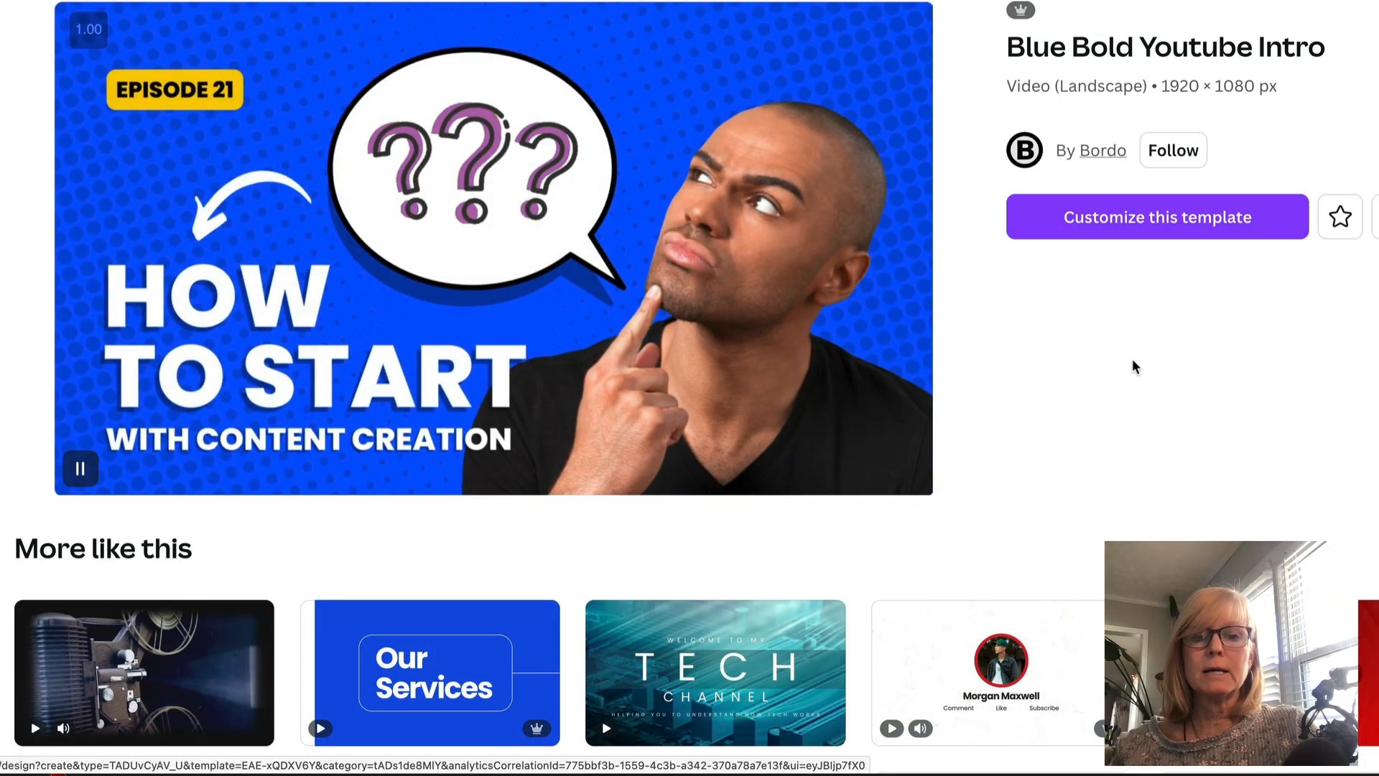
# - Browse the similar templates listed below the template preview
pyautogui.scroll(-5, 1134, 366)
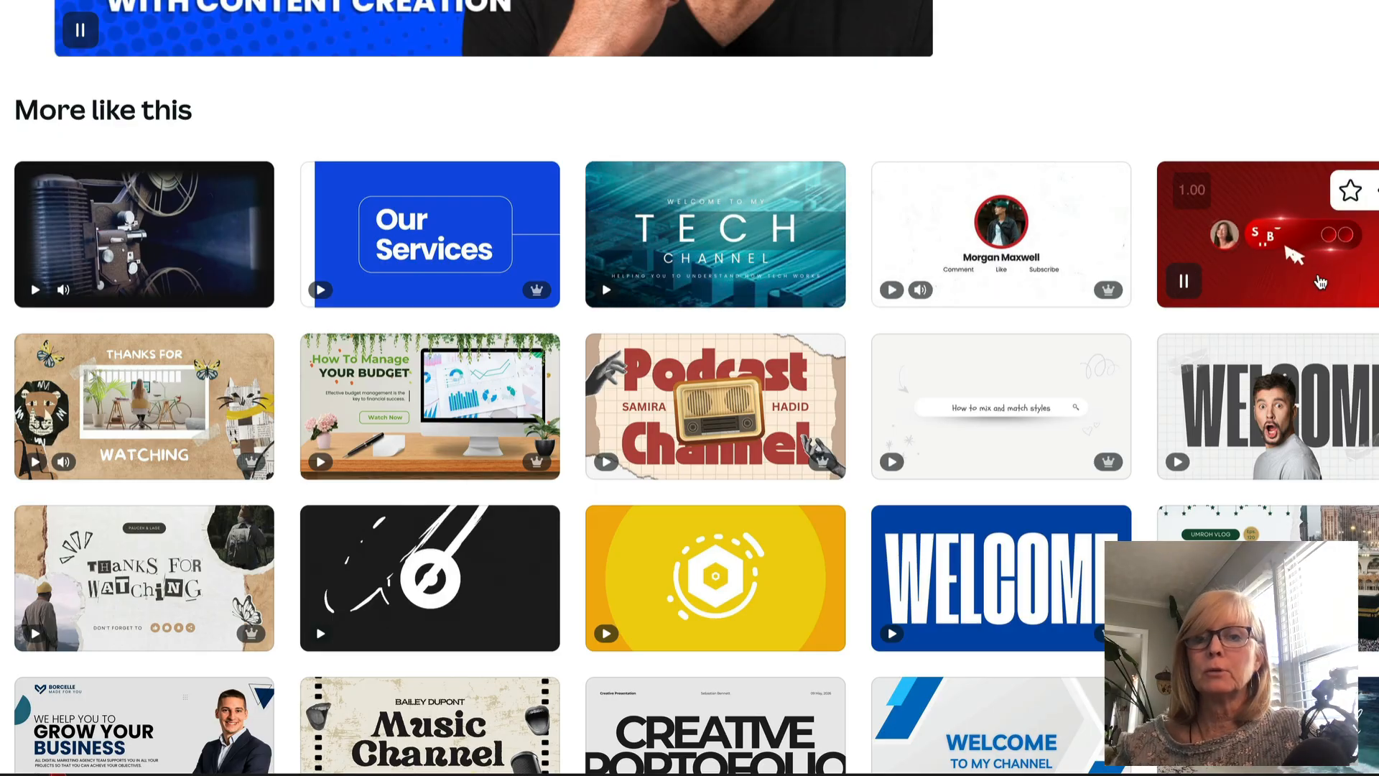
pyautogui.scroll(1, 1320, 282)
pyautogui.scroll(-3, 623, 440)
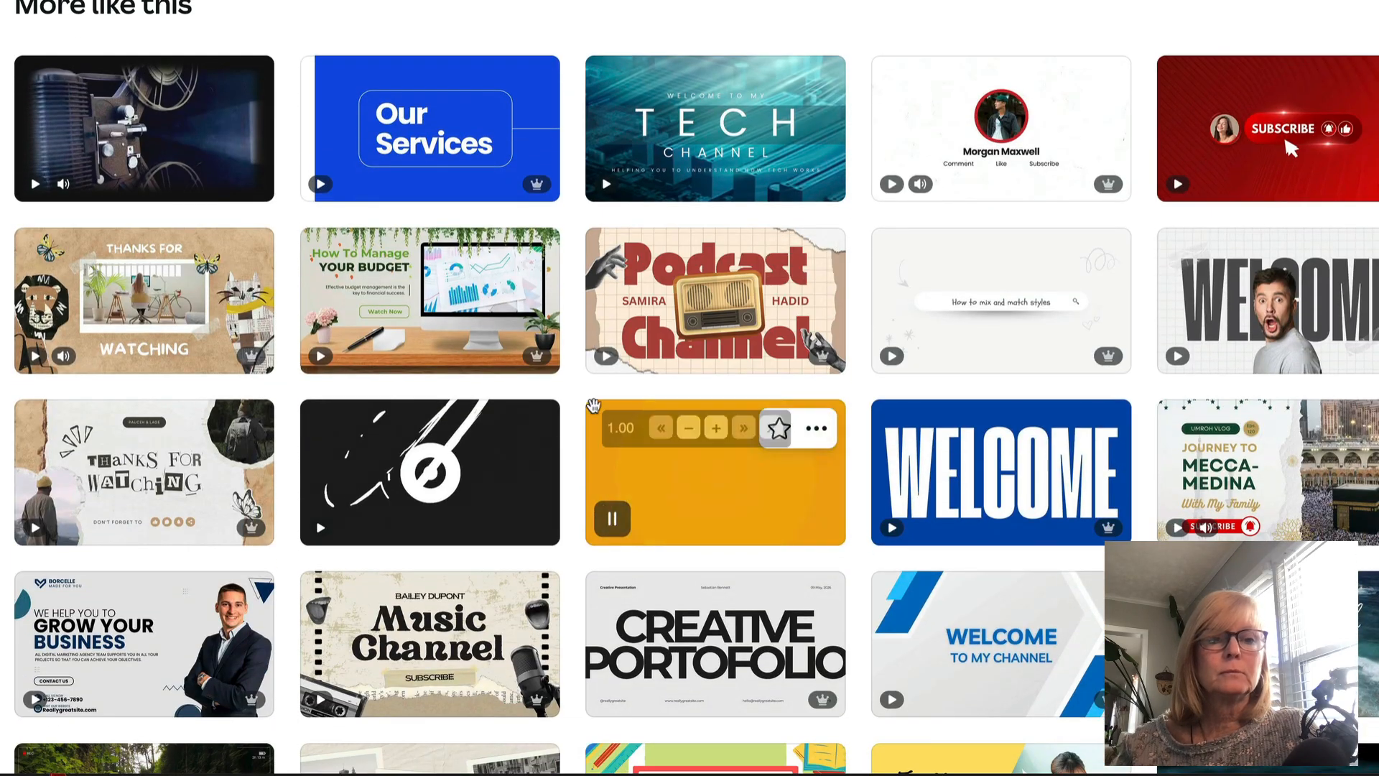
pyautogui.scroll(1, 1074, 553)
pyautogui.scroll(2, 1074, 553)
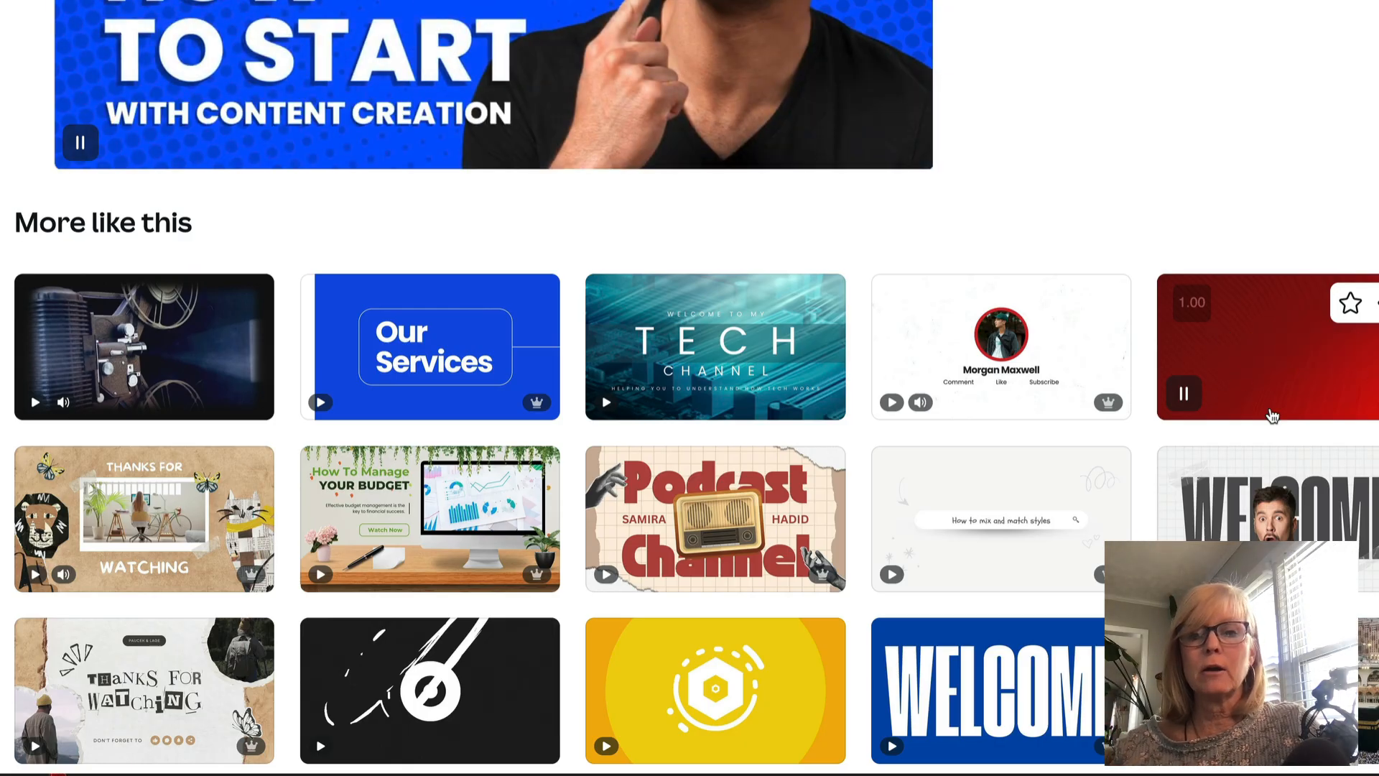
pyautogui.scroll(-1, 1272, 417)
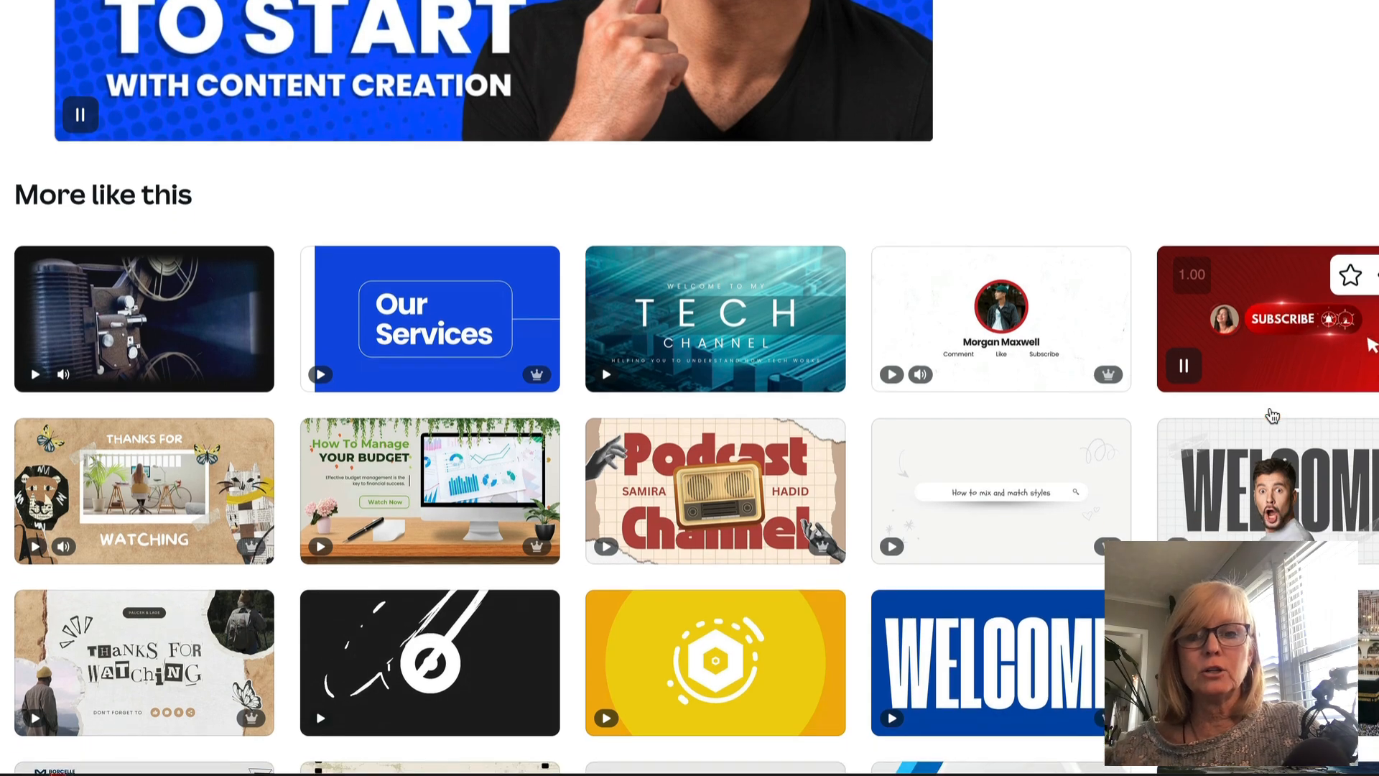
pyautogui.scroll(-2, 1283, 405)
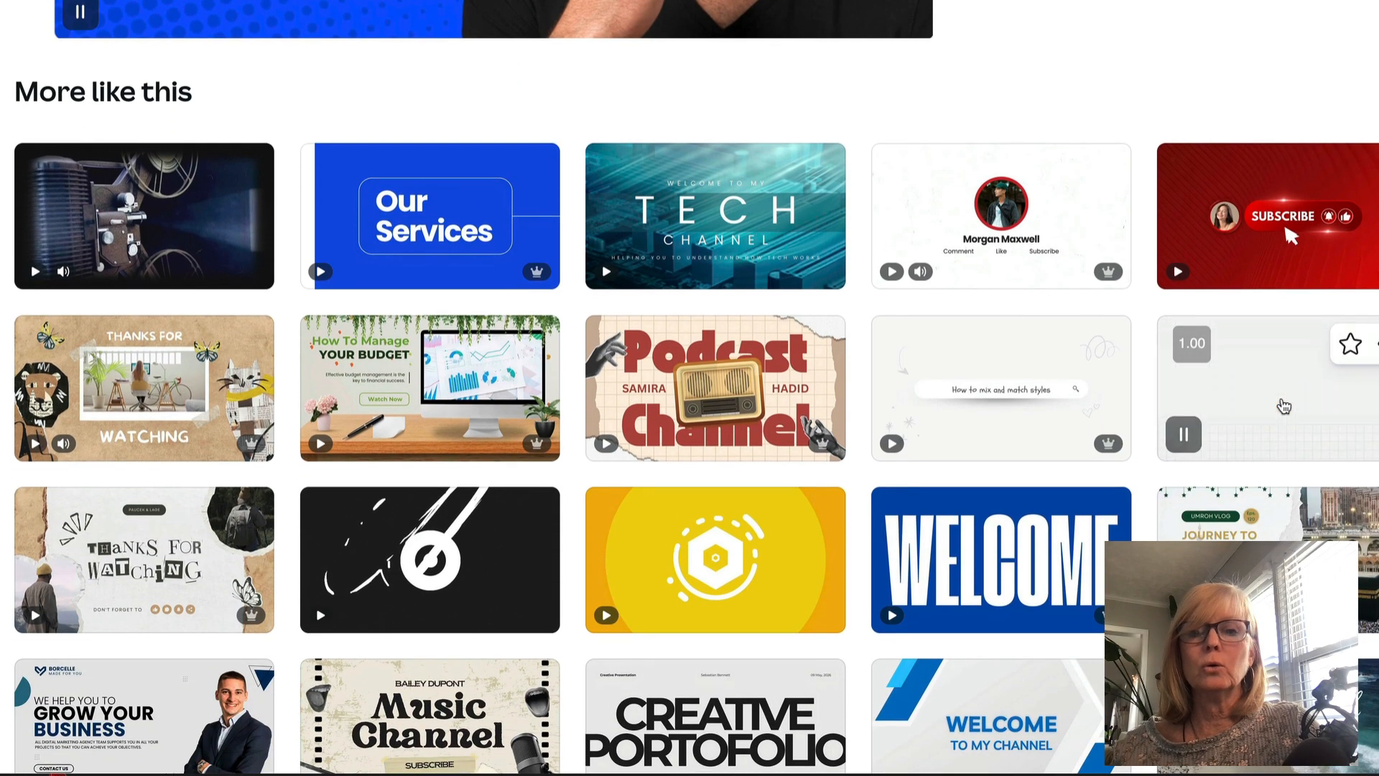
pyautogui.scroll(-3, 1255, 316)
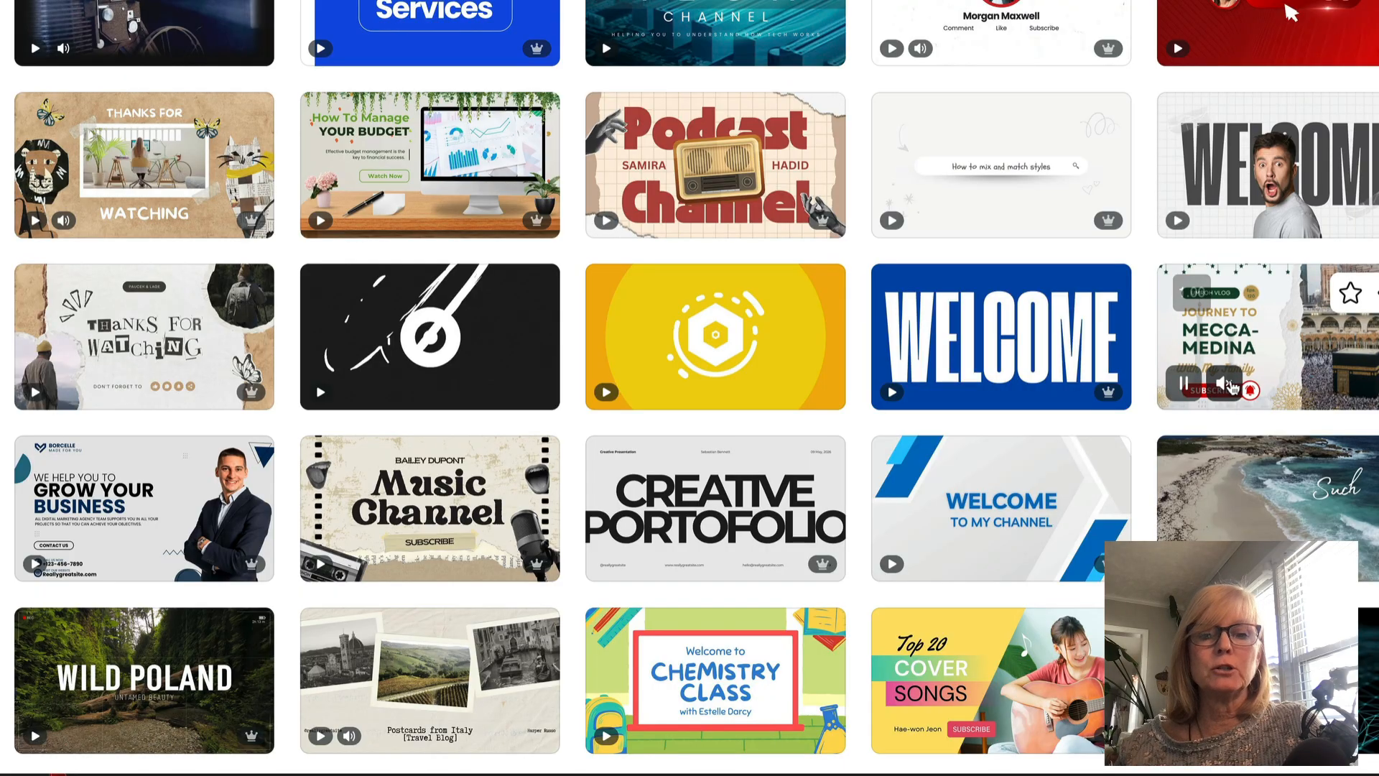
pyautogui.scroll(-3, 1232, 388)
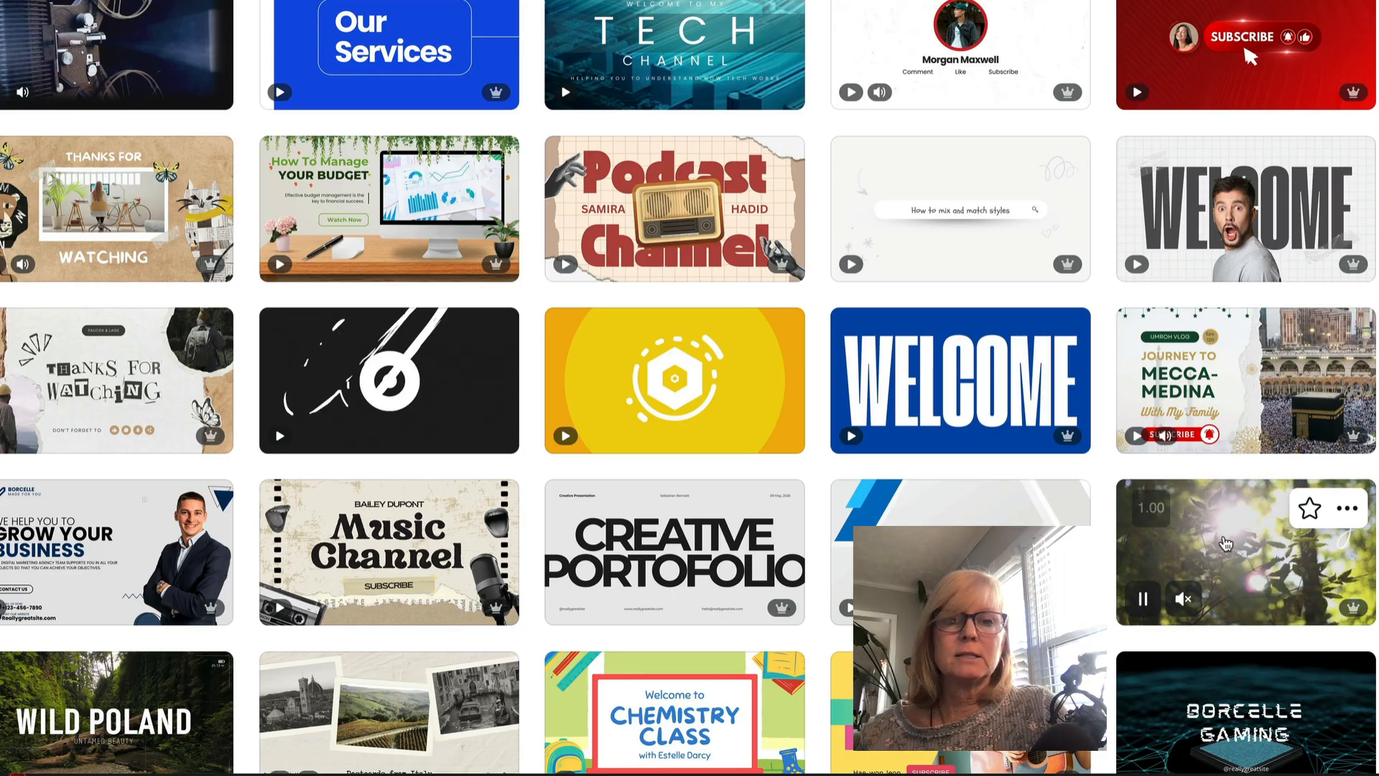
pyautogui.scroll(4, 1238, 557)
pyautogui.scroll(5, 1226, 544)
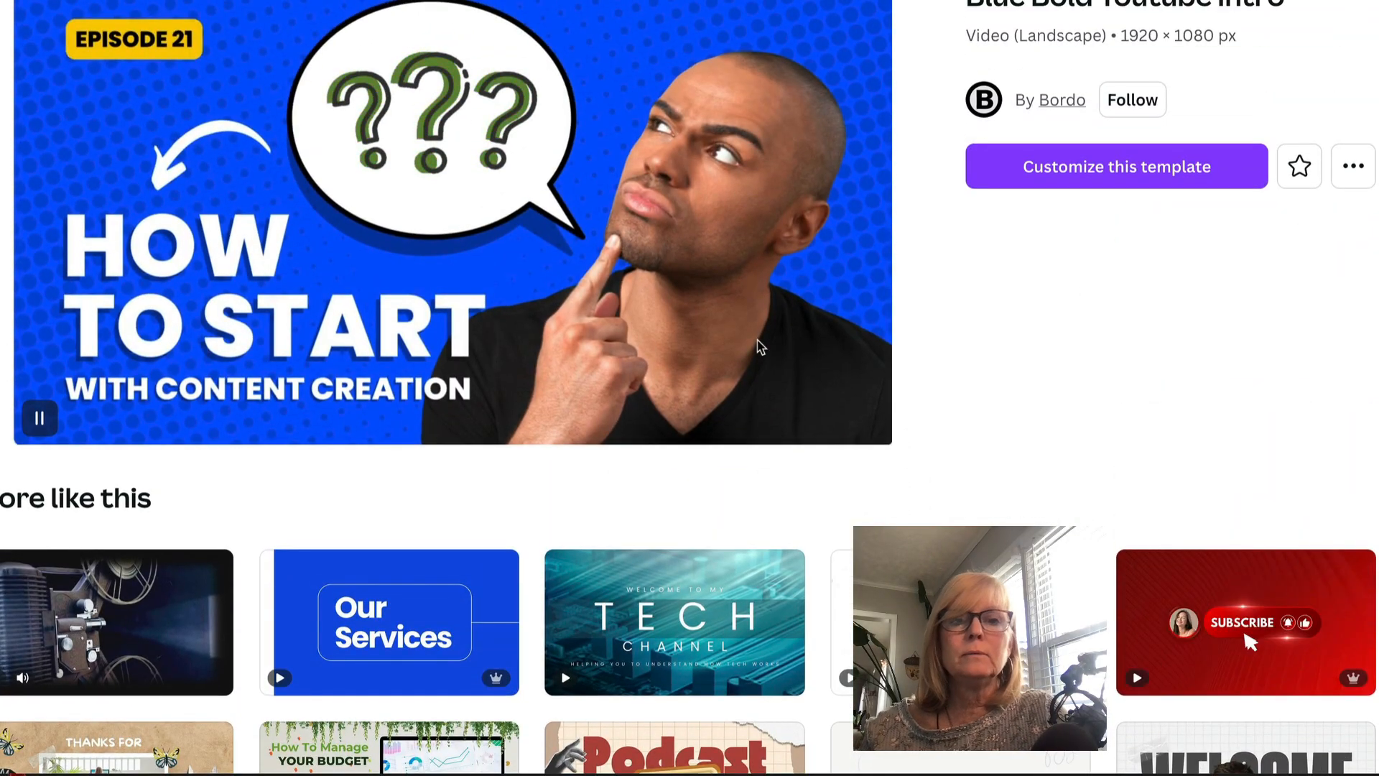
pyautogui.scroll(1, 894, 300)
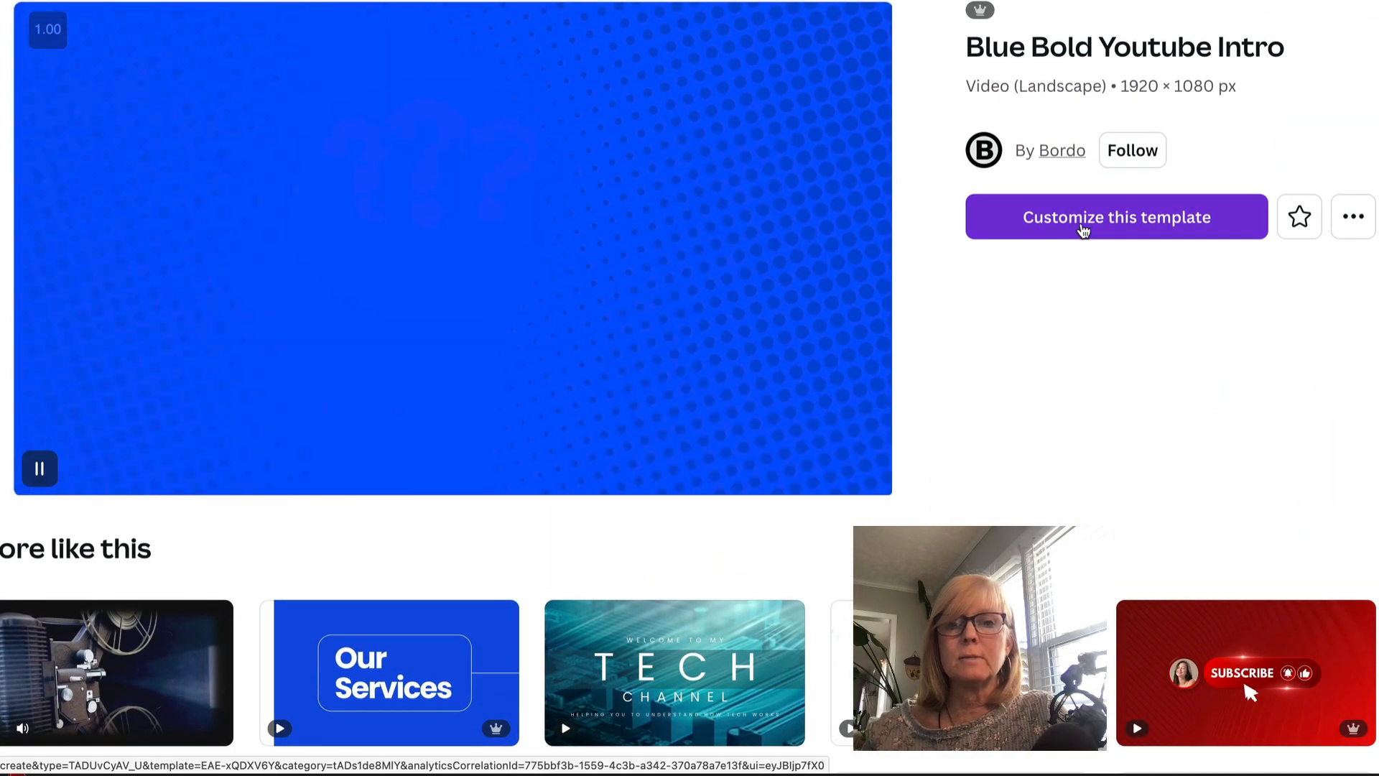
# - Customize the template and replace the man's photo with an uploaded portrait of the woman
pyautogui.click(1103, 220)
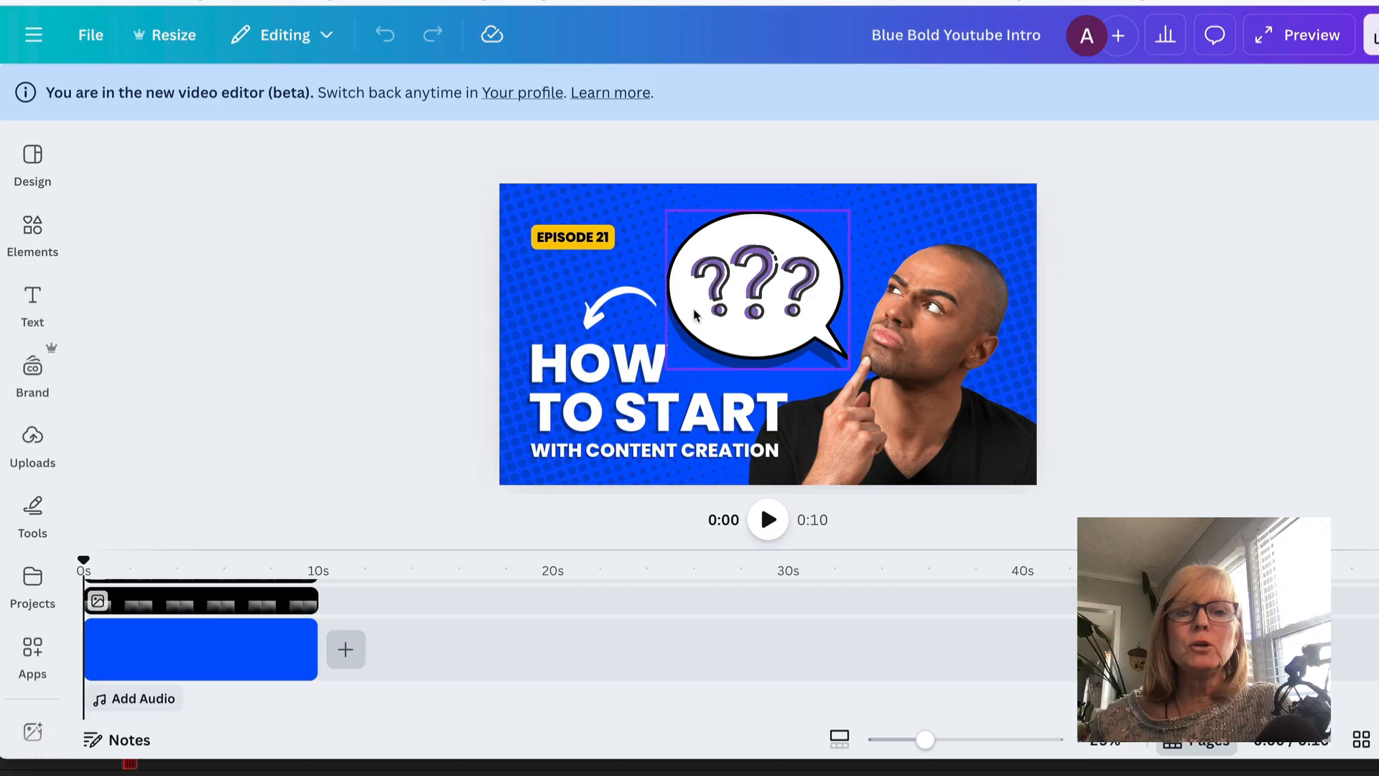
pyautogui.doubleClick(582, 373)
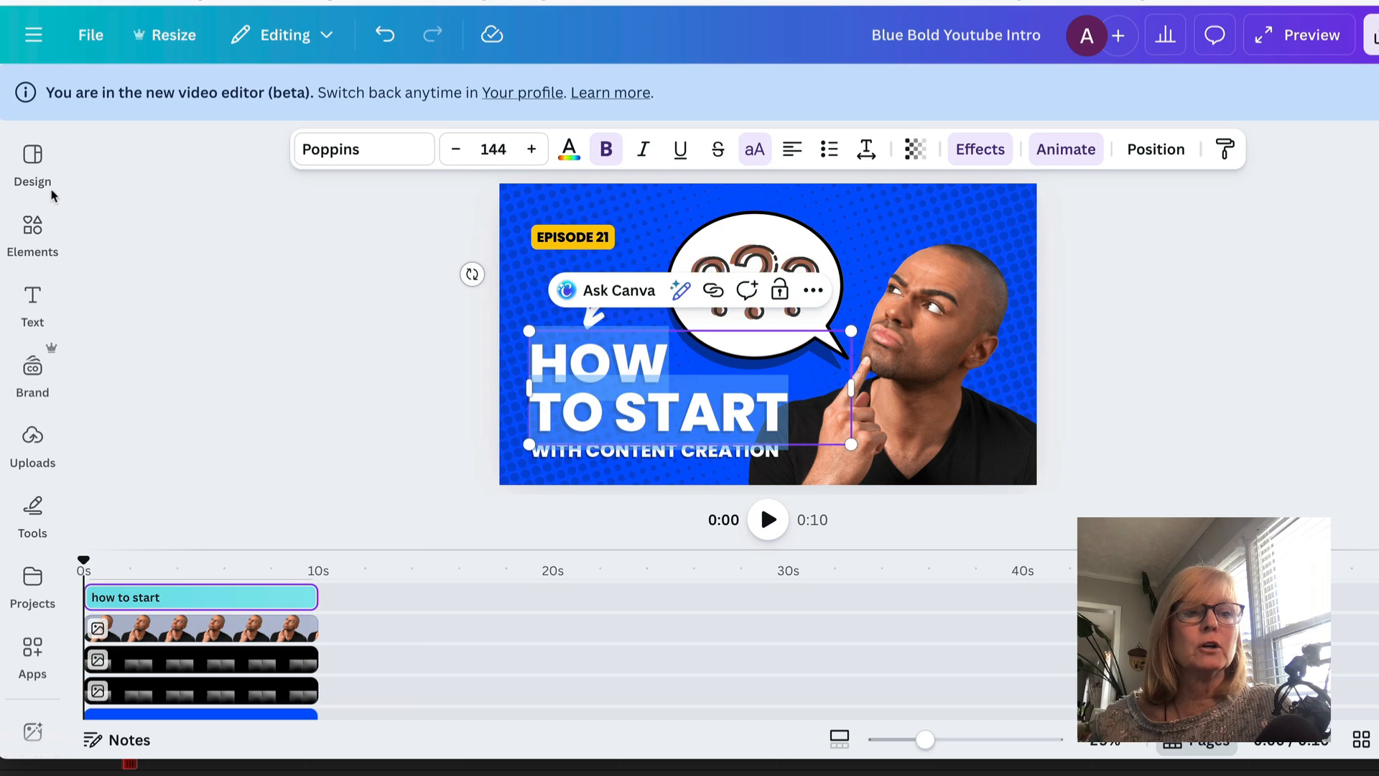
pyautogui.click(33, 228)
pyautogui.click(33, 440)
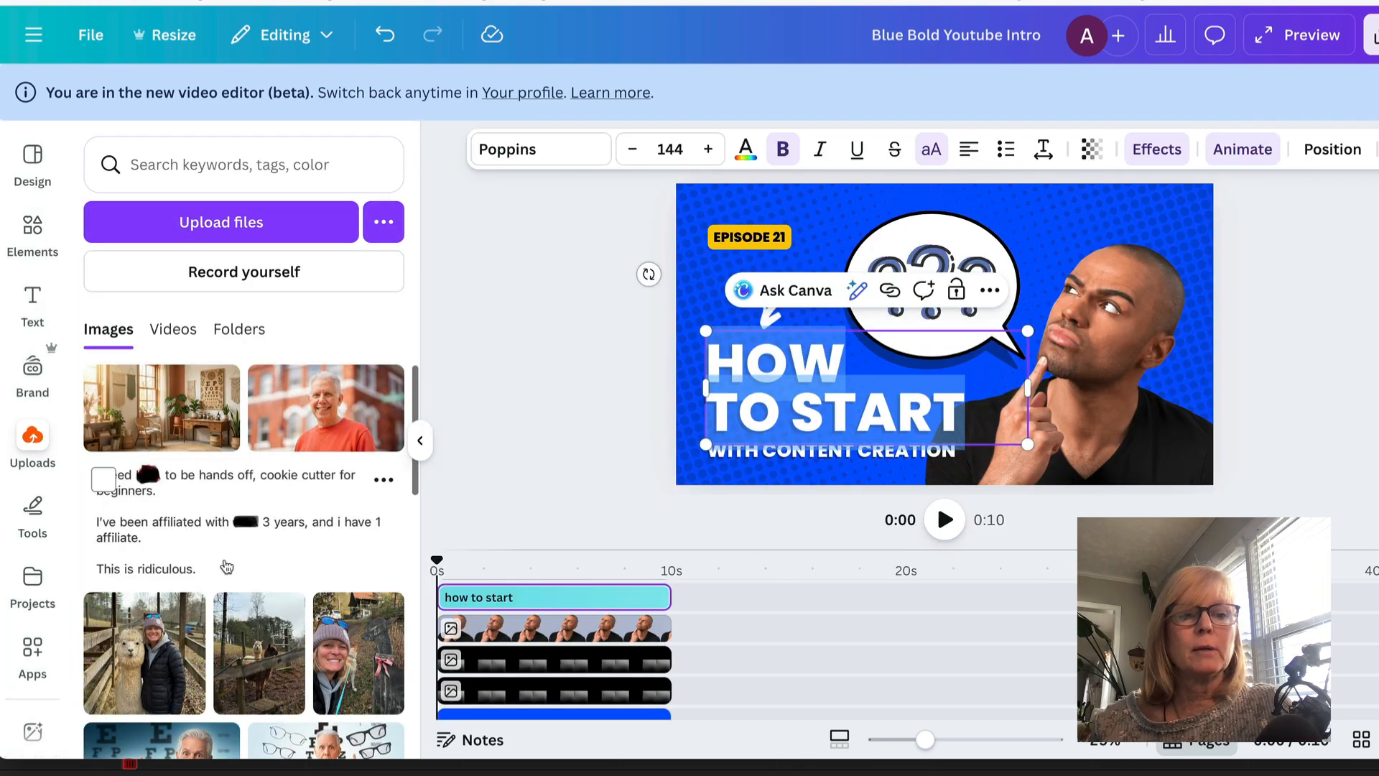
pyautogui.scroll(-2, 227, 566)
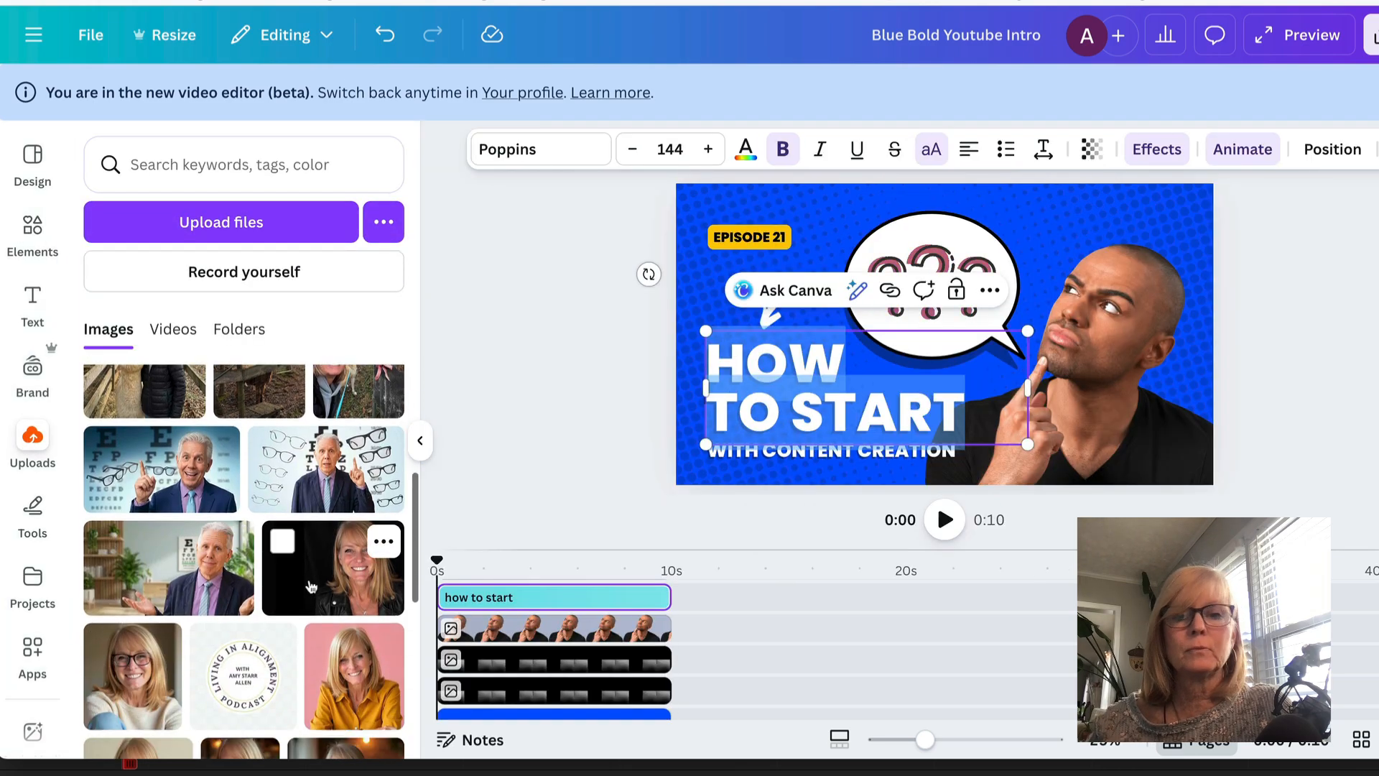
pyautogui.moveTo(334, 569); pyautogui.dragTo(1051, 311)
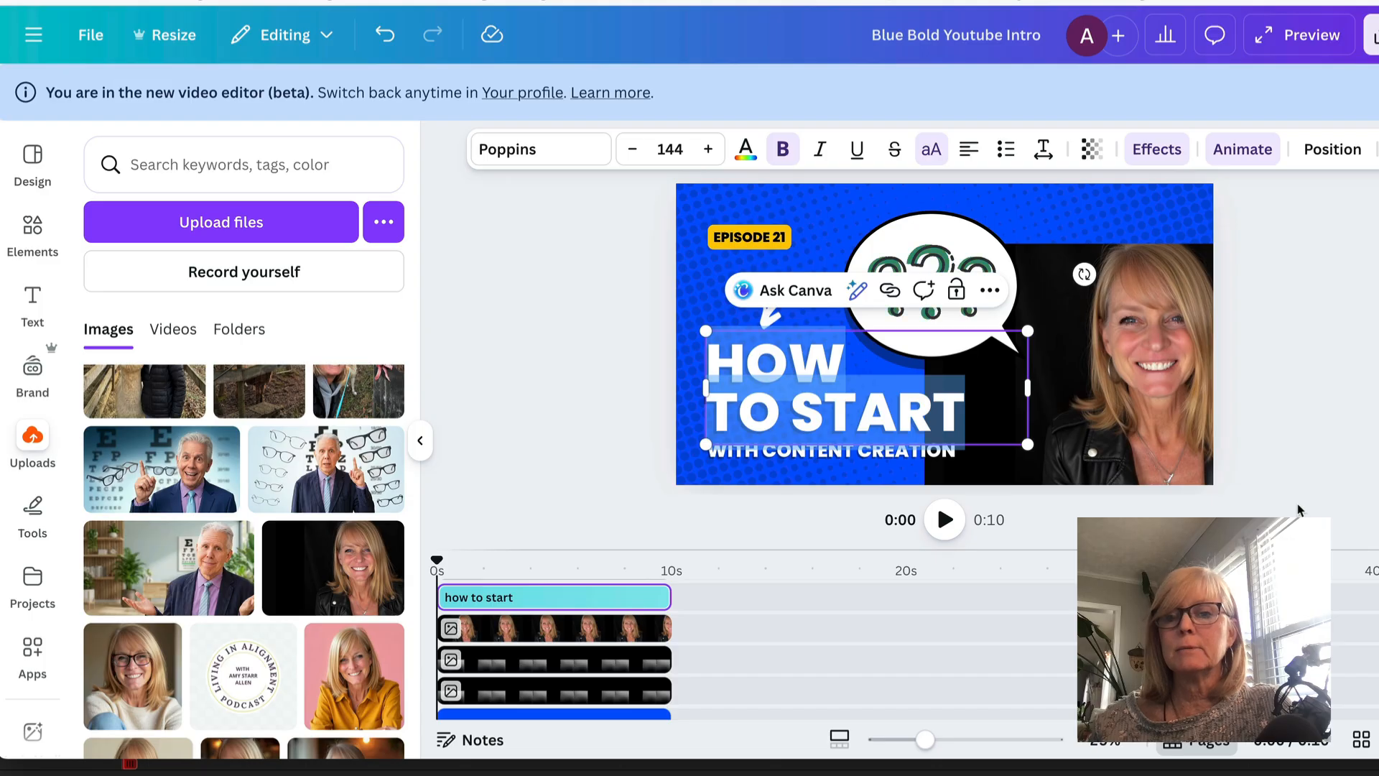
# - Remove the background from the inserted portrait and enlarge it from its top-left corner
pyautogui.click(1157, 355)
pyautogui.moveTo(1115, 353)
pyautogui.mouseDown()
pyautogui.moveTo(963, 350)
pyautogui.moveTo(1108, 346)
pyautogui.mouseUp()
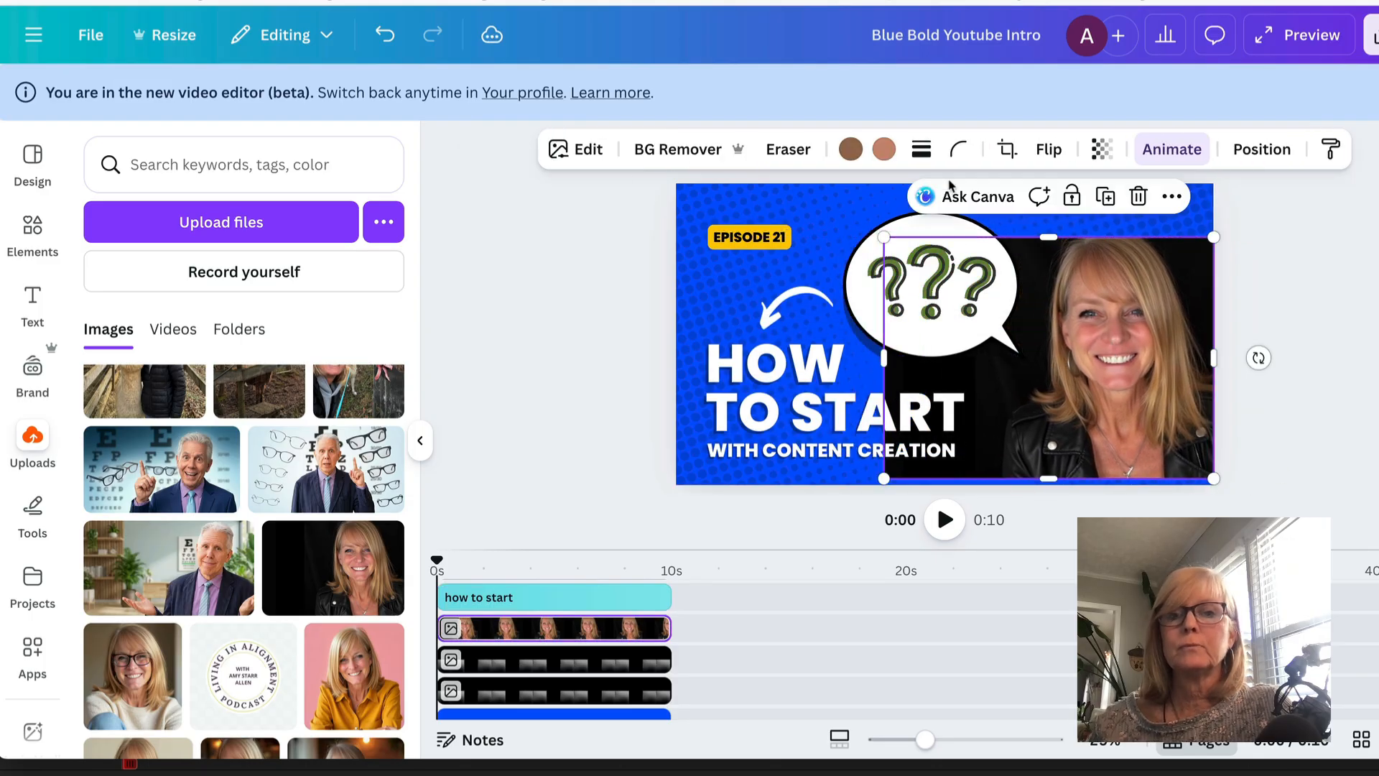
pyautogui.click(678, 148)
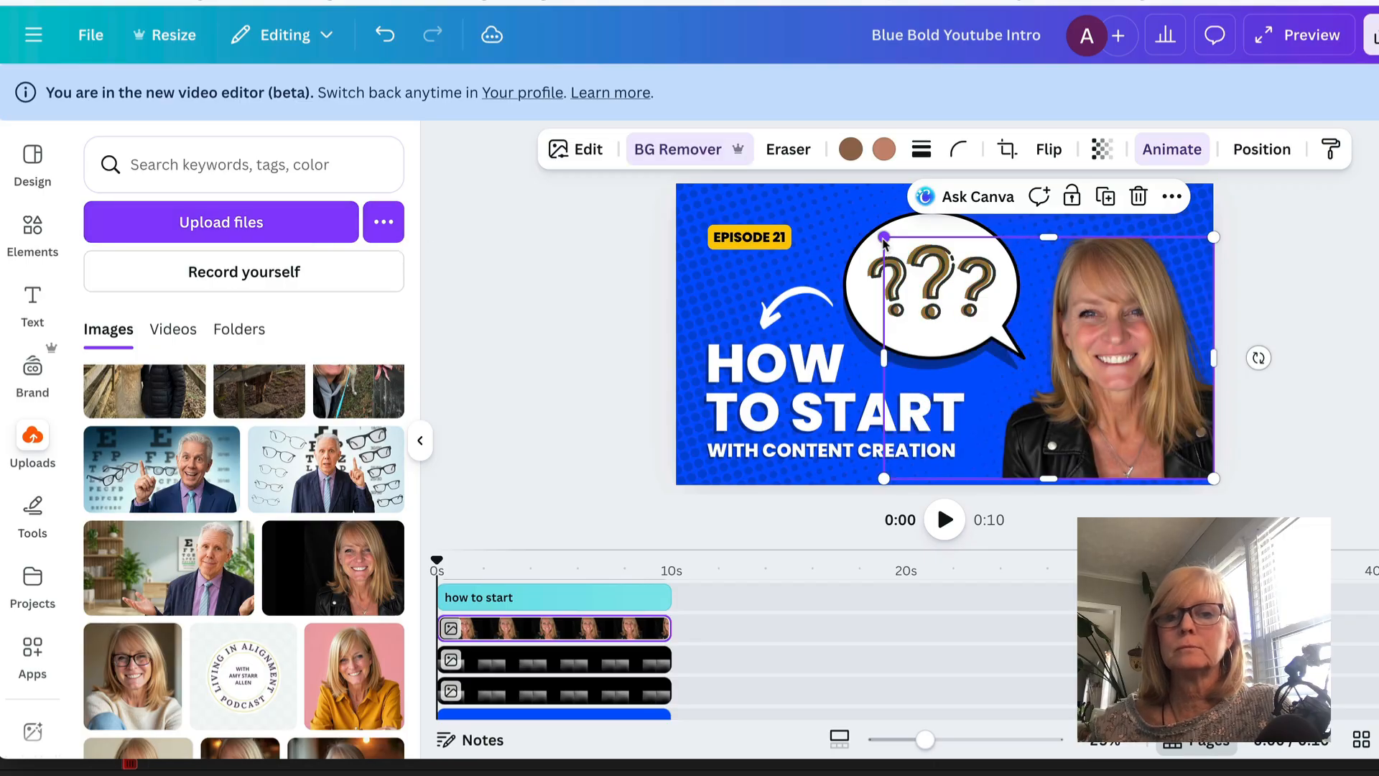
pyautogui.moveTo(884, 237); pyautogui.dragTo(822, 192)
pyautogui.click(1336, 327)
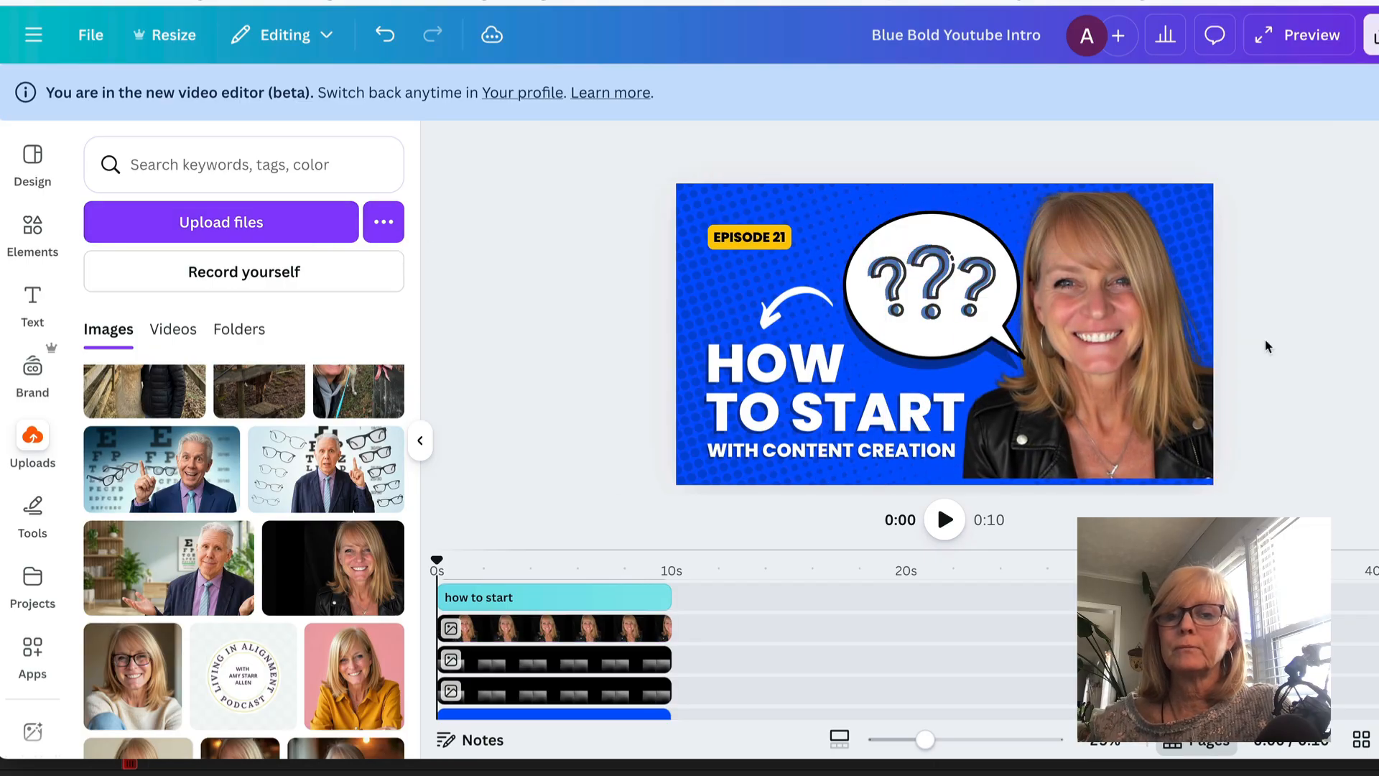
# - Reposition the portrait and stretch it up to the canvas's top edge
pyautogui.moveTo(1130, 362); pyautogui.dragTo(1140, 374)
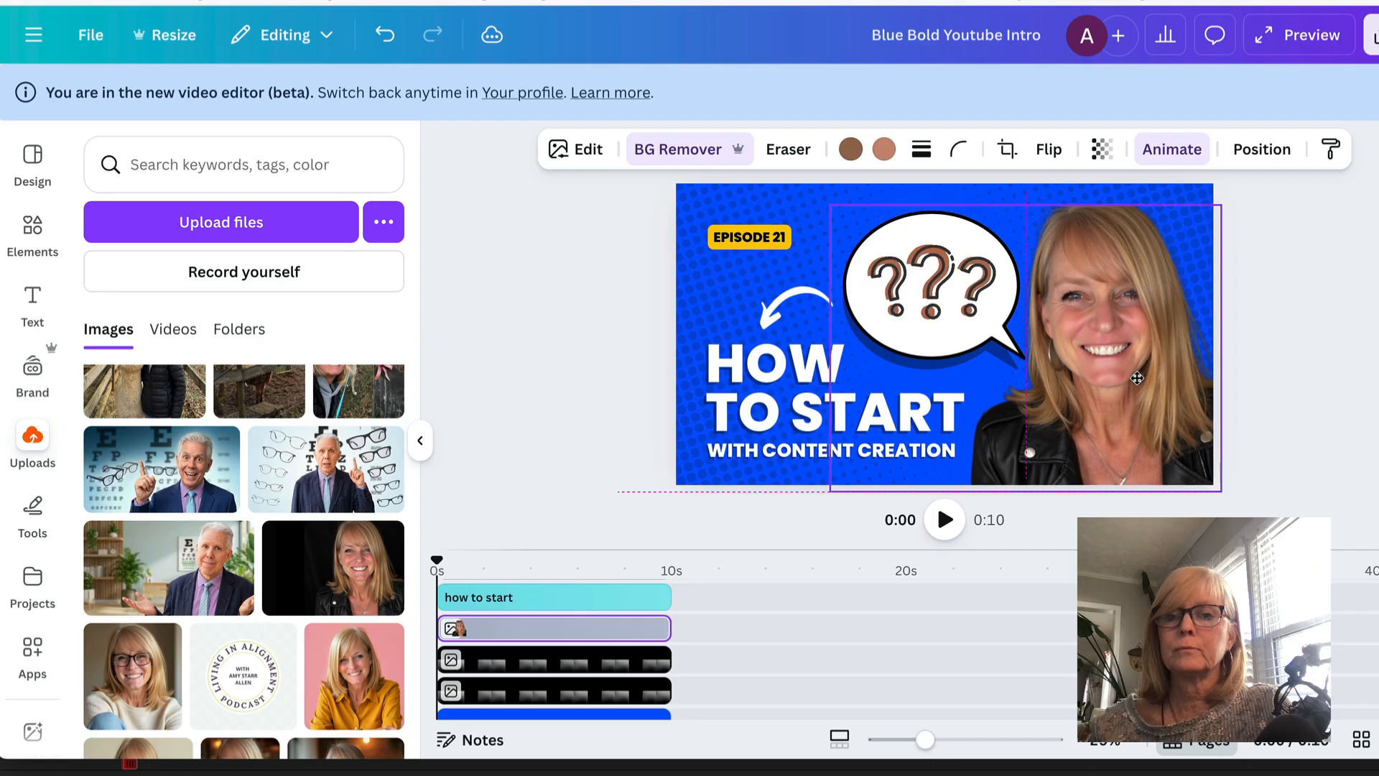
pyautogui.moveTo(1030, 216); pyautogui.dragTo(1026, 183)
pyautogui.click(1308, 342)
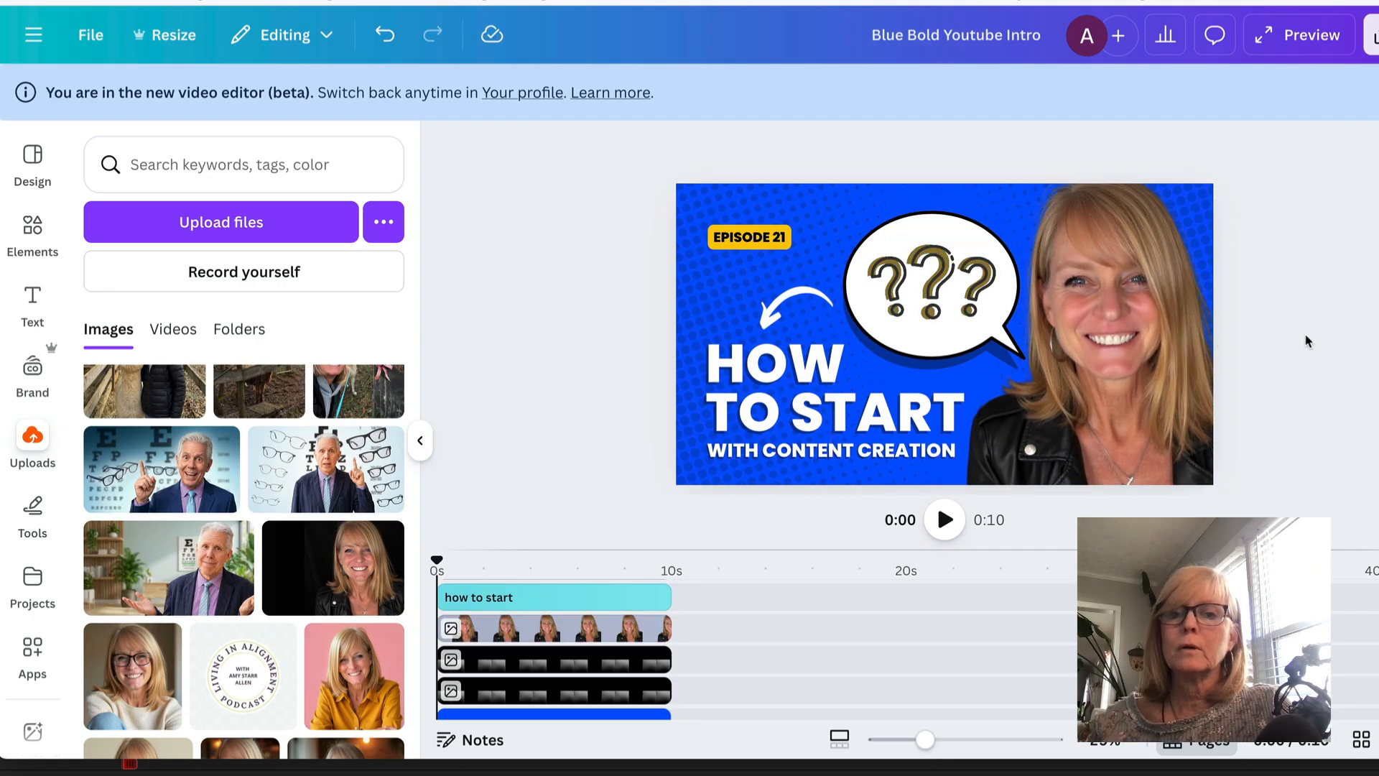
# - Replace the headline text with MY TEXT GOES HERE
pyautogui.click(794, 386)
pyautogui.tripleClick(793, 386)
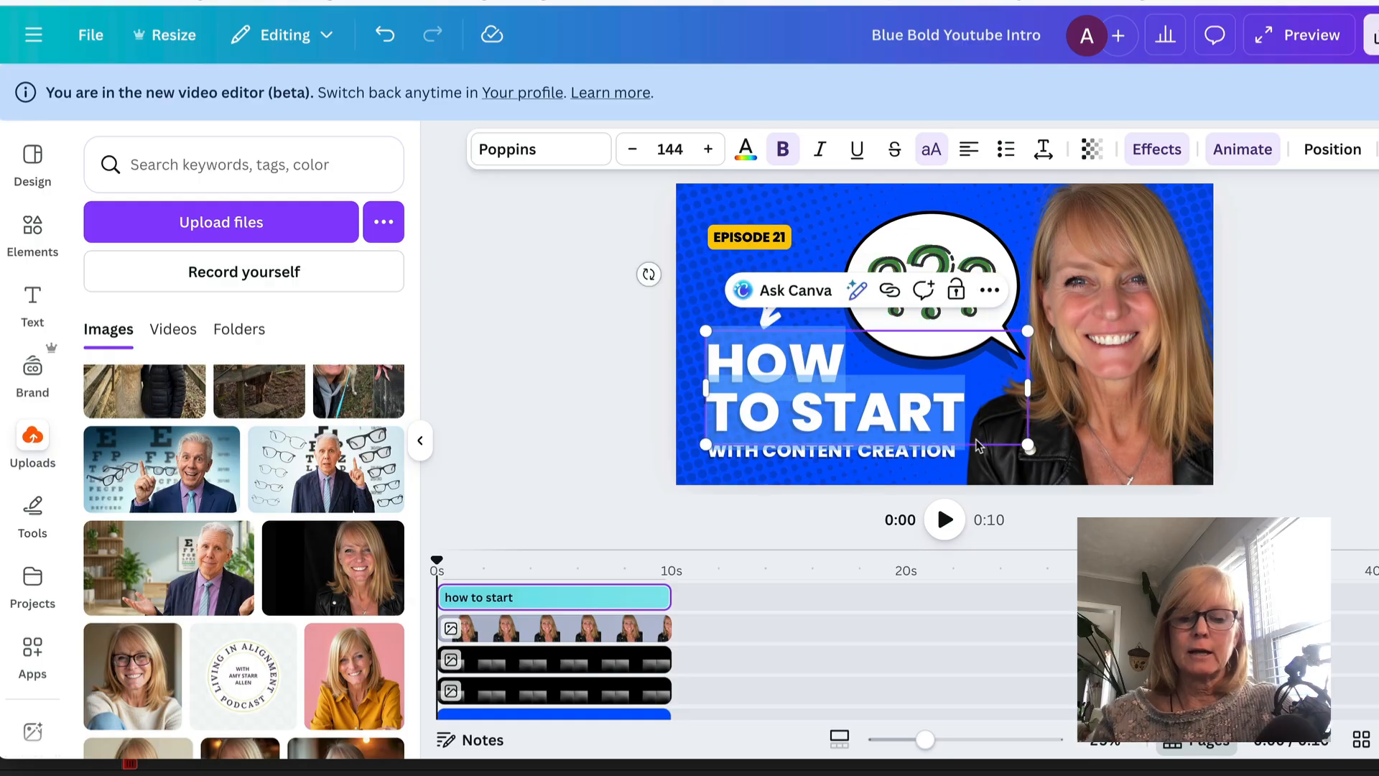
pyautogui.write('MY TE')
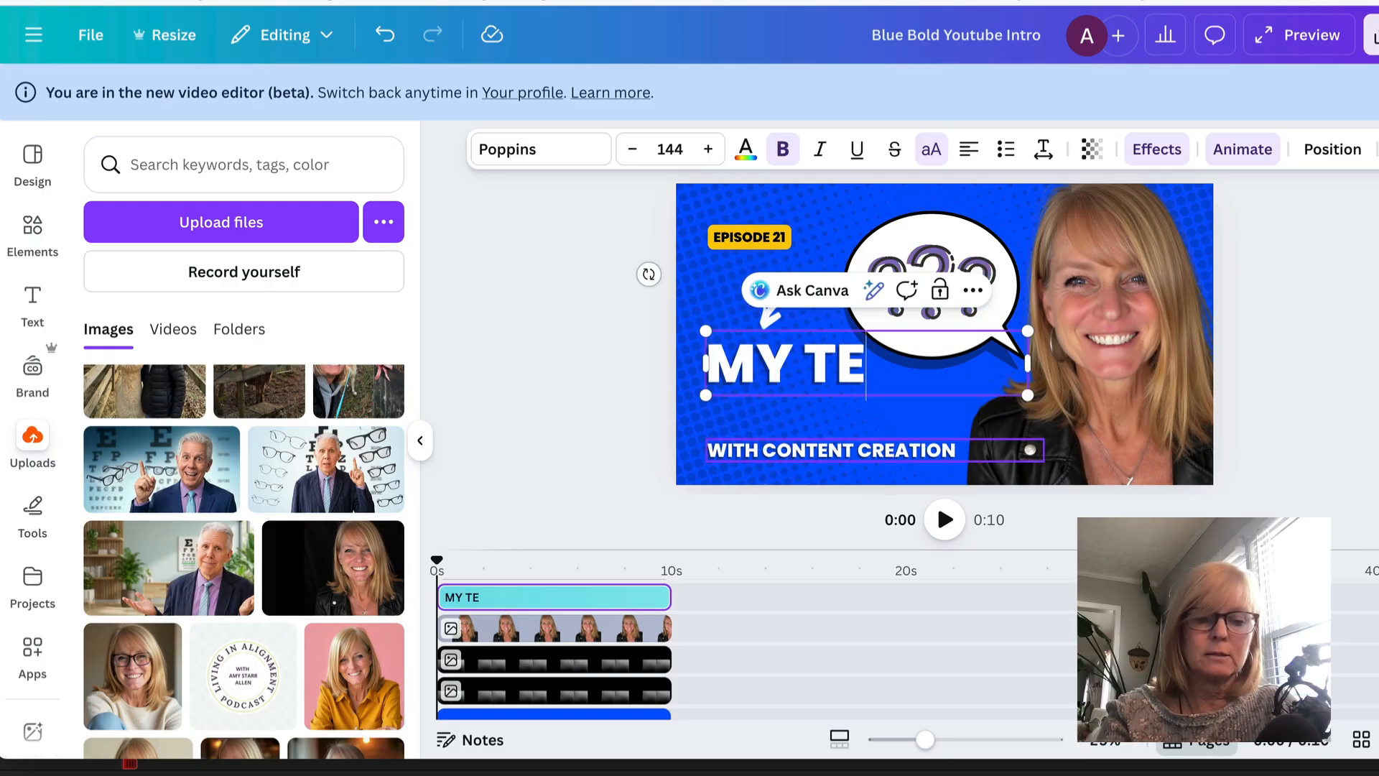
pyautogui.write('XT GIES')
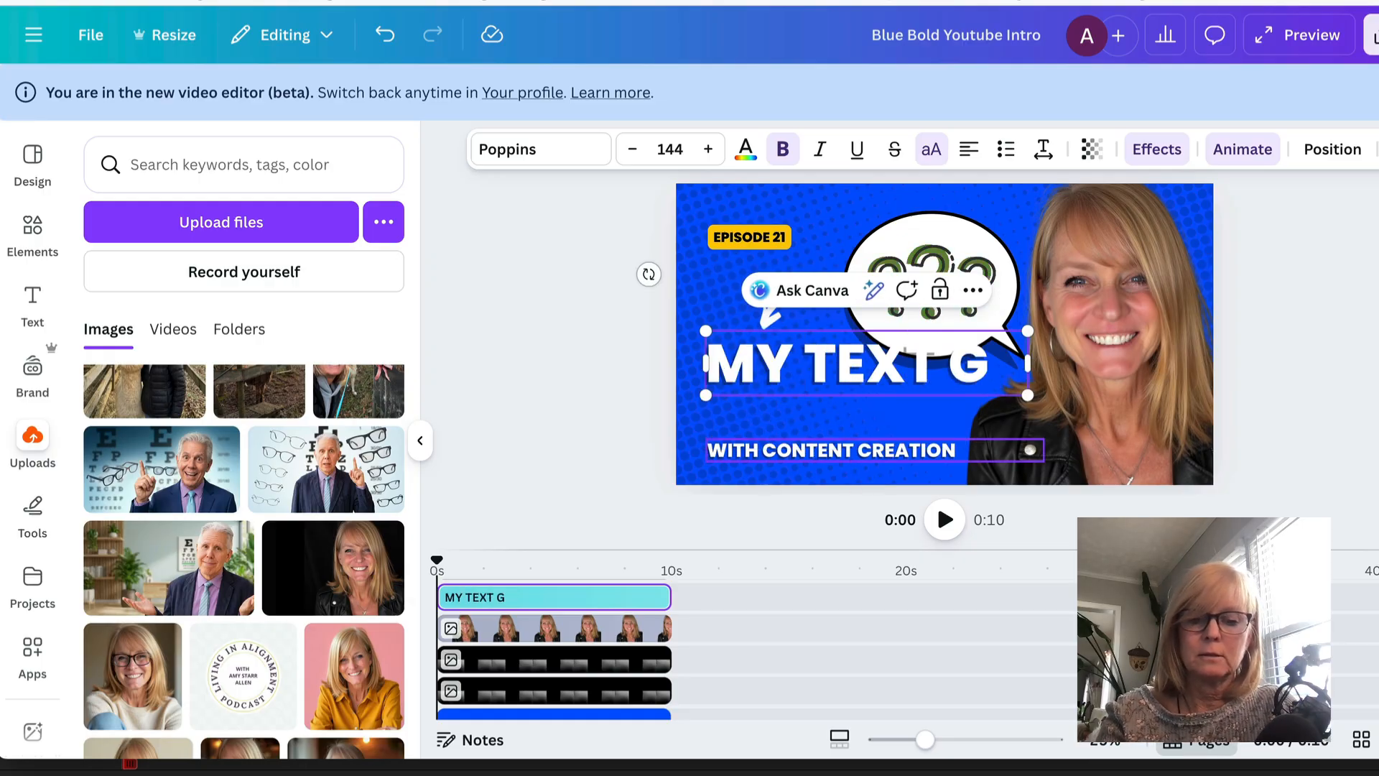
pyautogui.press('BackSpace')
pyautogui.press('BackSpace')
pyautogui.press('BackSpace')
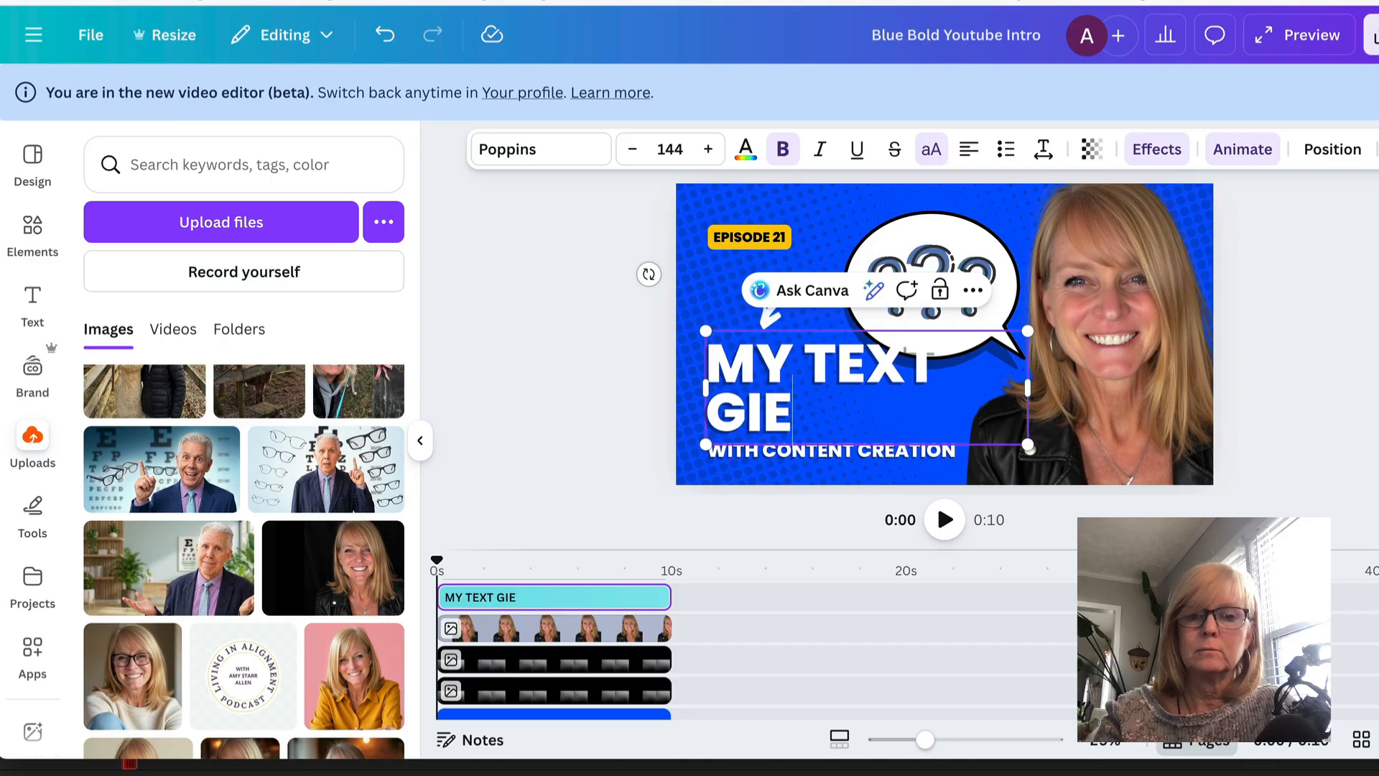
pyautogui.write('OES HERE')
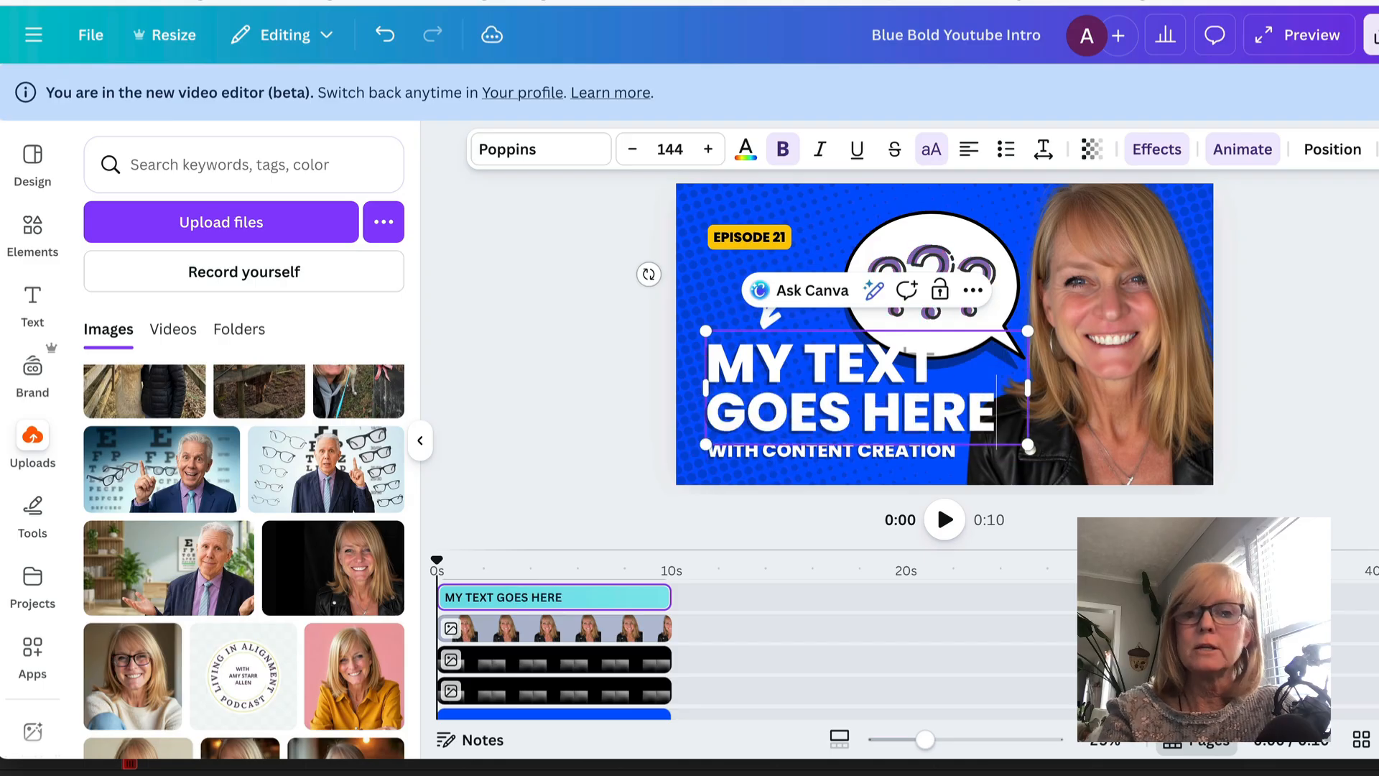
pyautogui.click(1361, 351)
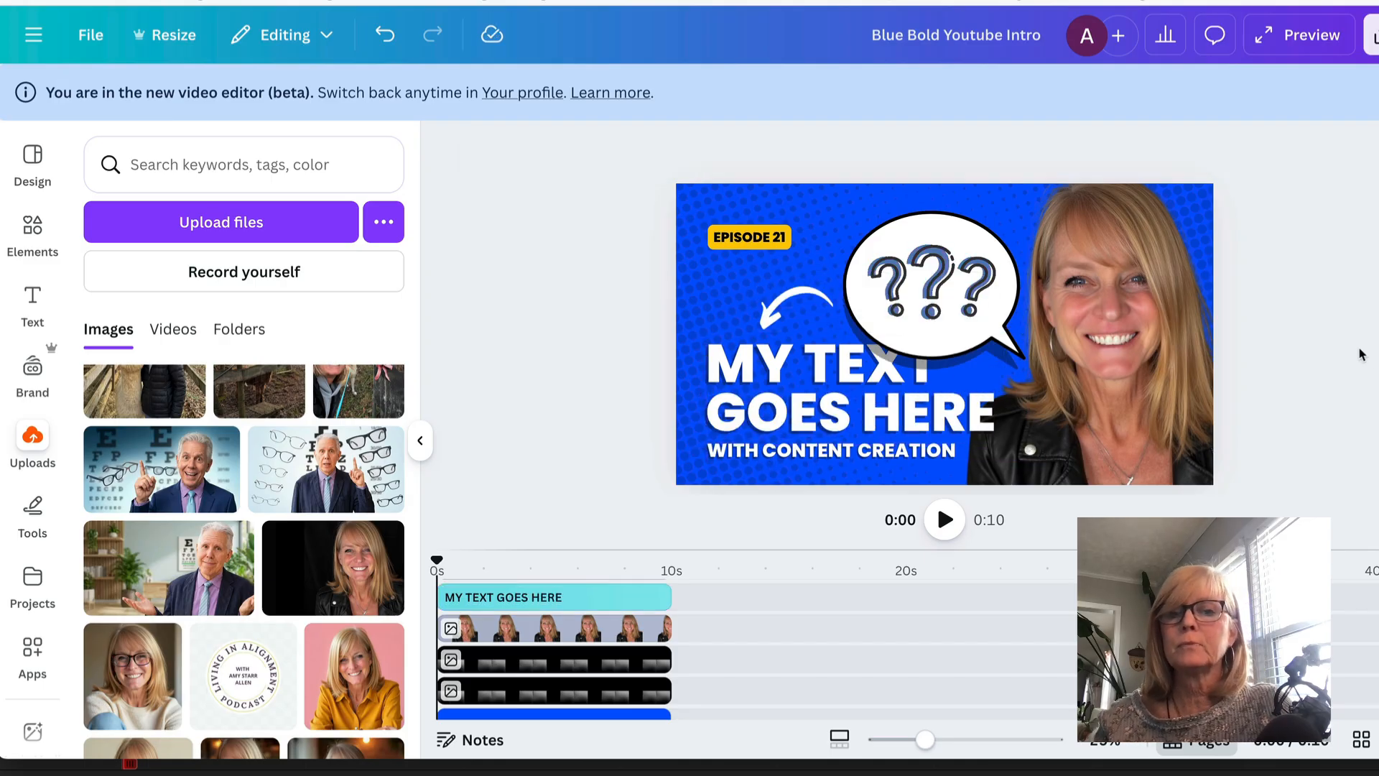
# - Recolour the template background to pink from the brand kit's colour palette
pyautogui.click(981, 188)
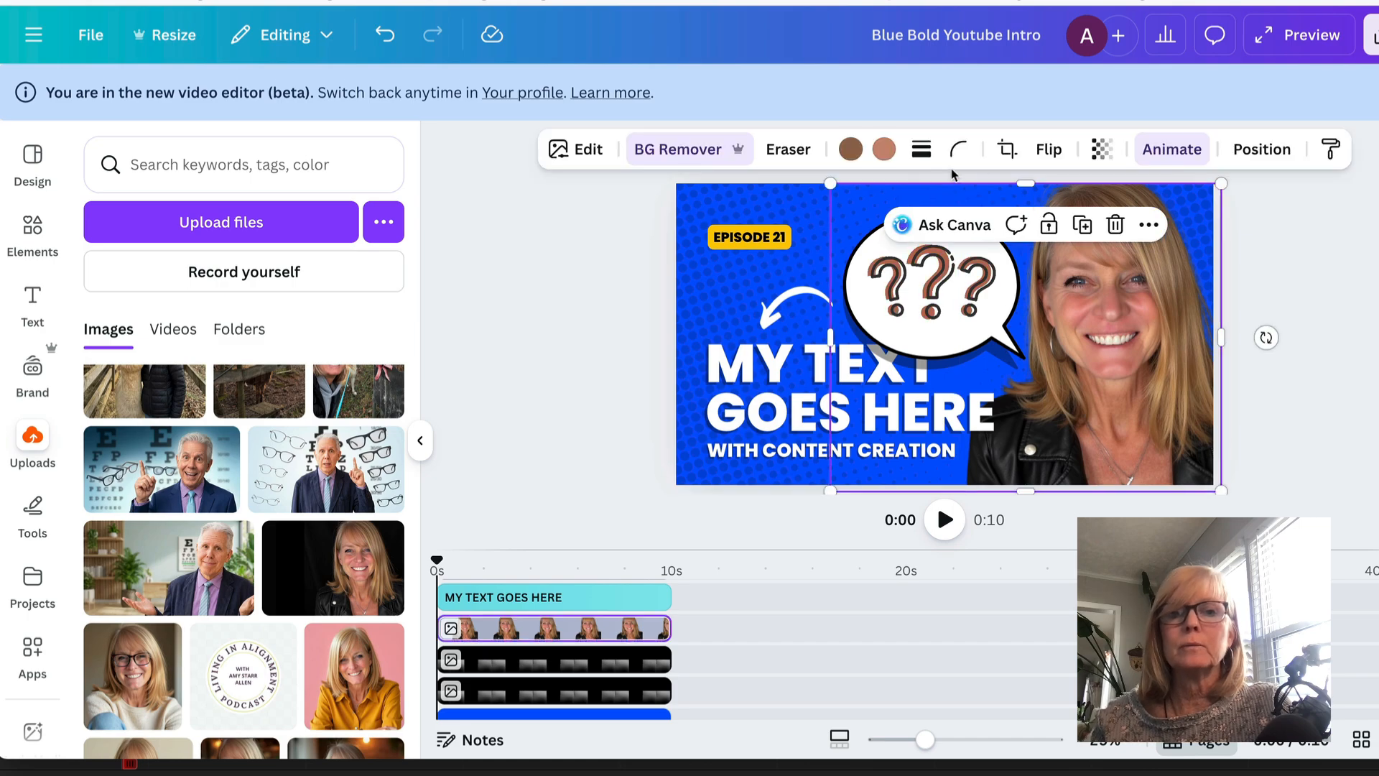
pyautogui.click(793, 202)
pyautogui.click(742, 149)
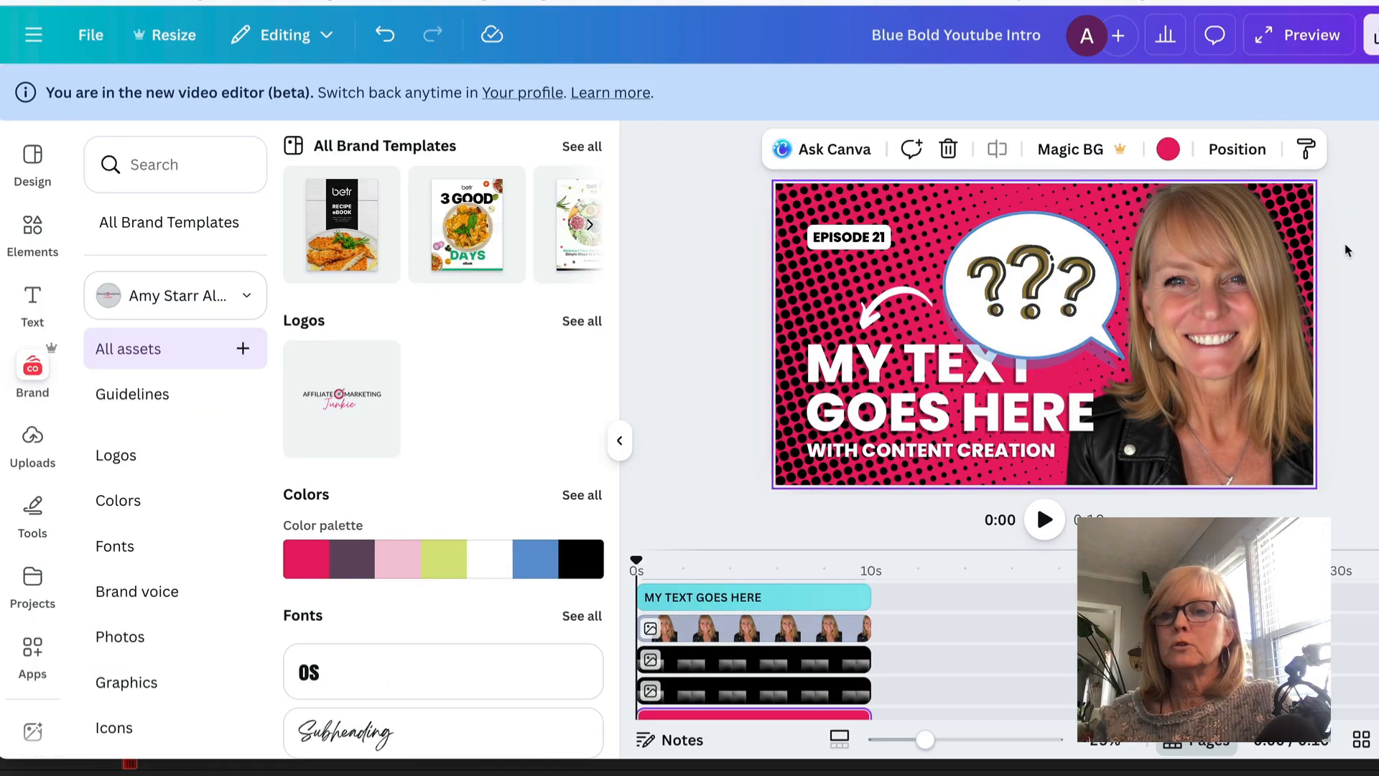
pyautogui.click(1348, 250)
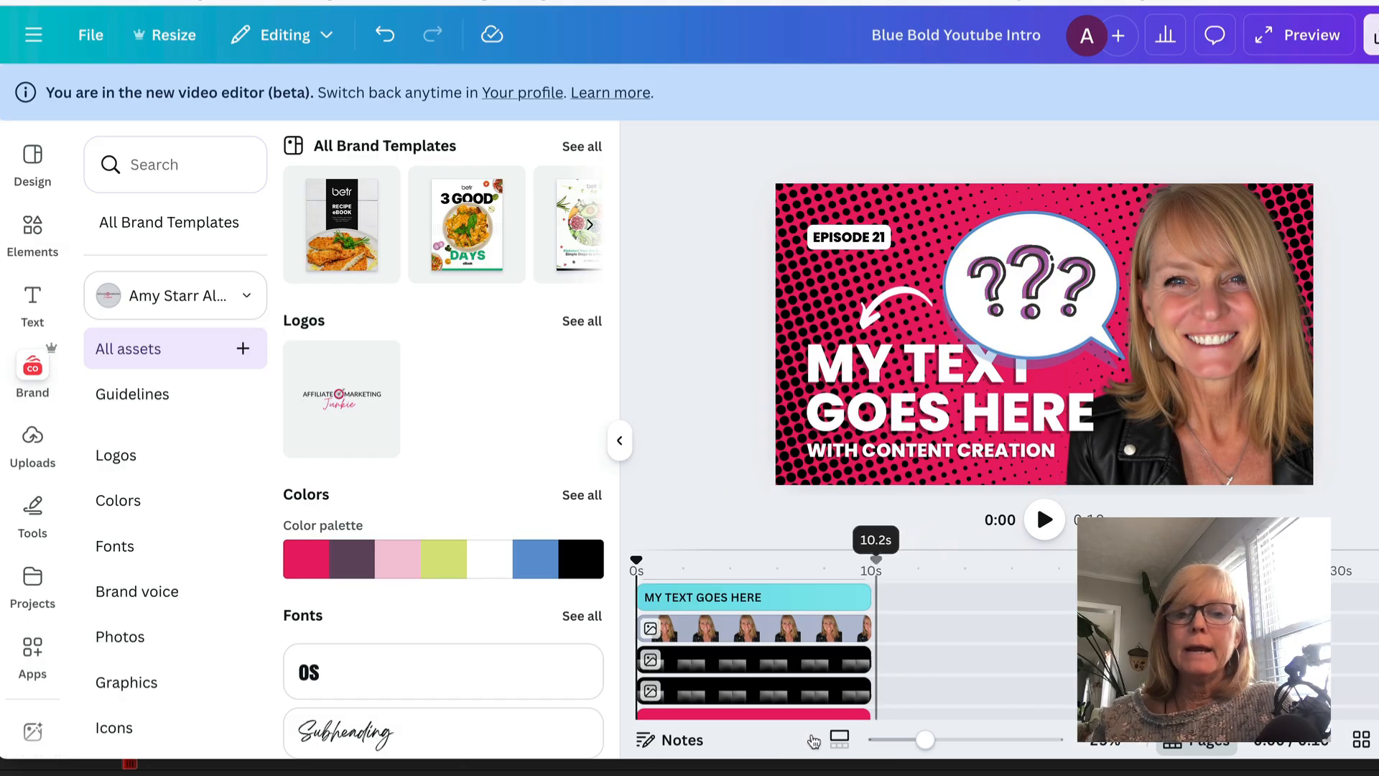
pyautogui.scroll(3, 650, 681)
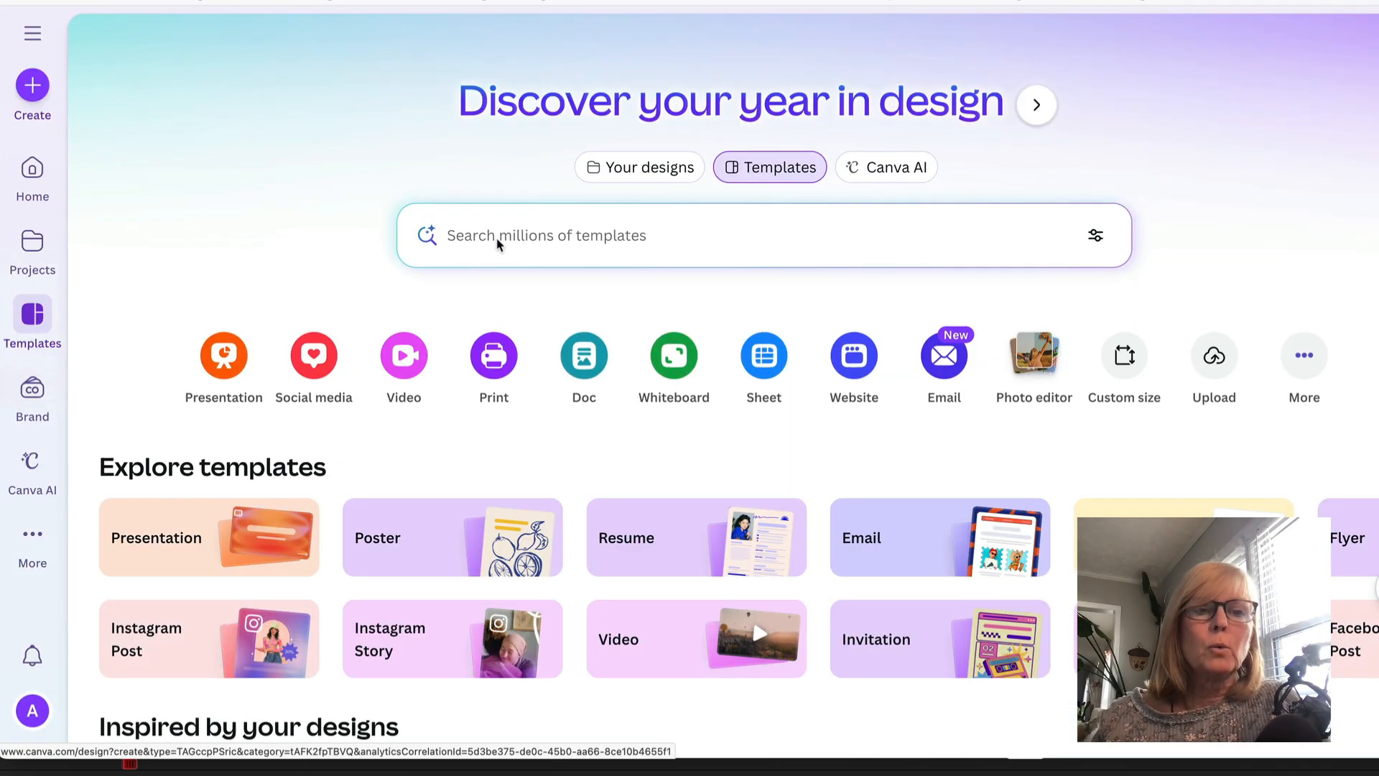
# - Search the templates for thumbnail
pyautogui.click(498, 243)
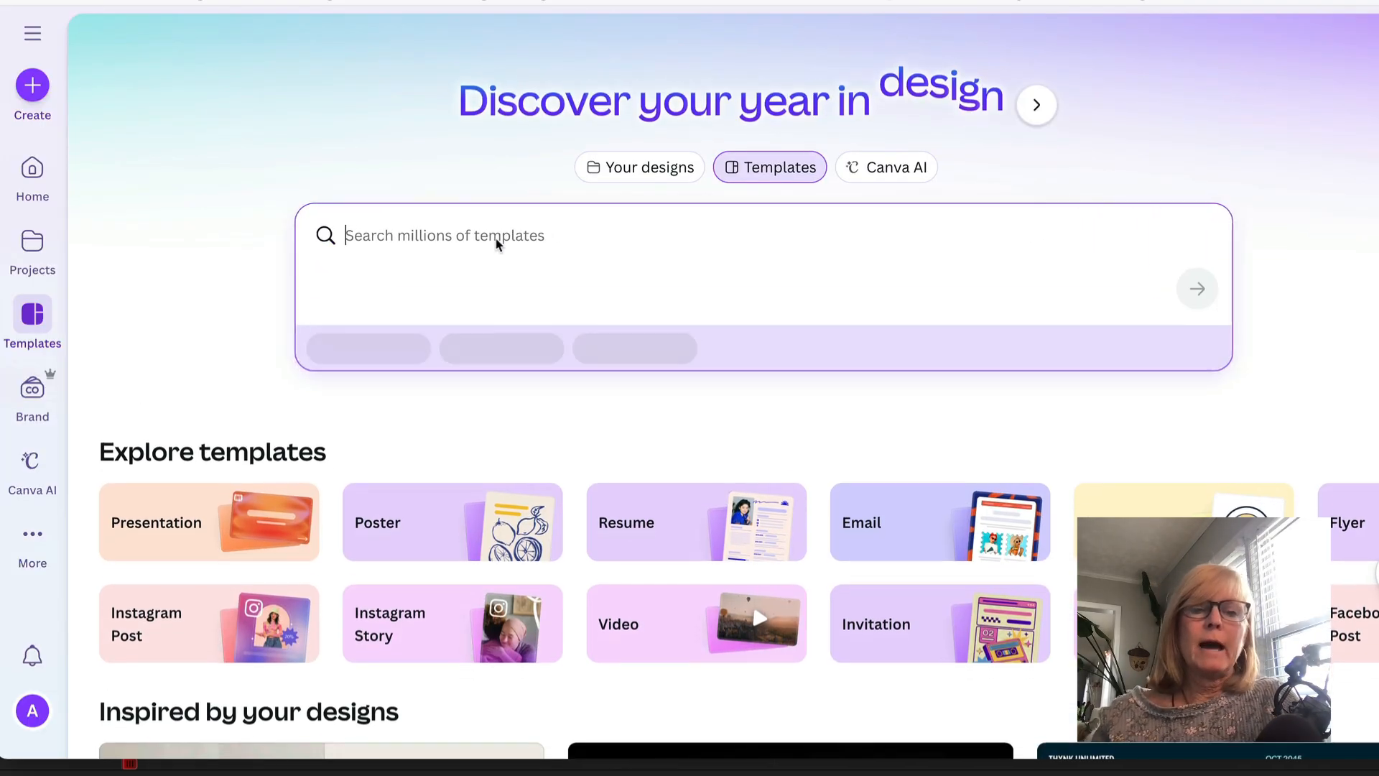
pyautogui.write('y')
pyautogui.press('BackSpace')
pyautogui.write('thu')
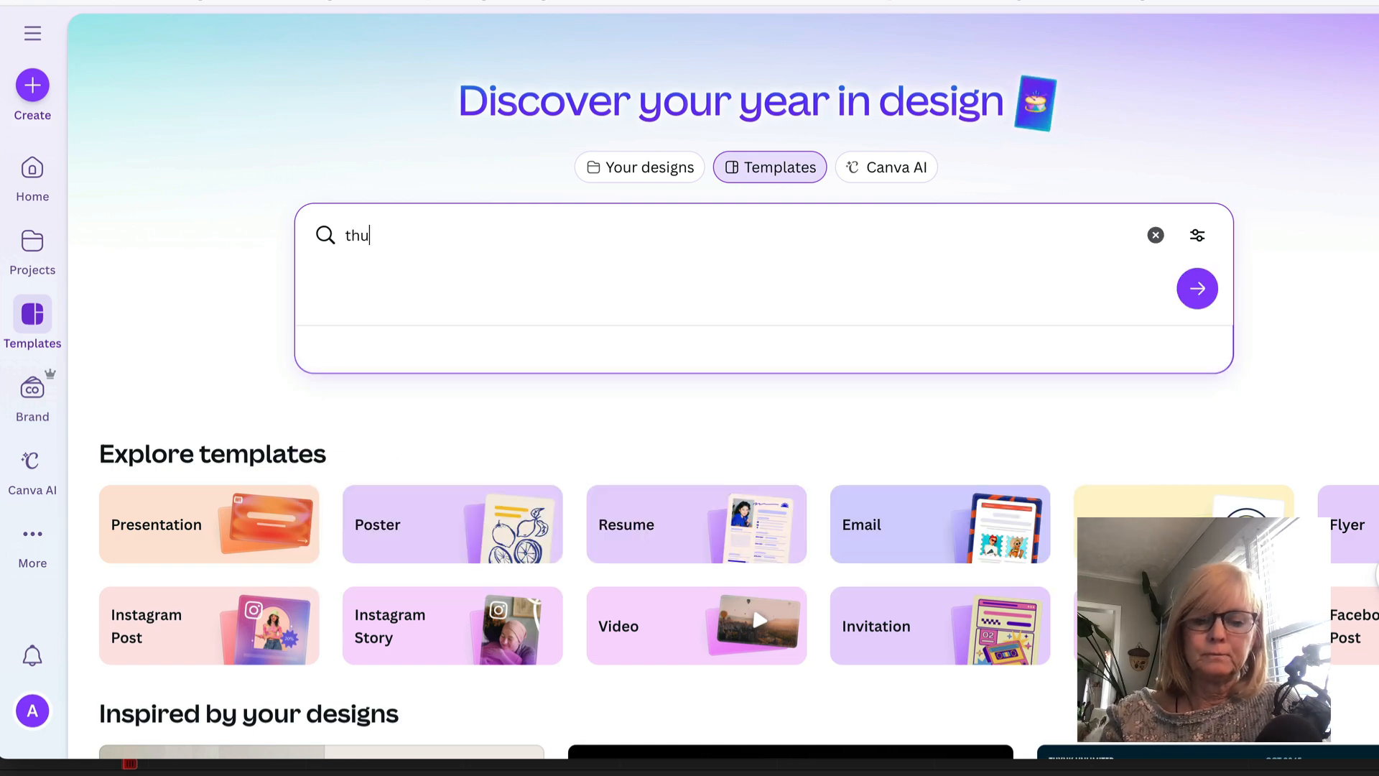
pyautogui.write('mbnail')
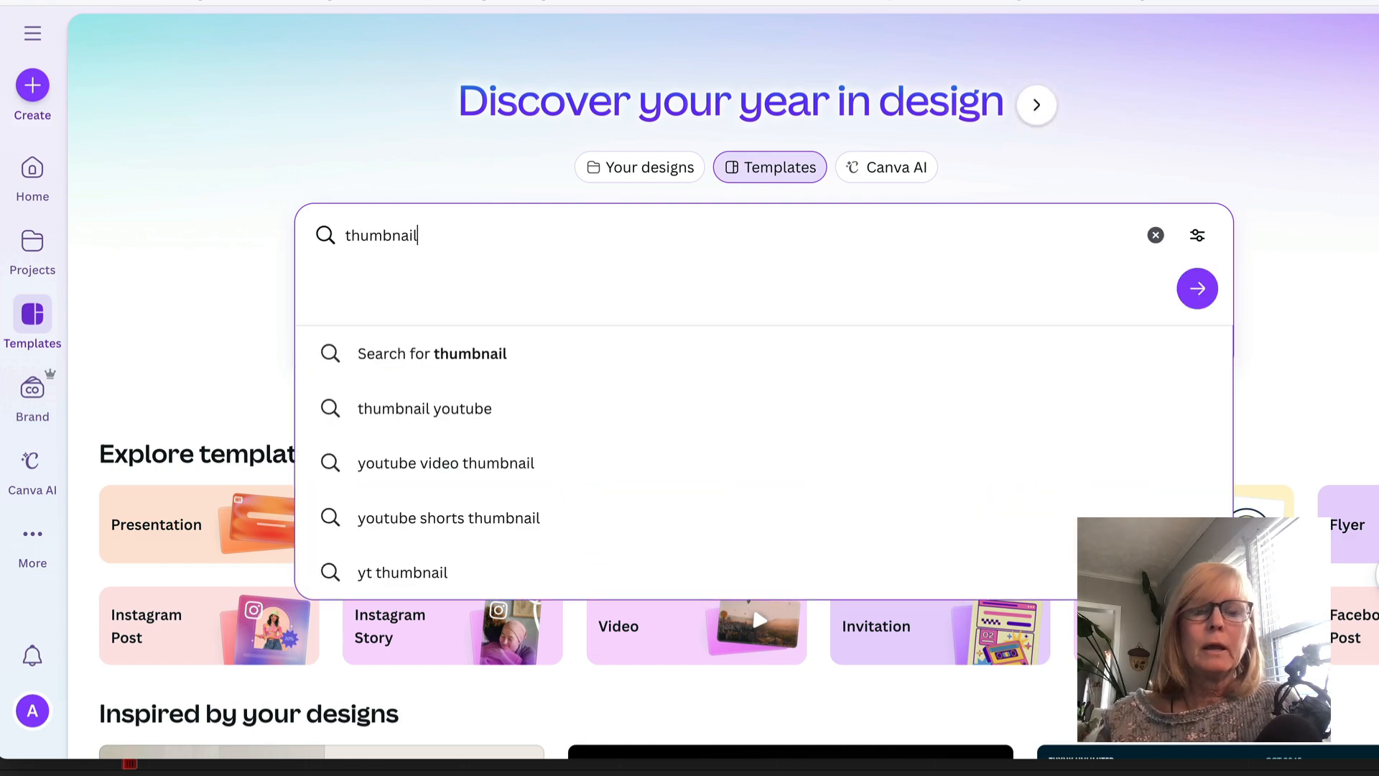
pyautogui.click(1197, 289)
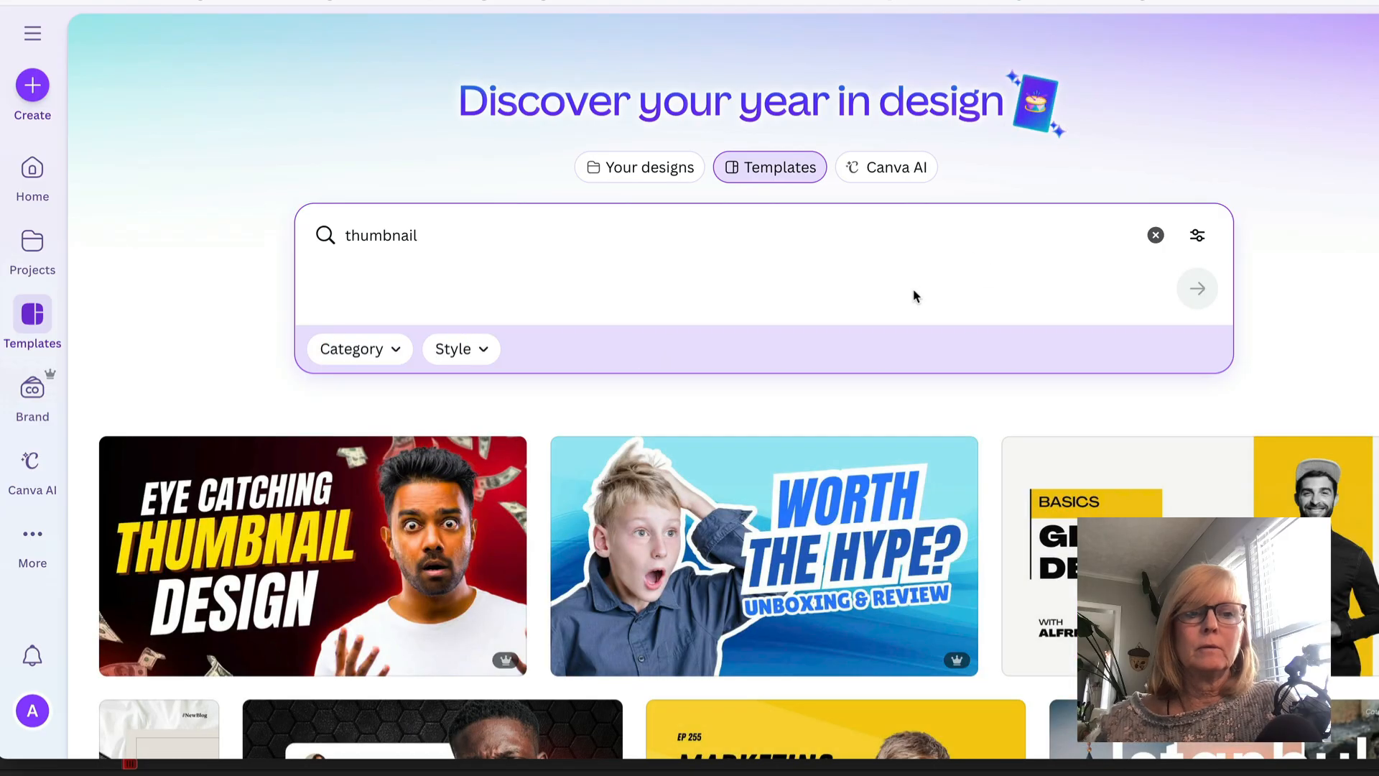
# - Open the EYE CATCHING THUMBNAIL DESIGN template for editing
pyautogui.scroll(-4, 788, 563)
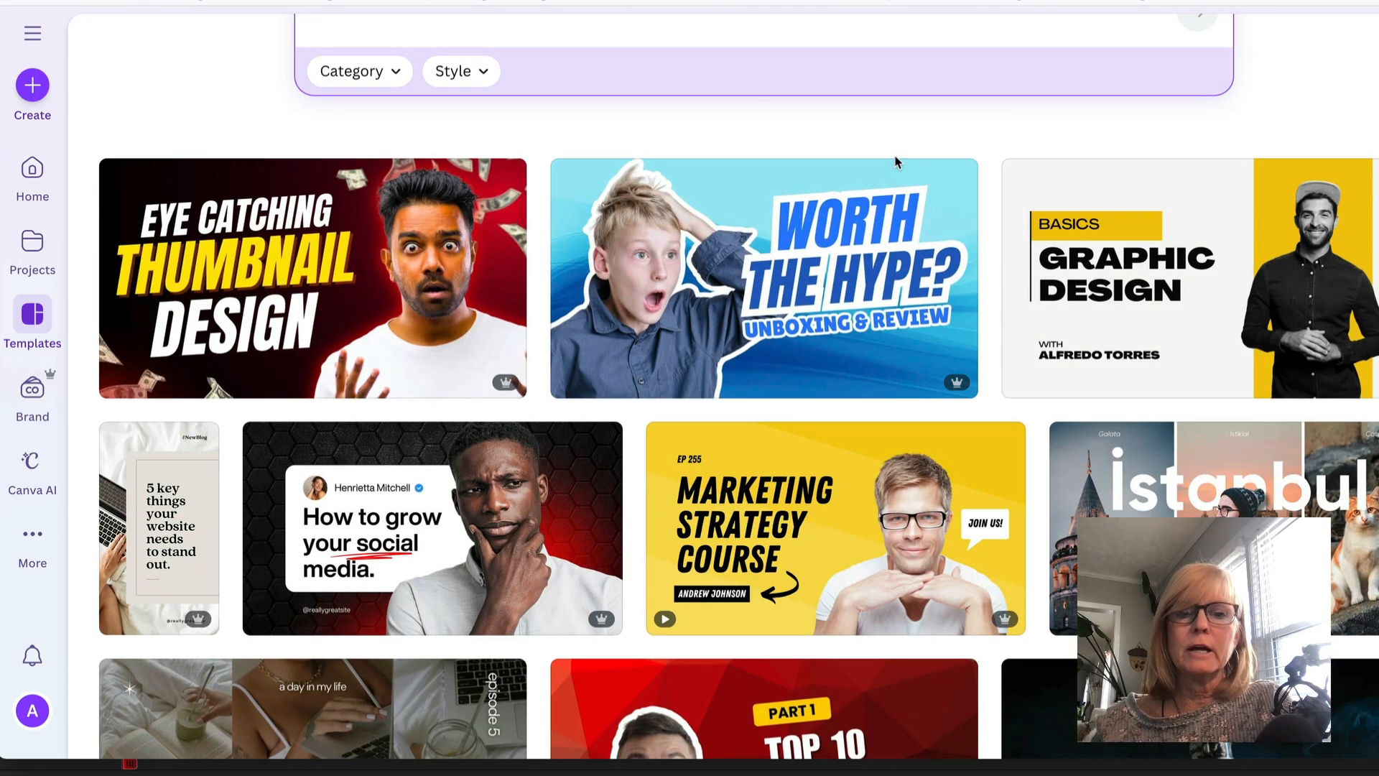
pyautogui.moveTo(483, 188)
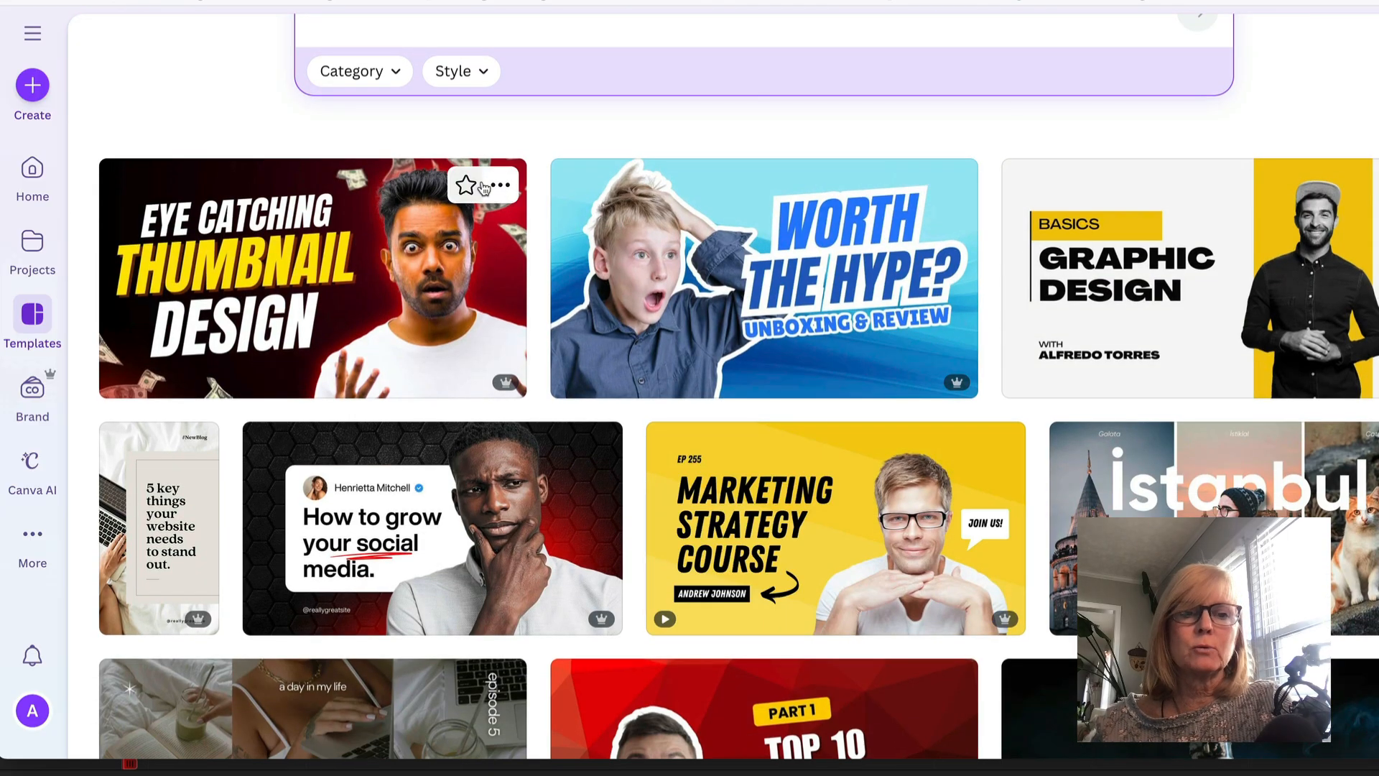
pyautogui.click(286, 253)
pyautogui.click(1087, 301)
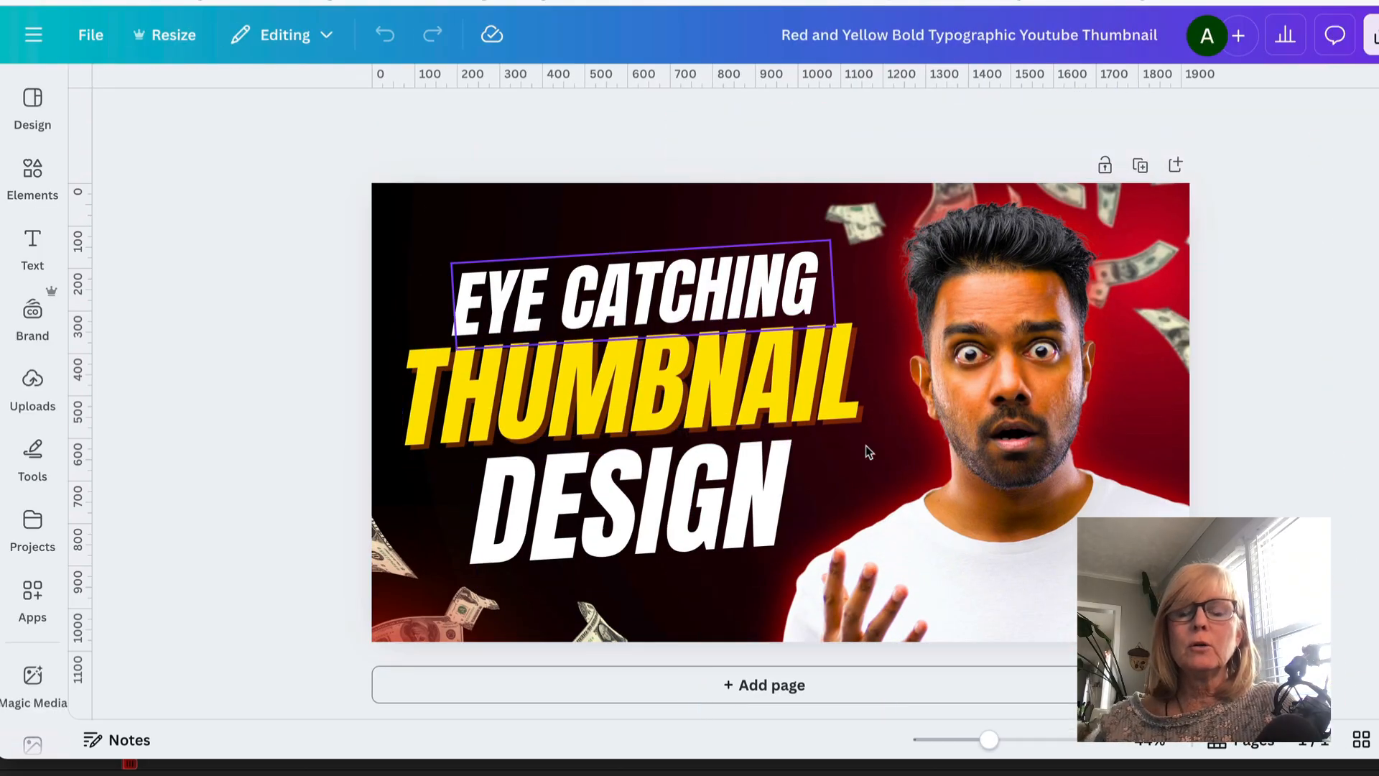
# - Add a new blank second page to the design
pyautogui.scroll(-1, 855, 540)
pyautogui.scroll(1, 727, 336)
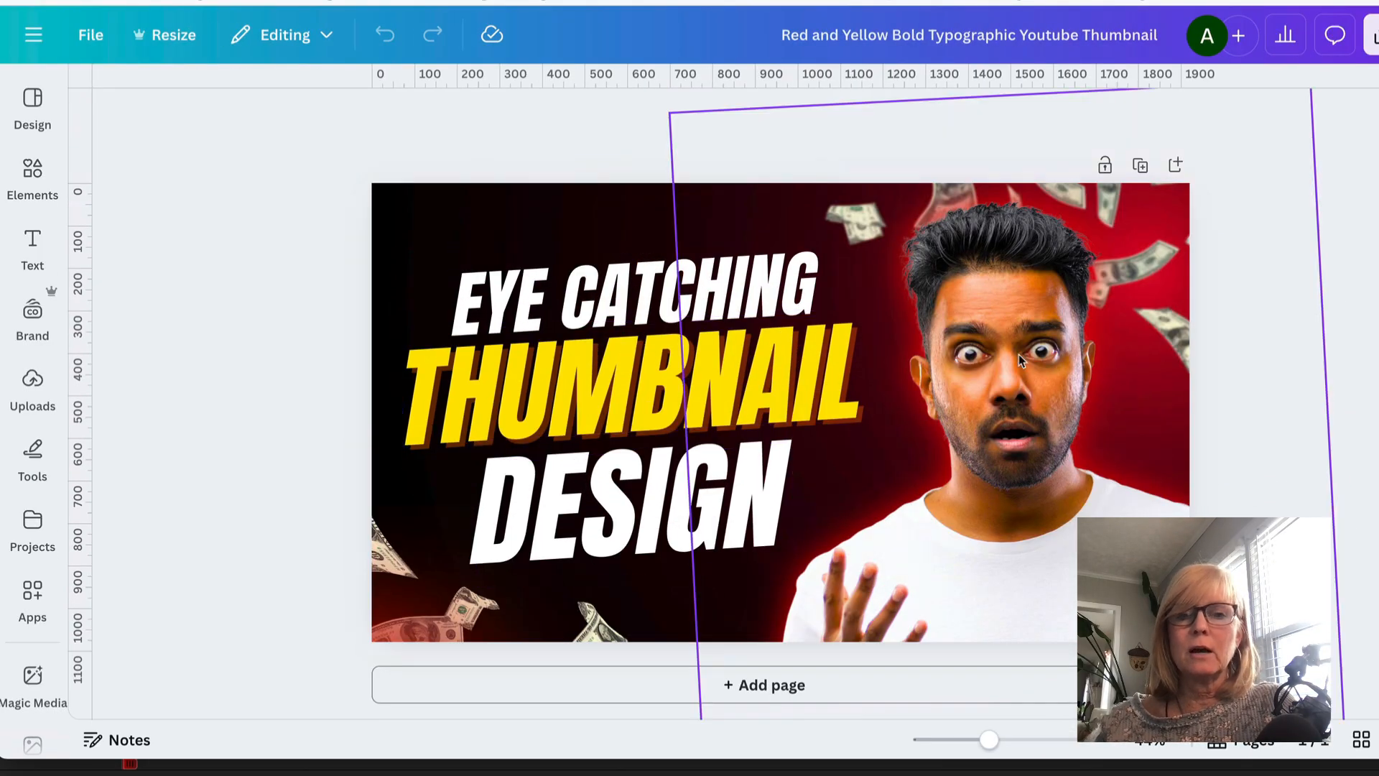
pyautogui.click(740, 684)
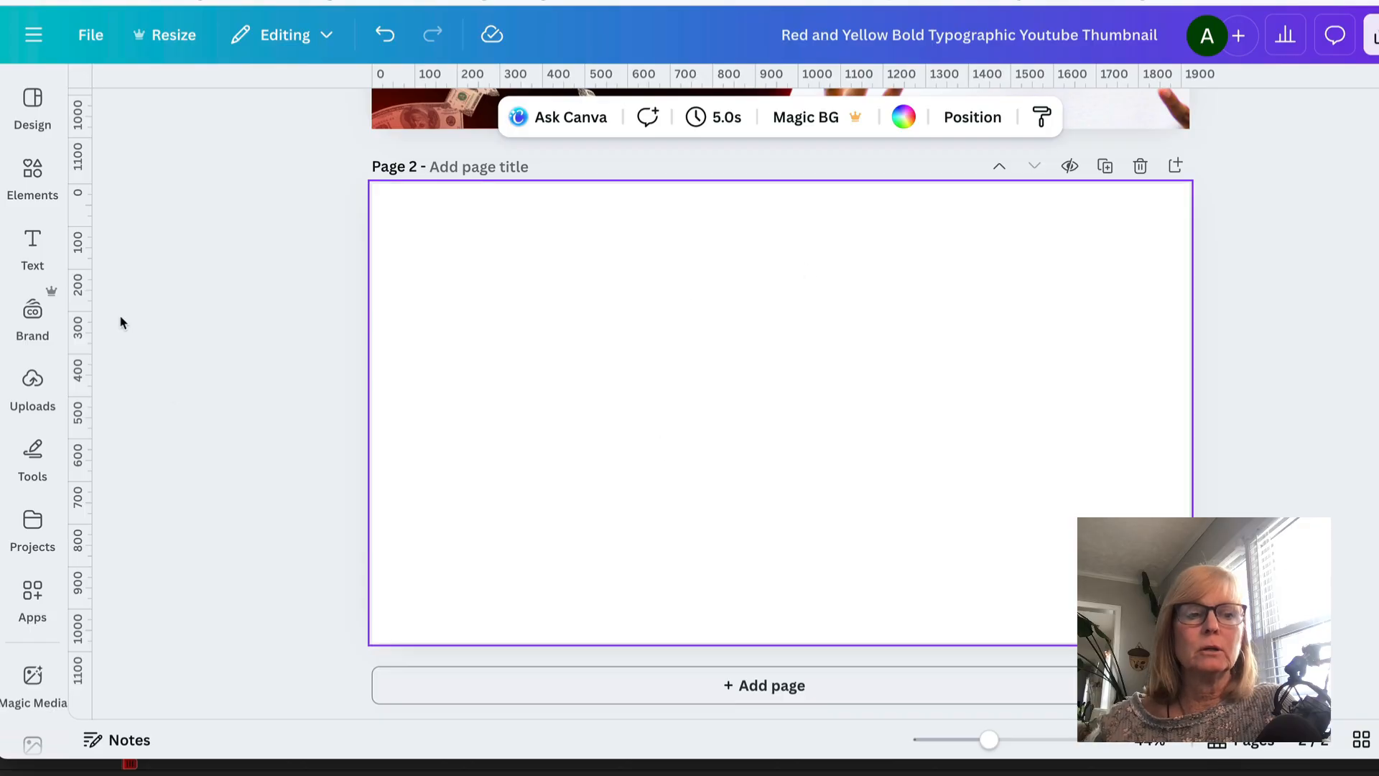
# - Insert the 13:00 speaker video from the uploaded videos onto the new page
pyautogui.click(25, 405)
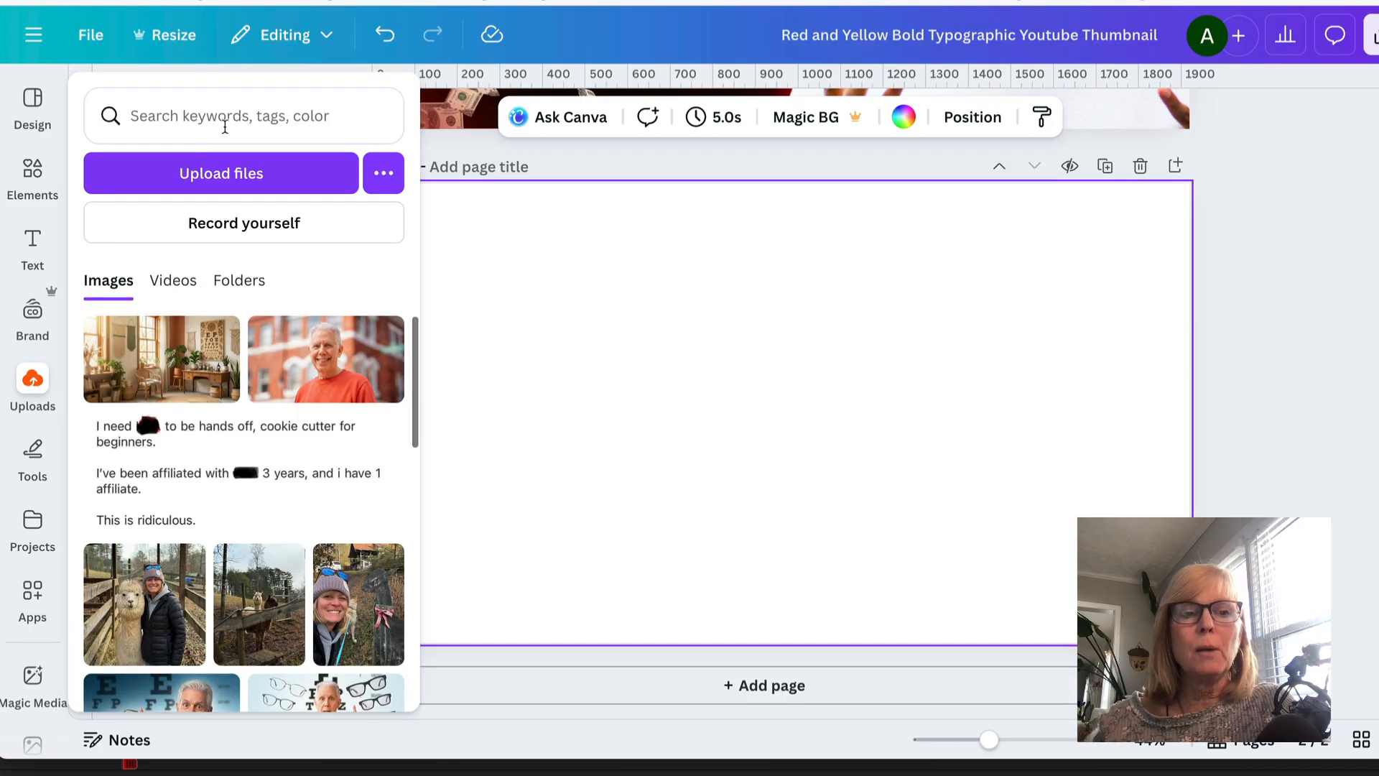
pyautogui.click(32, 382)
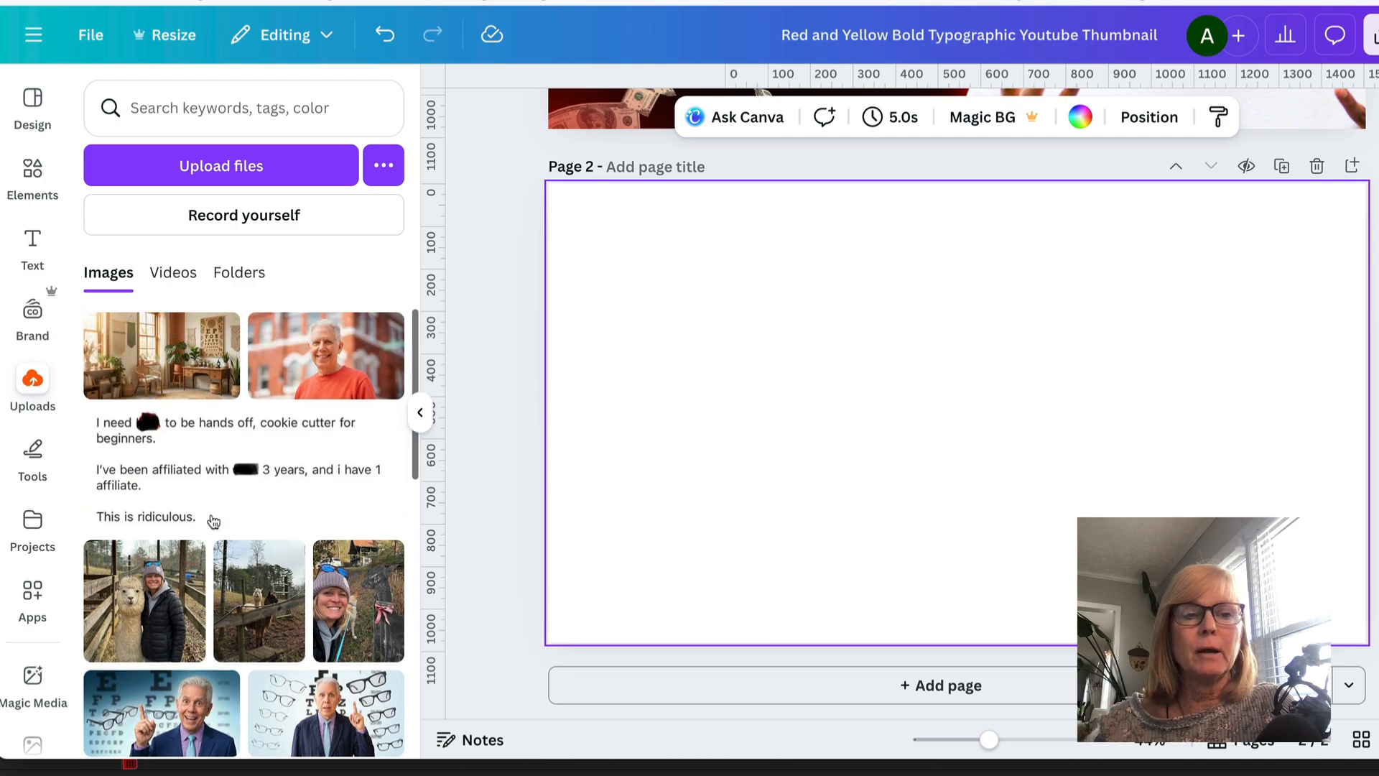
pyautogui.click(173, 273)
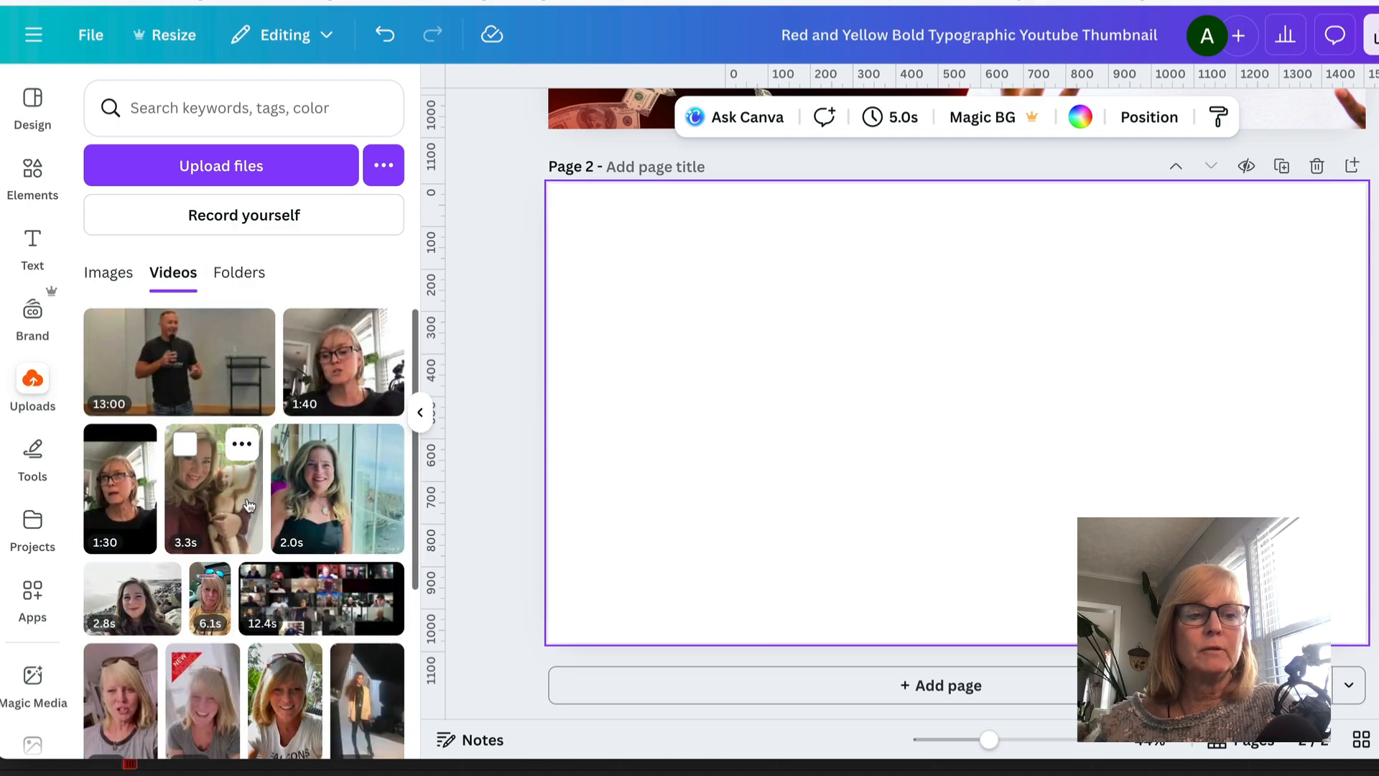
pyautogui.click(151, 345)
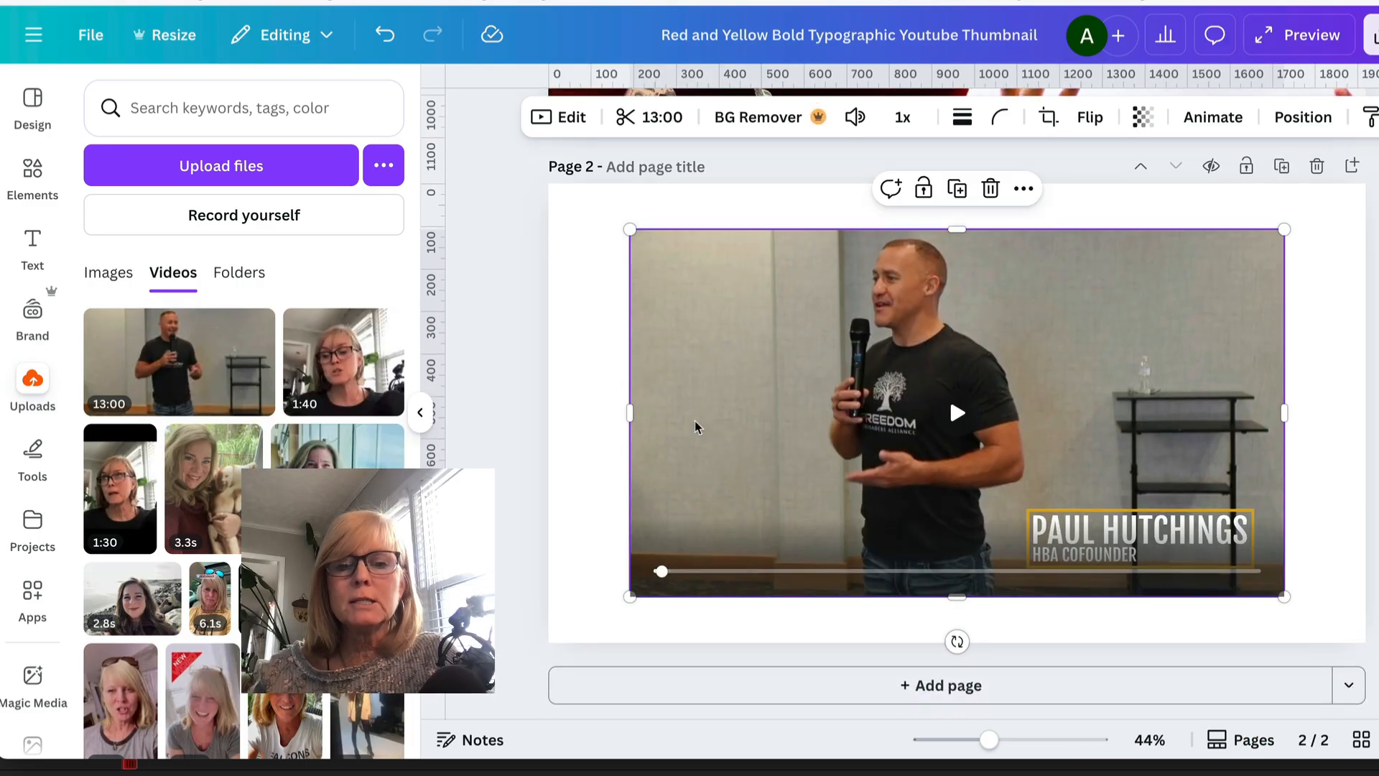
# - Resize and position the video so it fills the whole page
pyautogui.moveTo(629, 229); pyautogui.dragTo(523, 212)
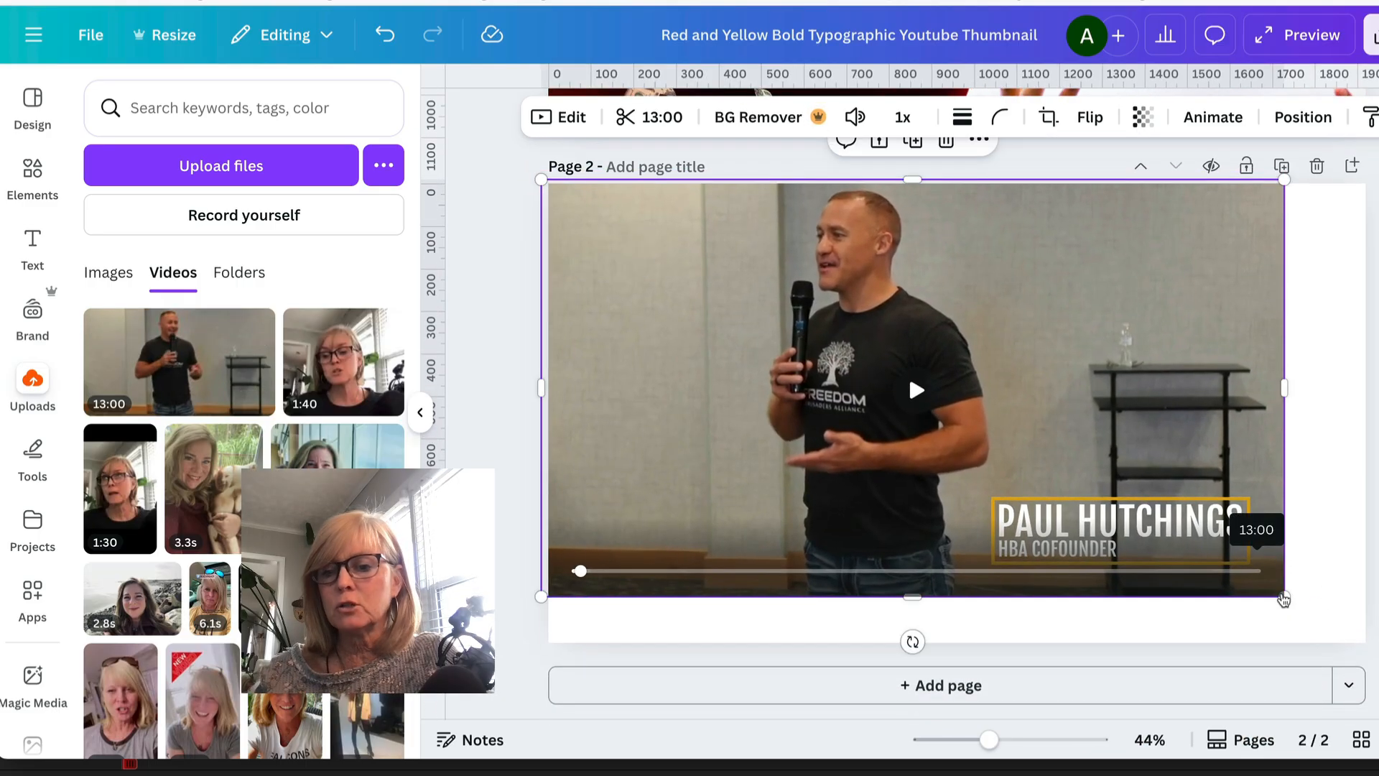
pyautogui.moveTo(1284, 598); pyautogui.dragTo(1367, 641)
pyautogui.moveTo(541, 179); pyautogui.dragTo(548, 183)
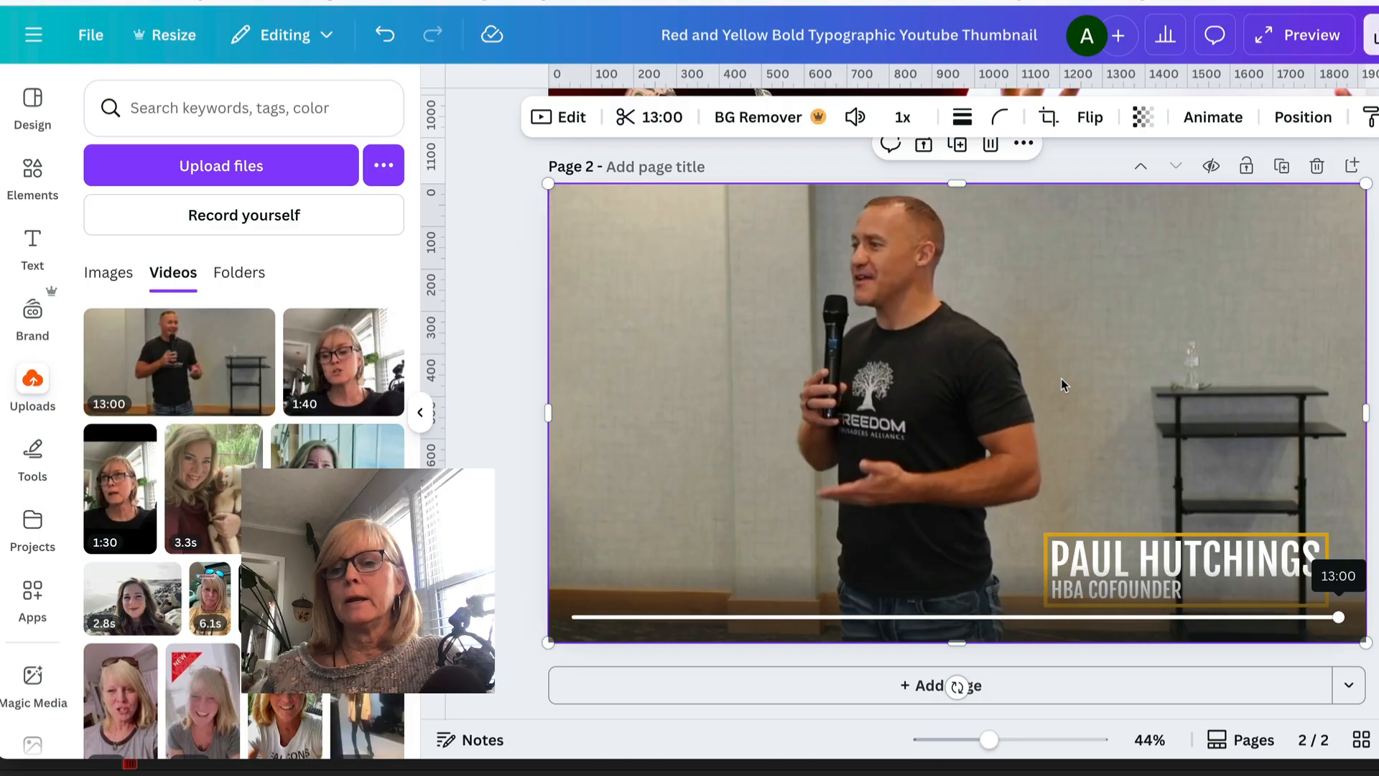
# - Delete the original template page, leaving only the video page
pyautogui.scroll(7, 1318, 166)
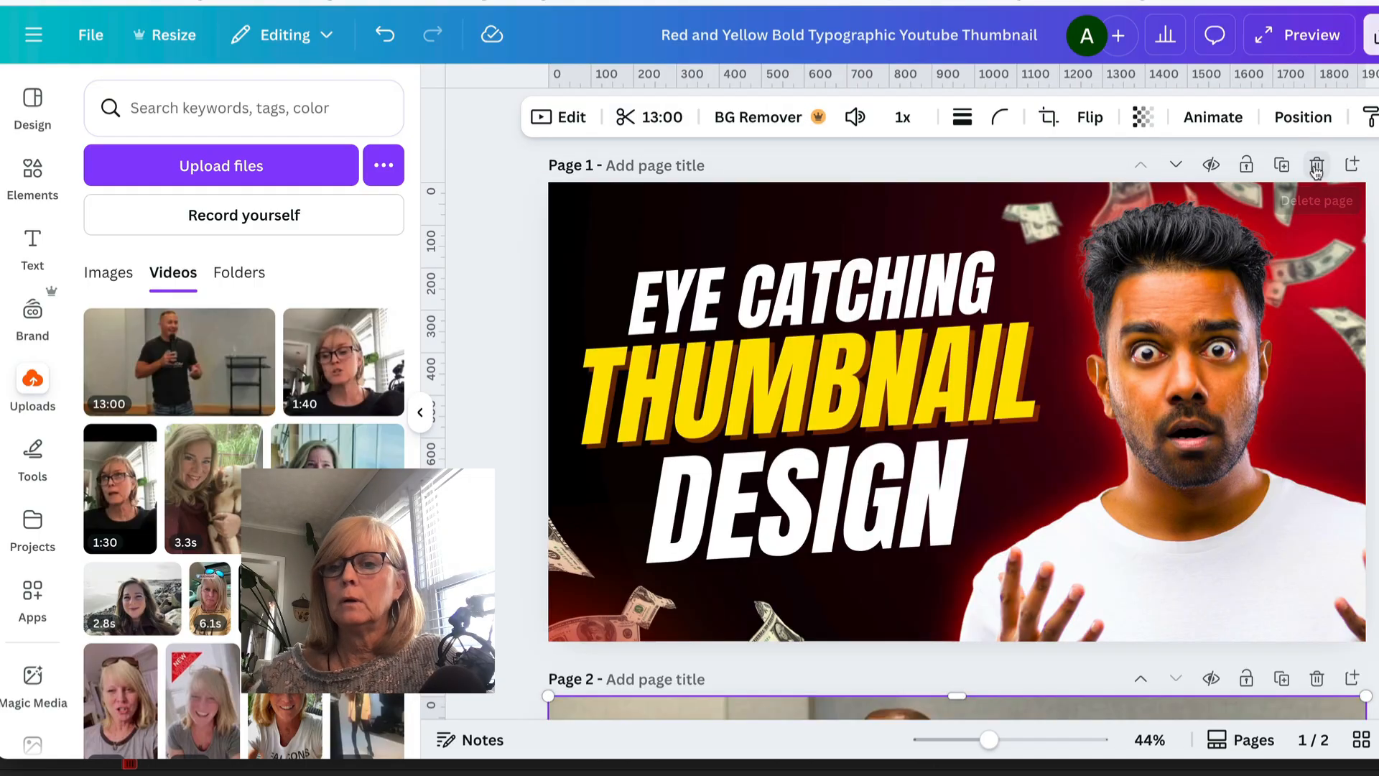
pyautogui.click(1317, 166)
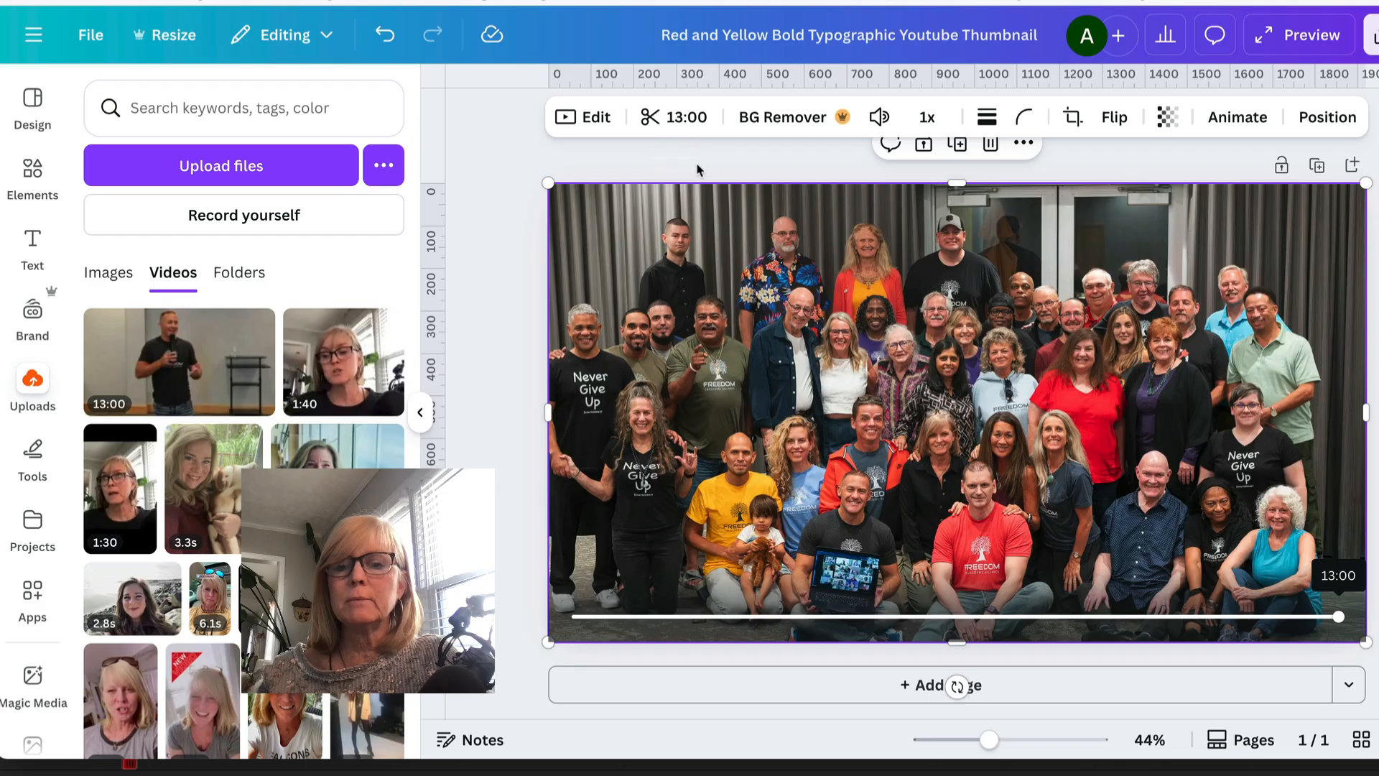
# - Trim the video to a short clip of about 5.2 seconds from its start
pyautogui.click(672, 120)
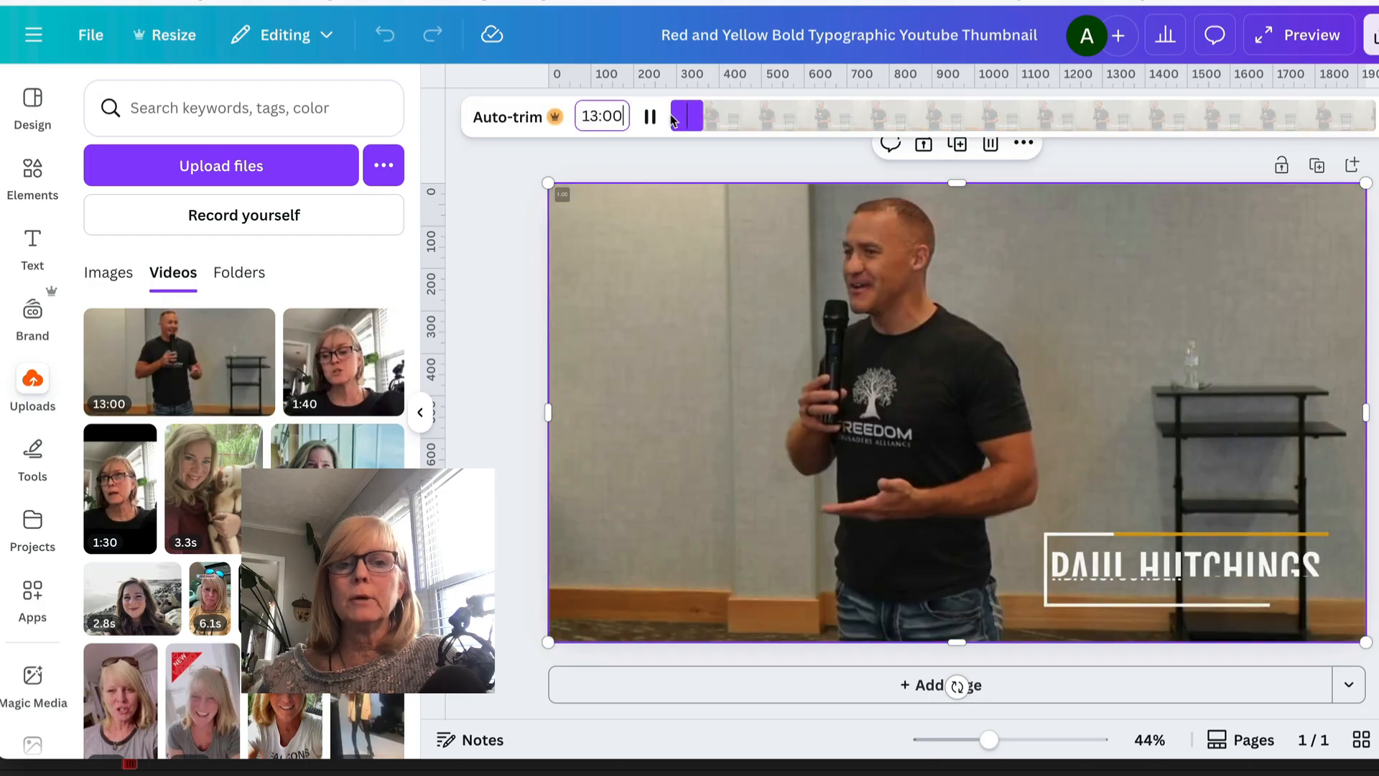
pyautogui.click(651, 115)
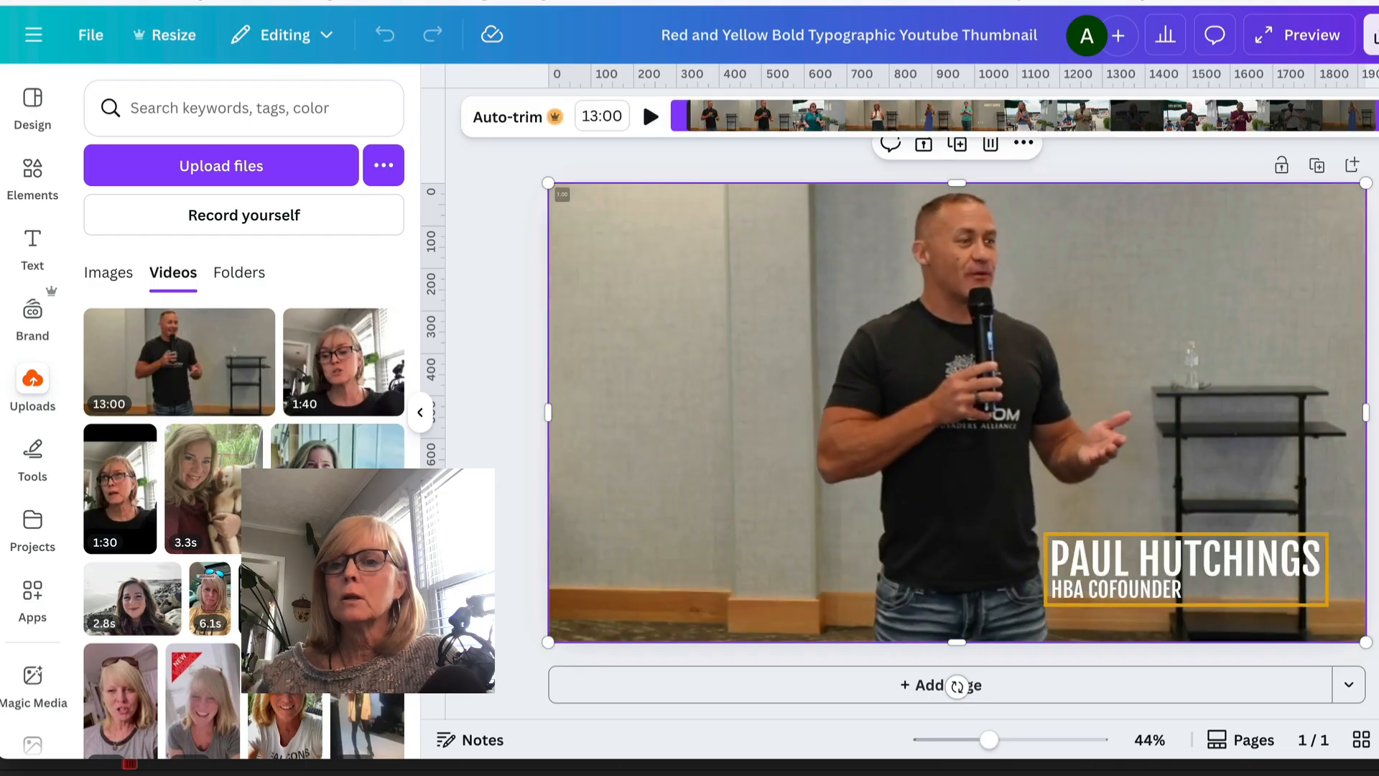
pyautogui.moveTo(1374, 116); pyautogui.dragTo(721, 133)
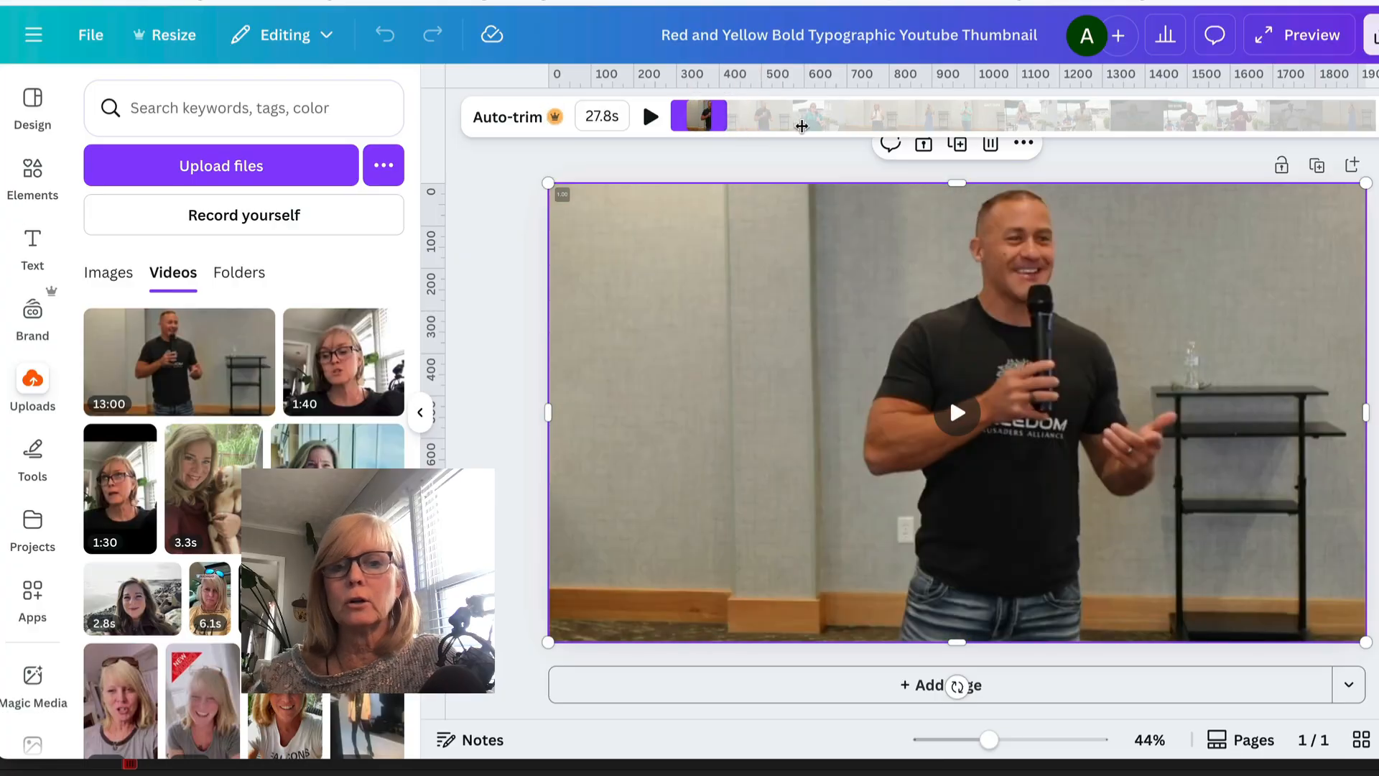
pyautogui.moveTo(725, 116); pyautogui.dragTo(846, 116)
pyautogui.moveTo(676, 115)
pyautogui.mouseDown()
pyautogui.moveTo(789, 109)
pyautogui.moveTo(673, 117)
pyautogui.mouseUp()
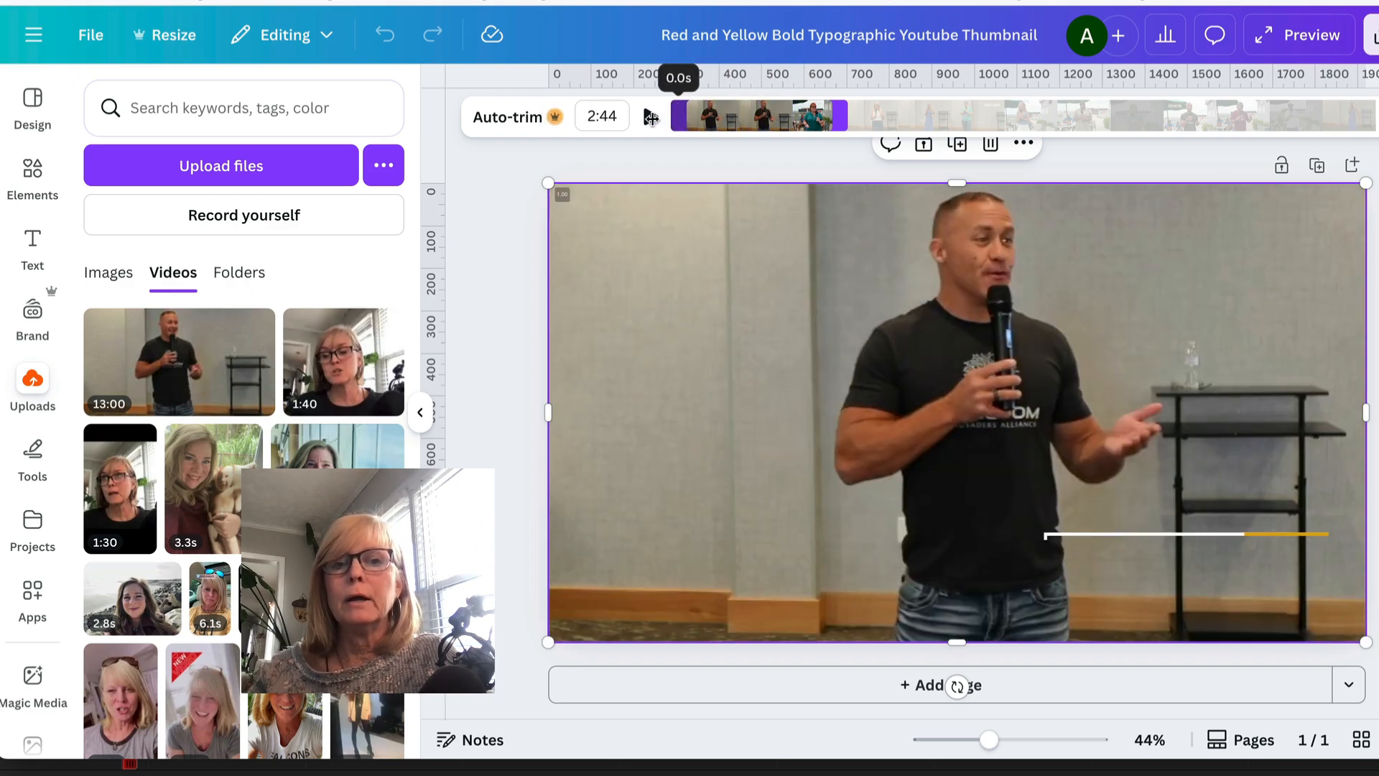
pyautogui.moveTo(838, 113); pyautogui.dragTo(701, 117)
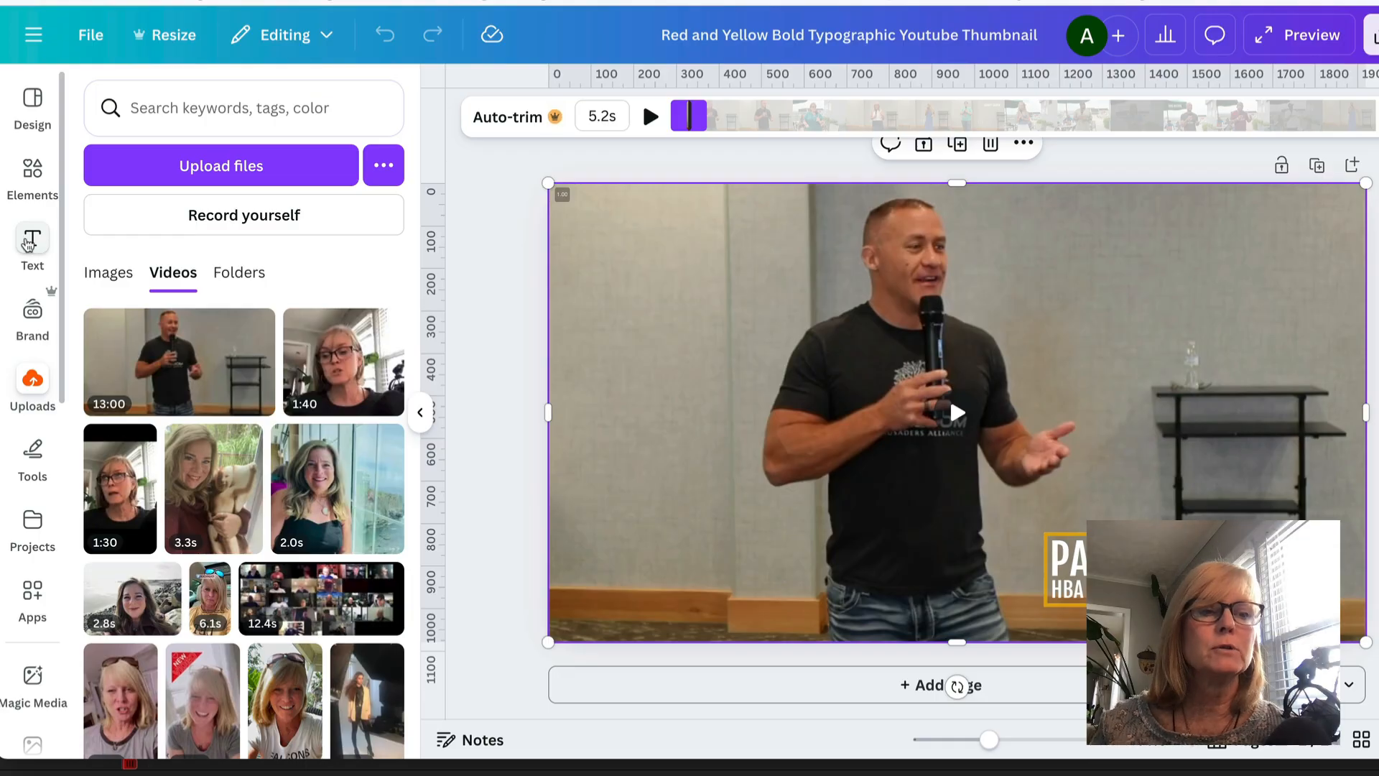
# - Add a text box reading CLICK TO TURN ON SOUND over the video
pyautogui.click(32, 240)
pyautogui.click(244, 174)
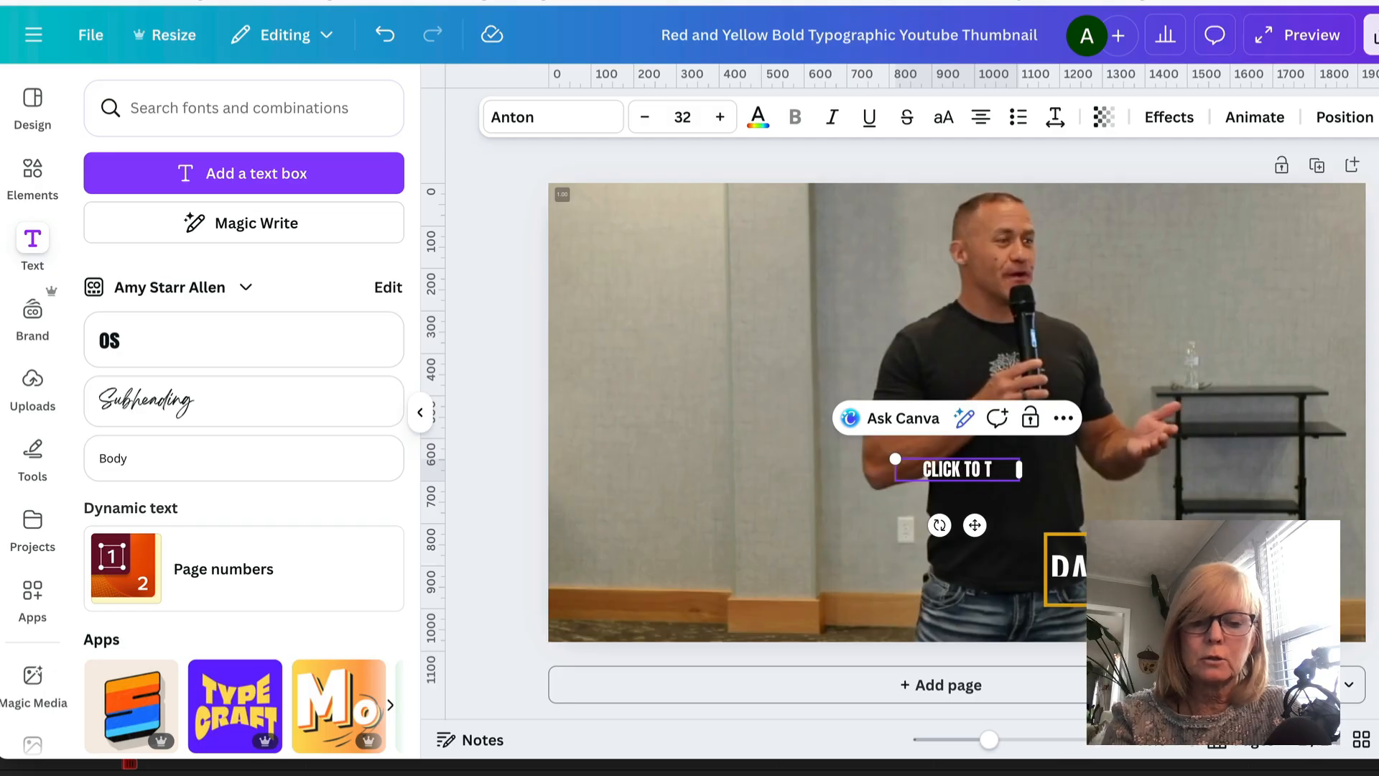
pyautogui.write('TO TURN')
pyautogui.press('Return')
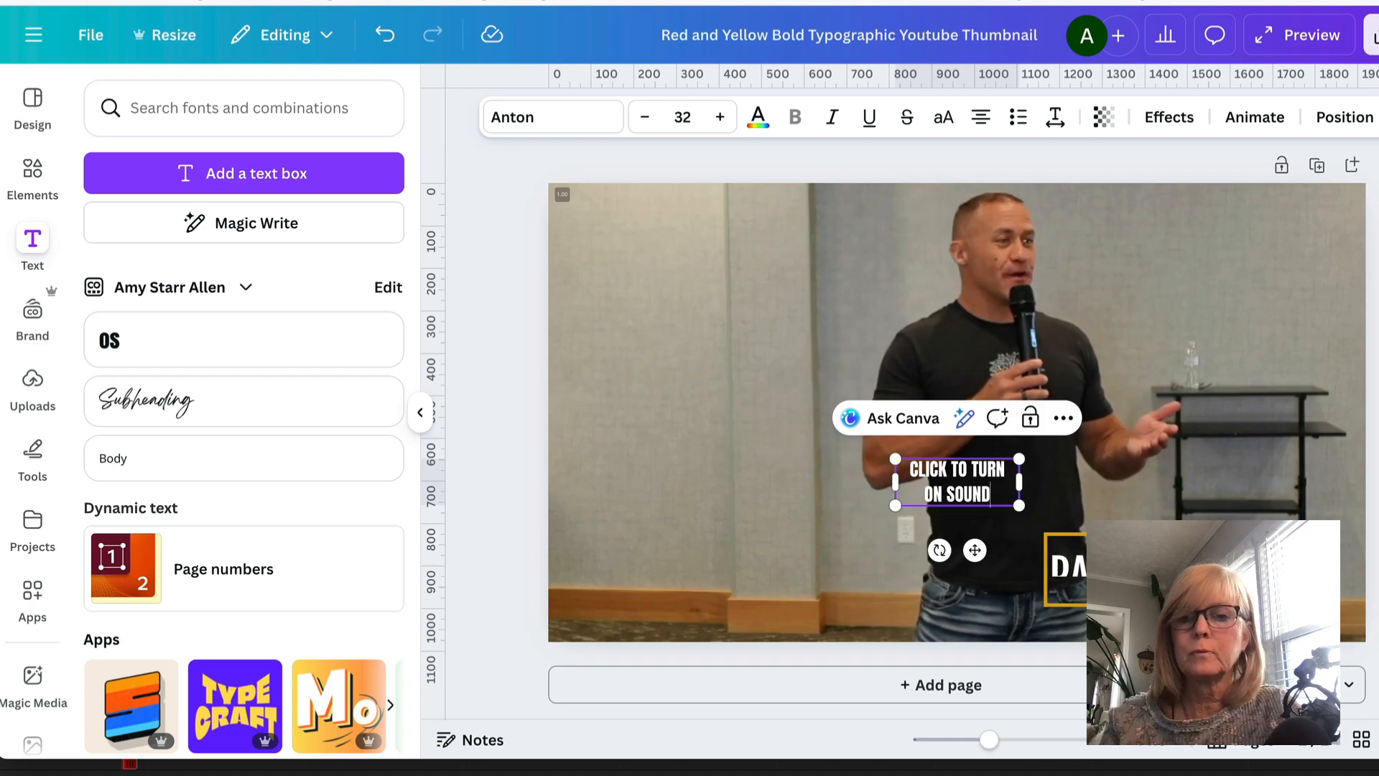
# - Set the caption's font size to 38 and its line spacing to 0.99
pyautogui.click(721, 118)
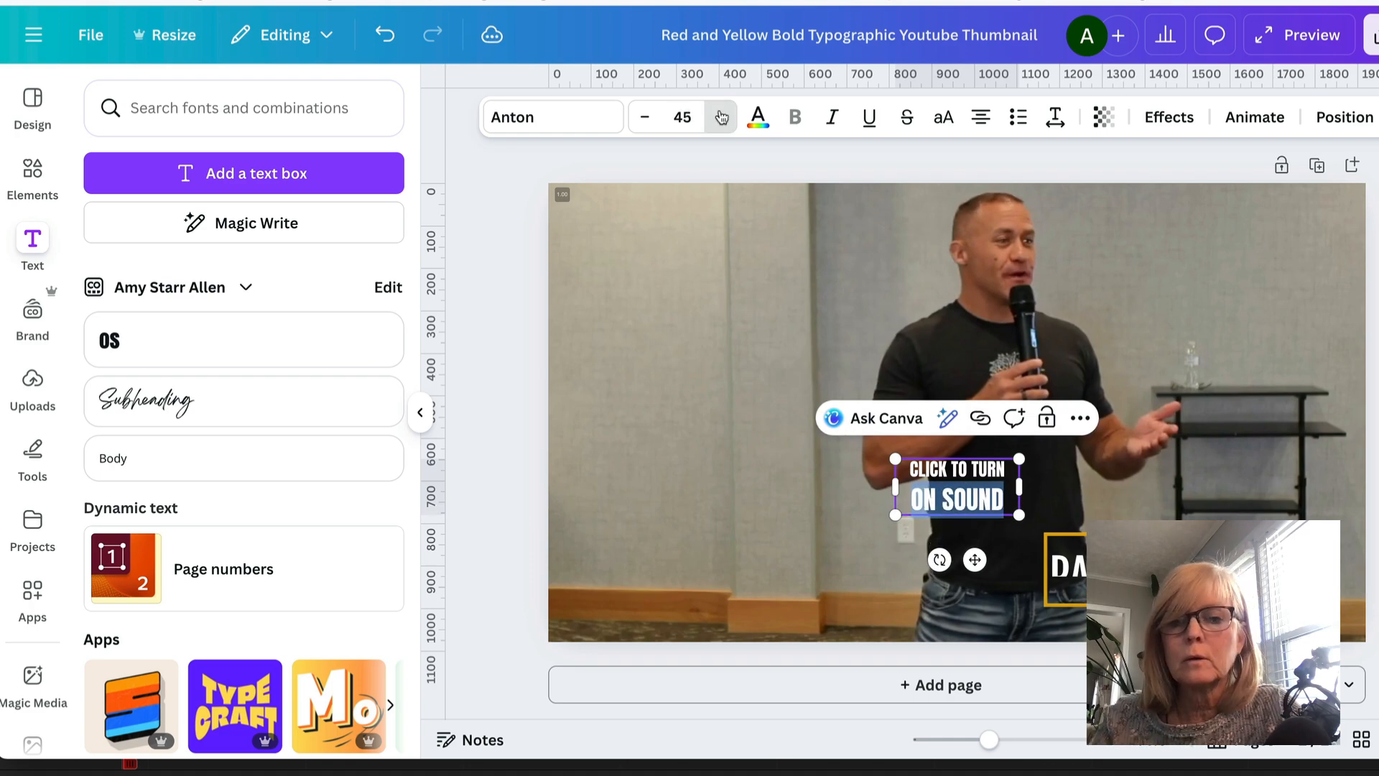
pyautogui.click(722, 117)
pyautogui.click(721, 117)
pyautogui.click(721, 117)
pyautogui.click(721, 117)
pyautogui.click(721, 117)
pyautogui.click(721, 117)
pyautogui.click(721, 118)
pyautogui.click(721, 117)
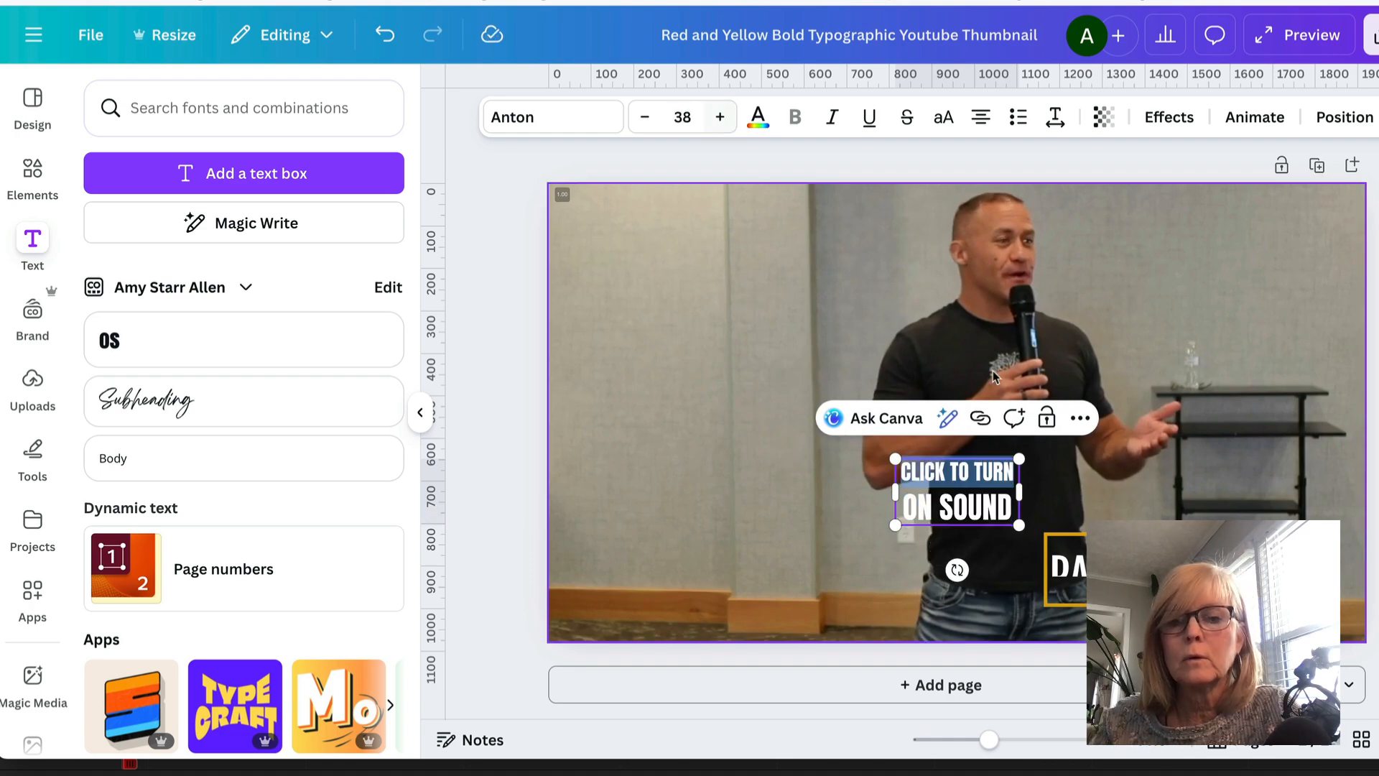
pyautogui.click(1113, 463)
pyautogui.click(952, 503)
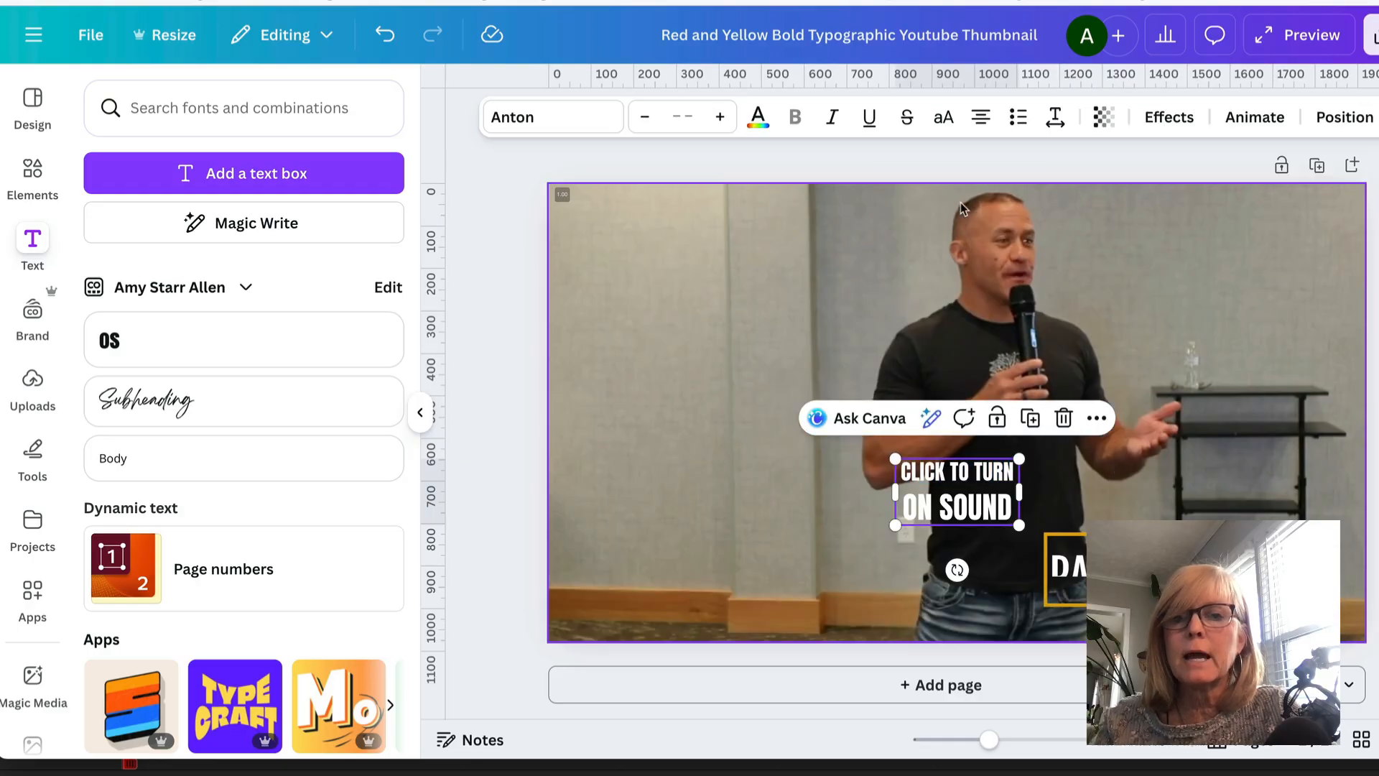
pyautogui.click(1055, 119)
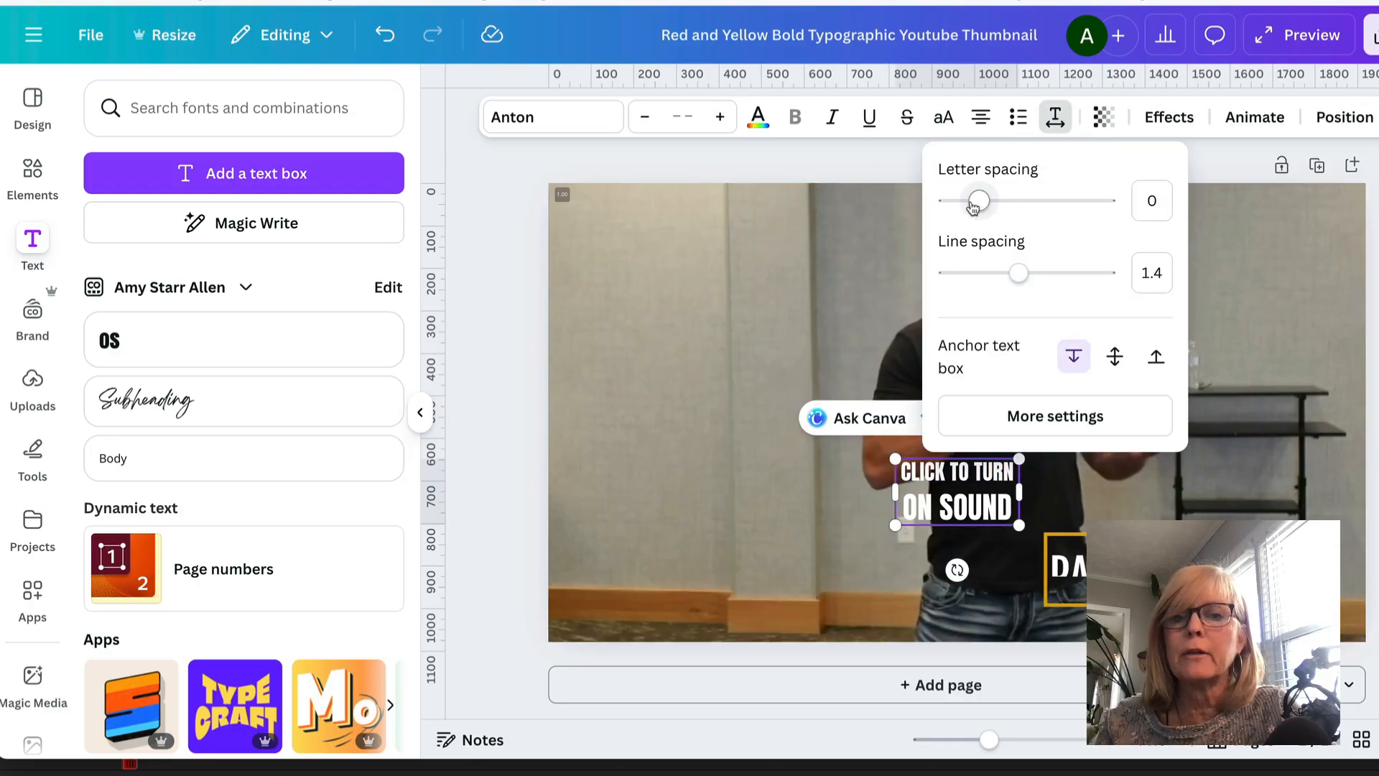
pyautogui.moveTo(1018, 277); pyautogui.dragTo(985, 274)
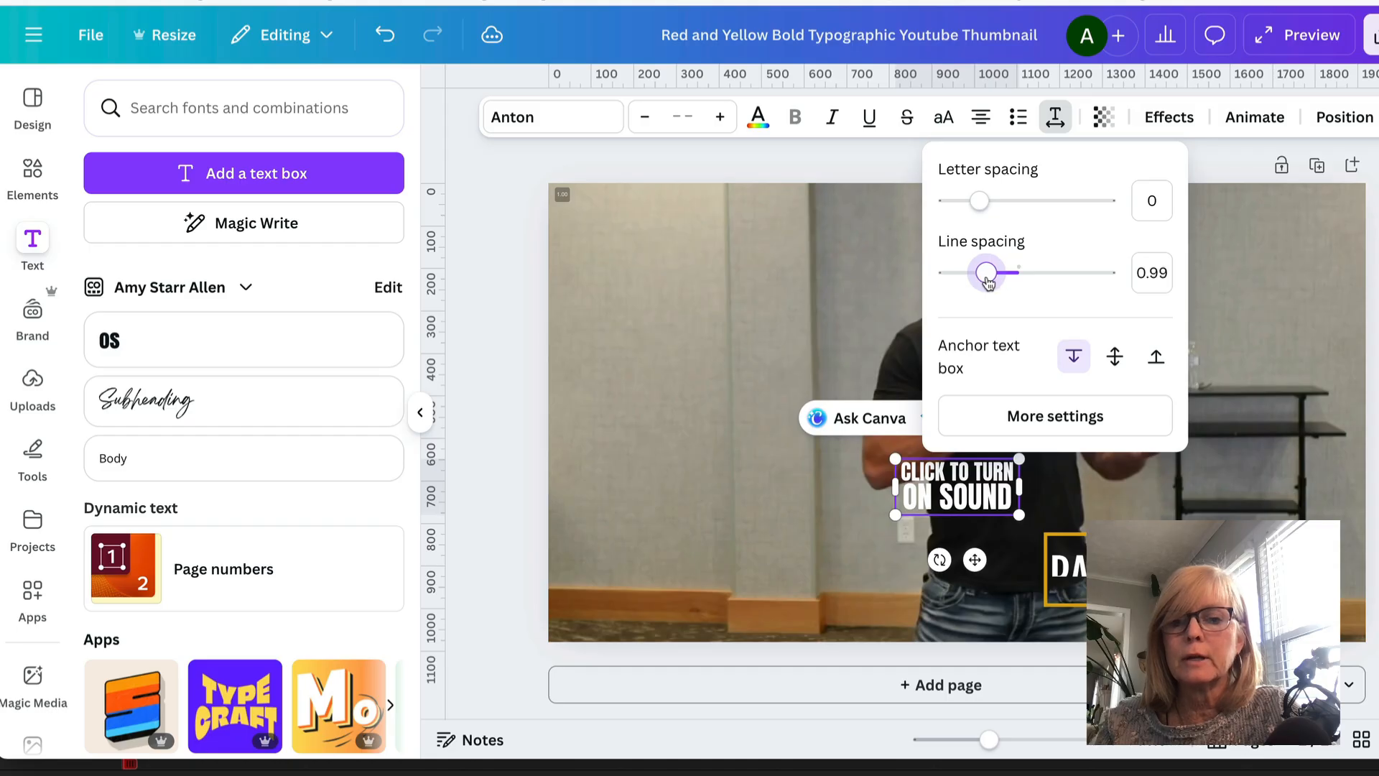
# - Move the caption to the video's upper-right corner
pyautogui.click(1257, 431)
pyautogui.click(1009, 487)
pyautogui.moveTo(1016, 455); pyautogui.dragTo(1249, 292)
pyautogui.moveTo(1119, 230); pyautogui.dragTo(1153, 243)
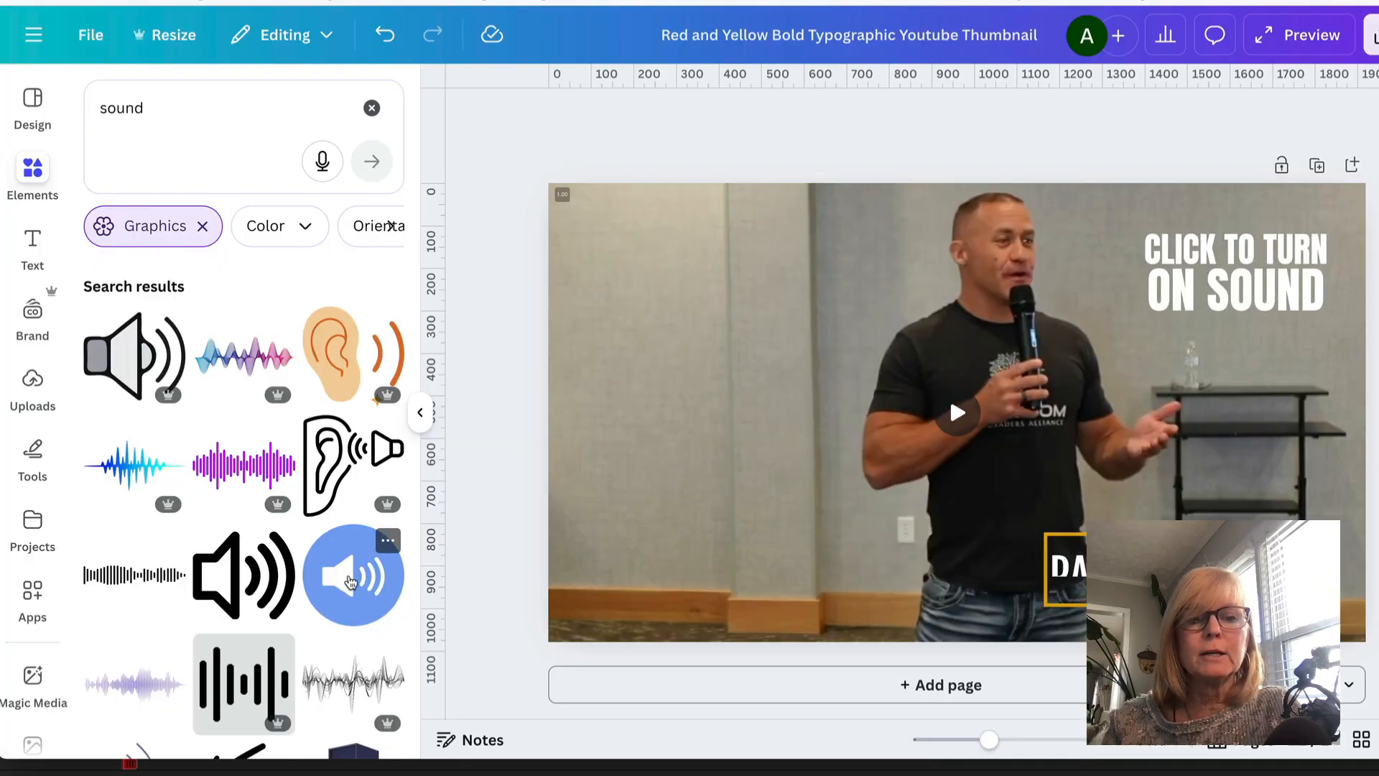
# - Add the blue circular speaker graphic, shrink it and place it left of the caption
pyautogui.click(353, 575)
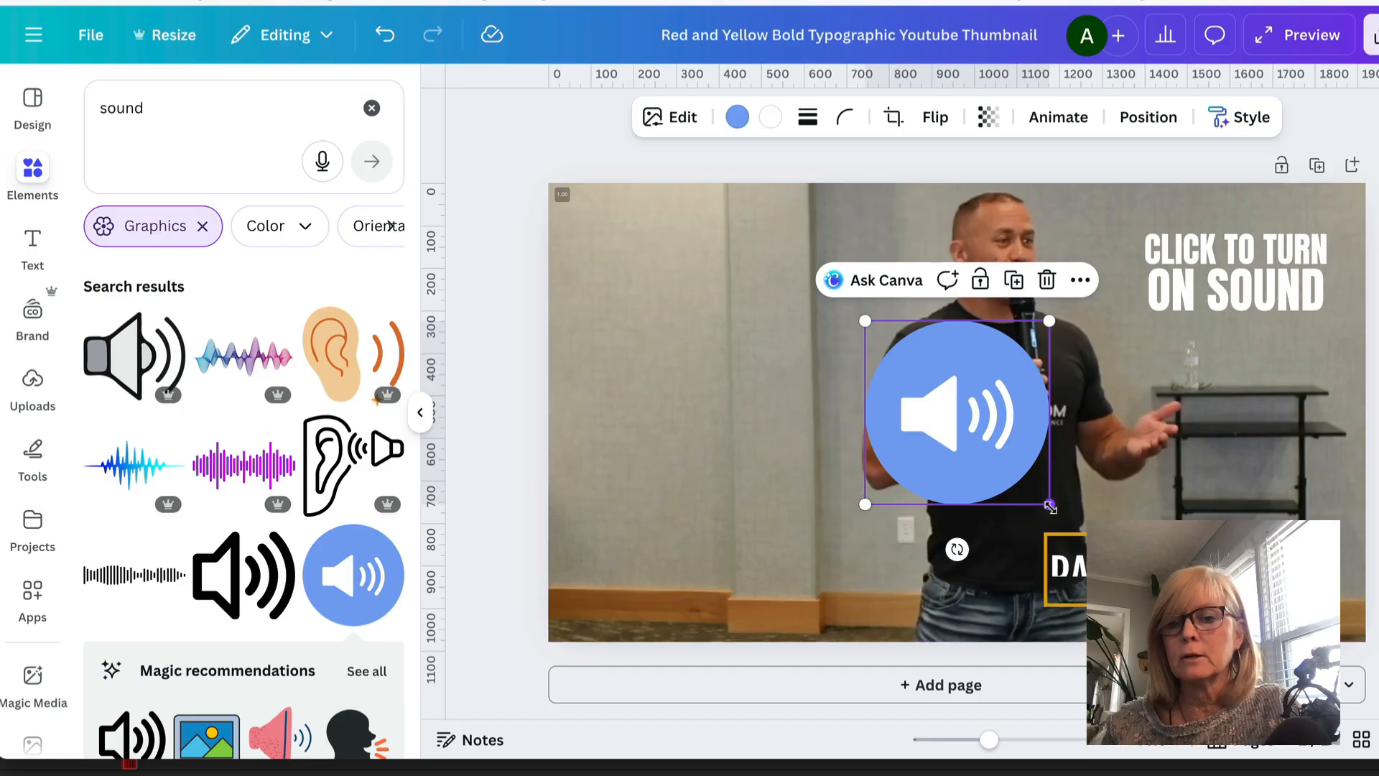
pyautogui.moveTo(1049, 506); pyautogui.dragTo(942, 398)
pyautogui.moveTo(908, 352); pyautogui.dragTo(1089, 281)
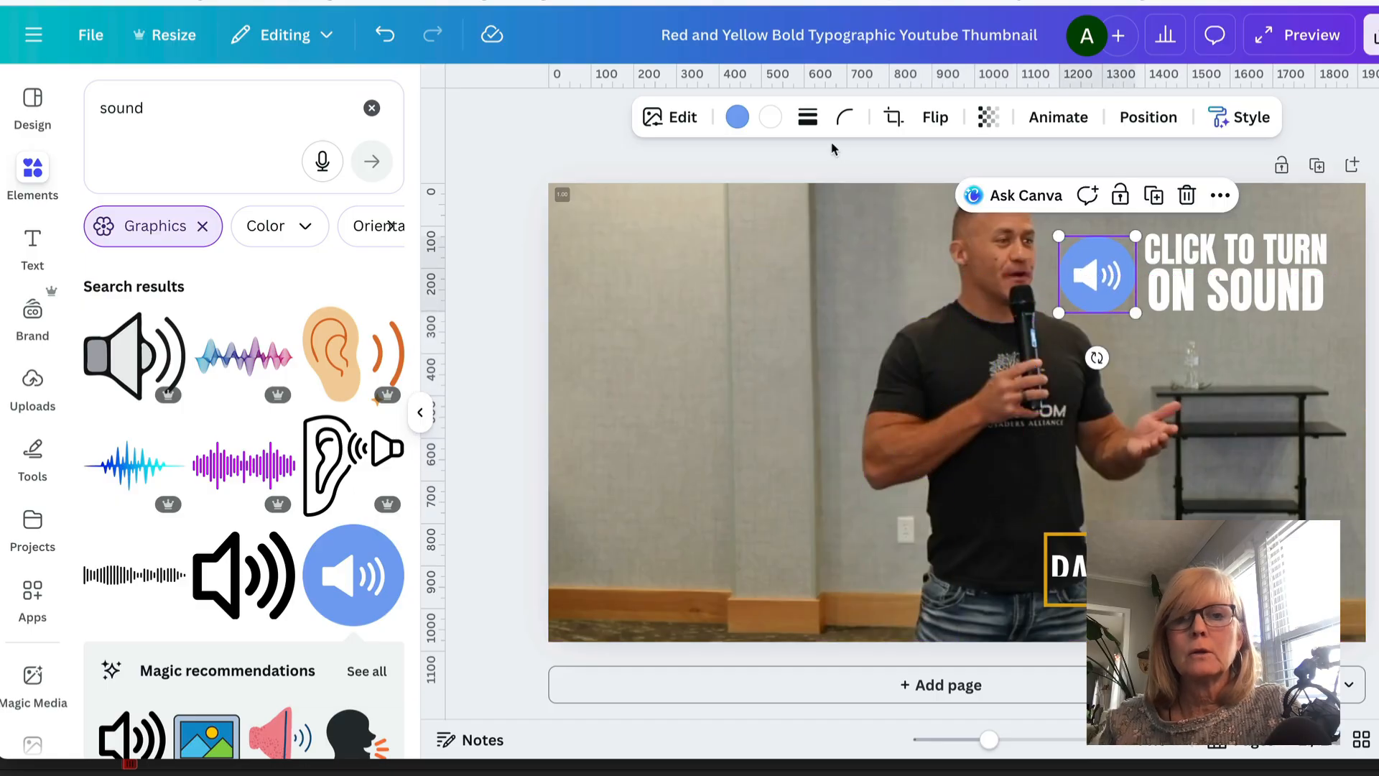
# - Recolour the speaker graphic red and nudge it into line with the caption
pyautogui.click(738, 117)
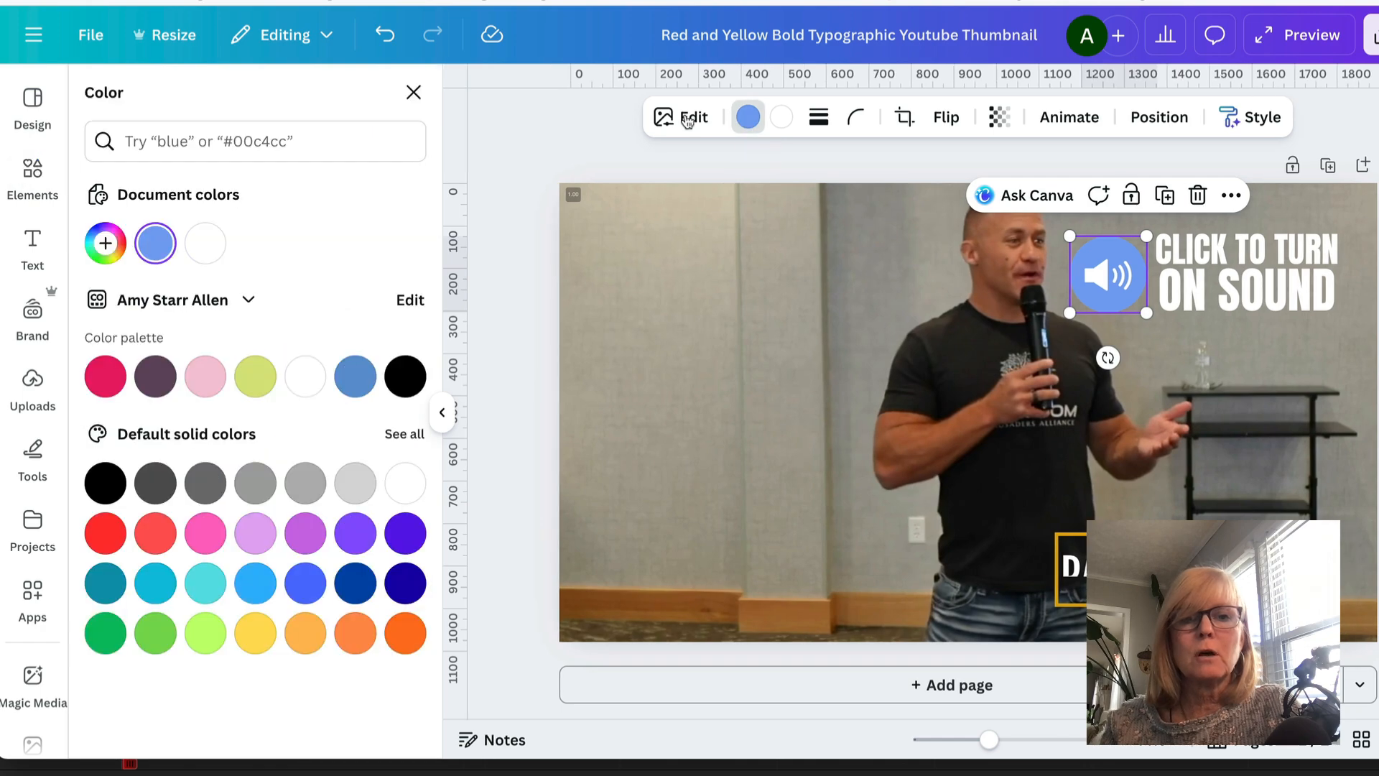
pyautogui.click(106, 533)
pyautogui.click(1248, 273)
pyautogui.click(1101, 301)
pyautogui.moveTo(1102, 300); pyautogui.dragTo(1115, 292)
pyautogui.click(1244, 383)
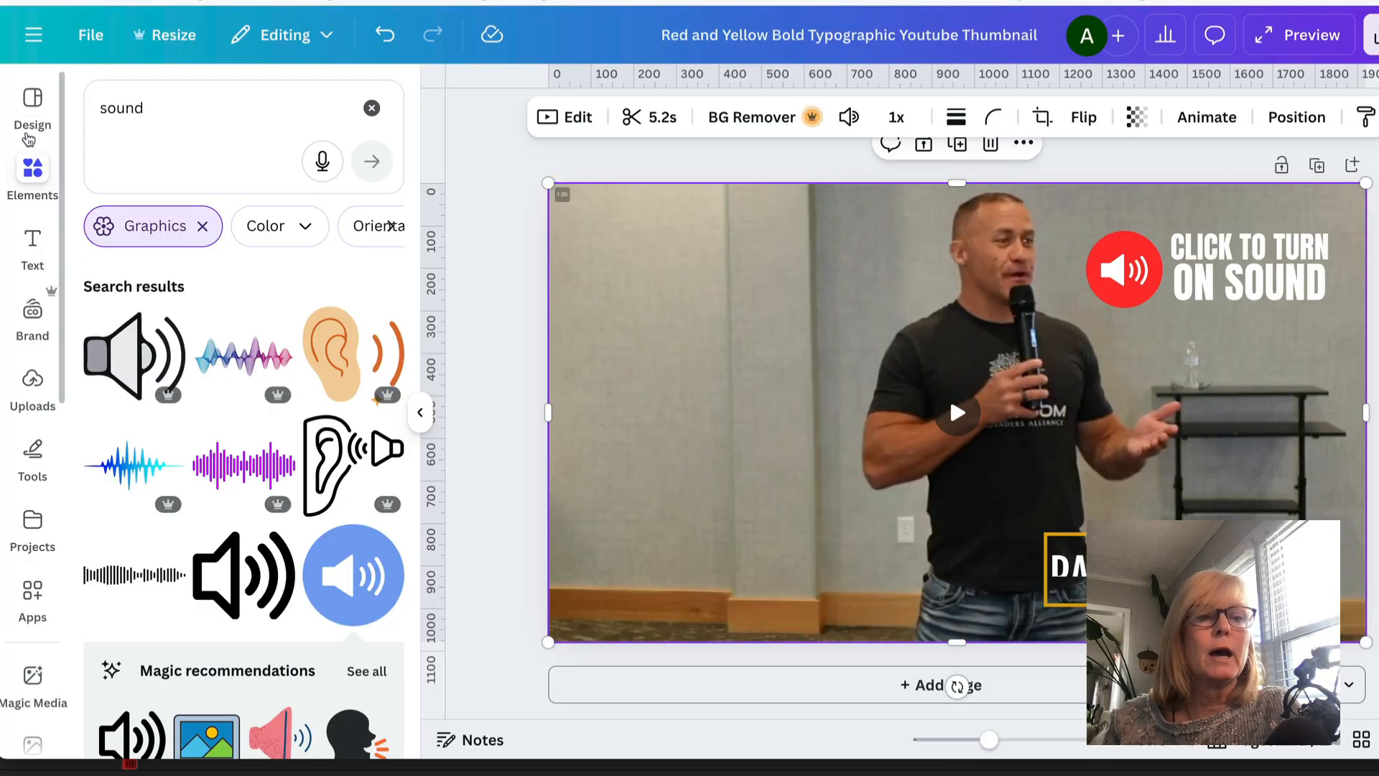
# - Search the elements for square, add a rectangle and widen it to about 779 × 324 px
pyautogui.click(154, 108)
pyautogui.moveTo(147, 107); pyautogui.dragTo(73, 108)
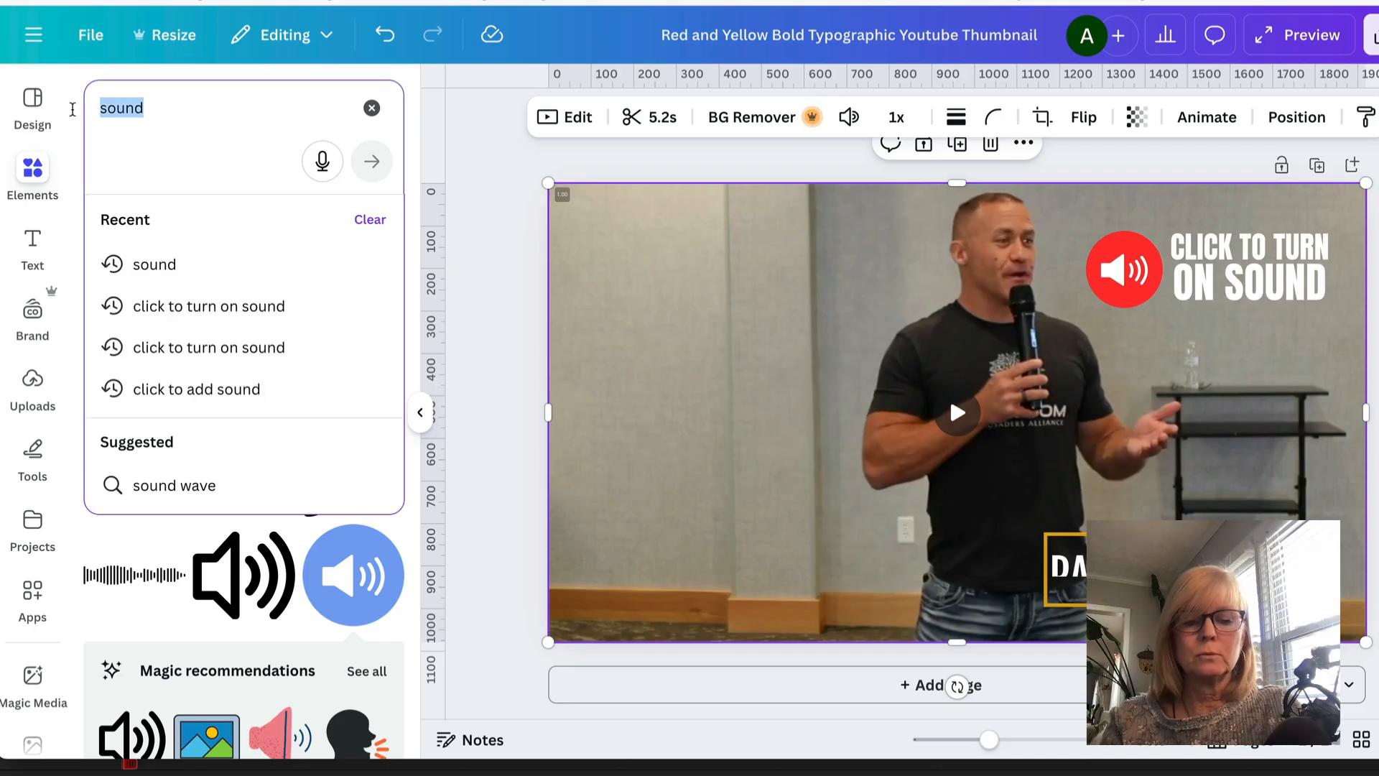
pyautogui.write('squa')
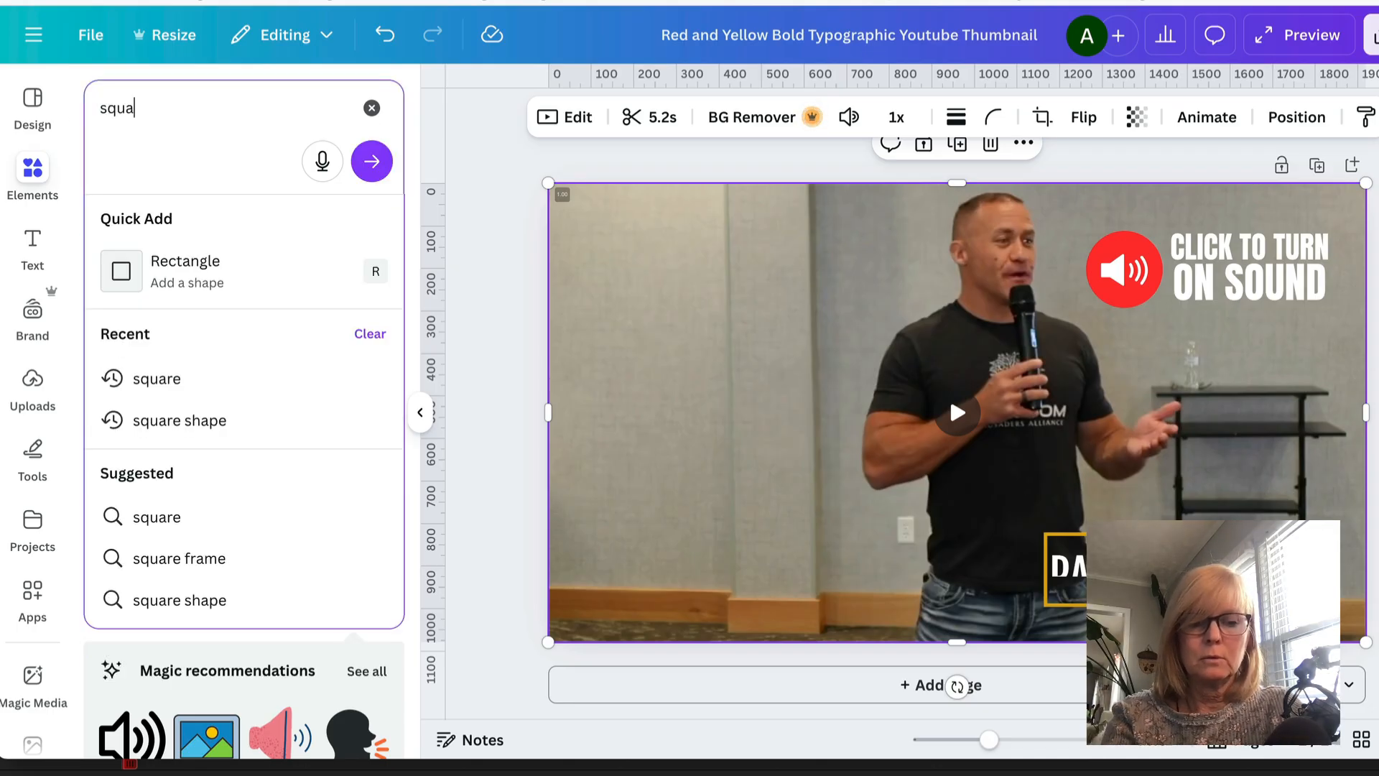
pyautogui.write('re')
pyautogui.press('Return')
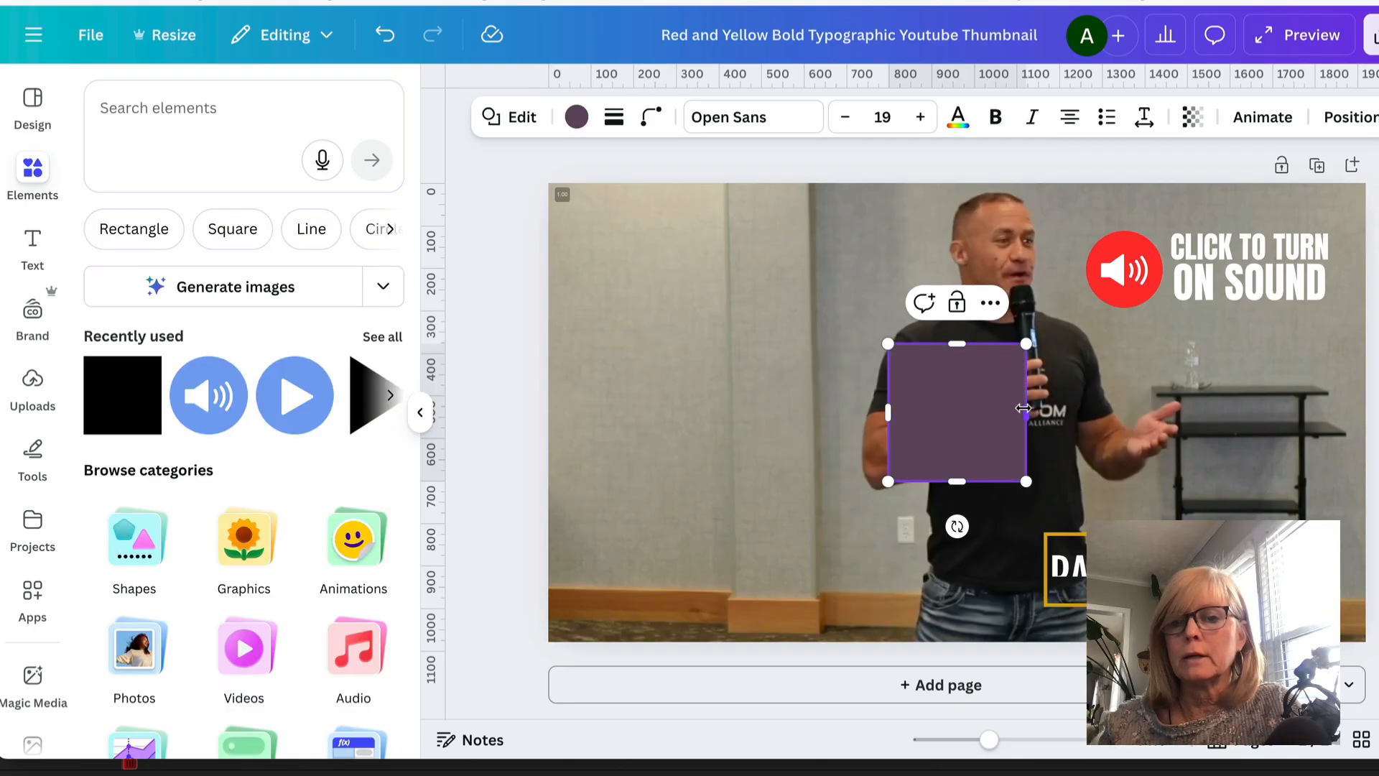
pyautogui.moveTo(1023, 408); pyautogui.dragTo(1220, 412)
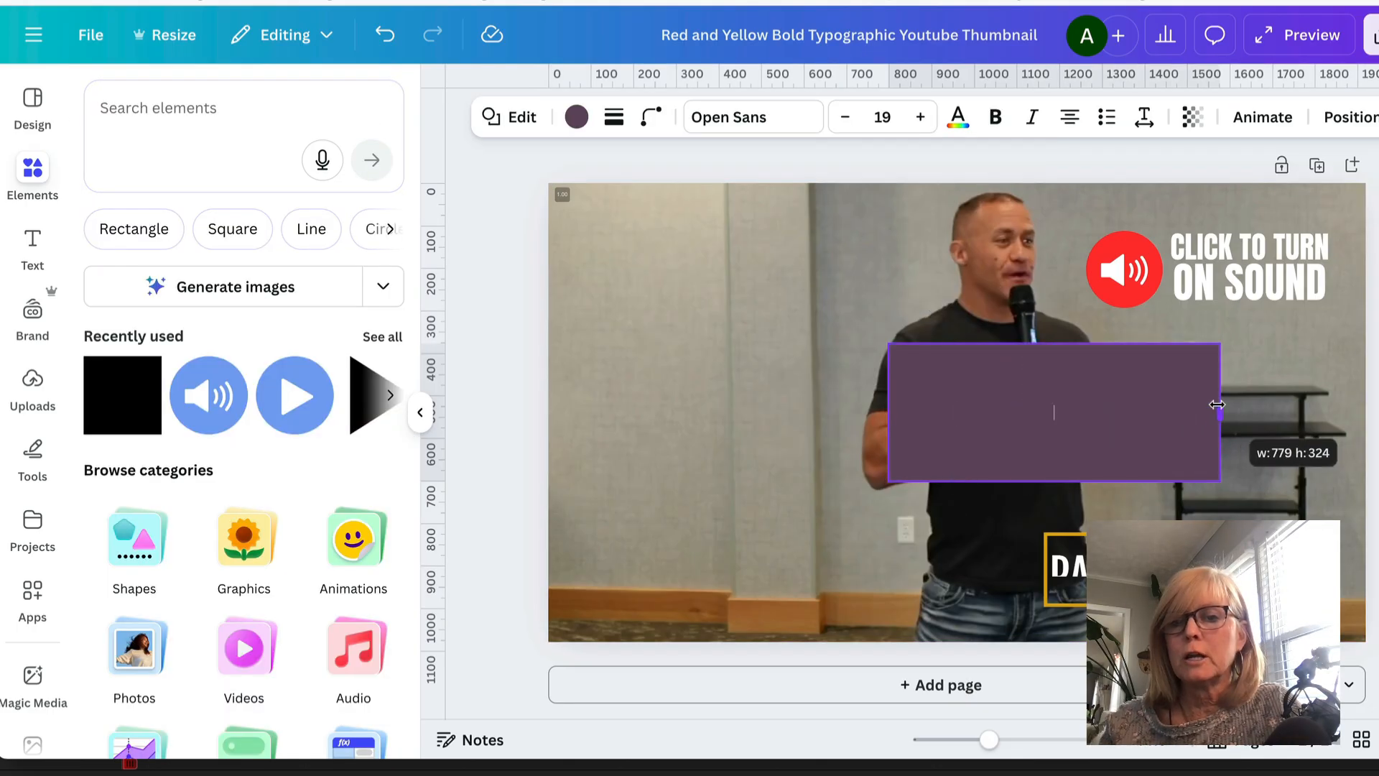
# - Move the rectangle over the caption in the upper-right corner and resize it to about 589 × 201 px
pyautogui.moveTo(1070, 434); pyautogui.dragTo(1204, 304)
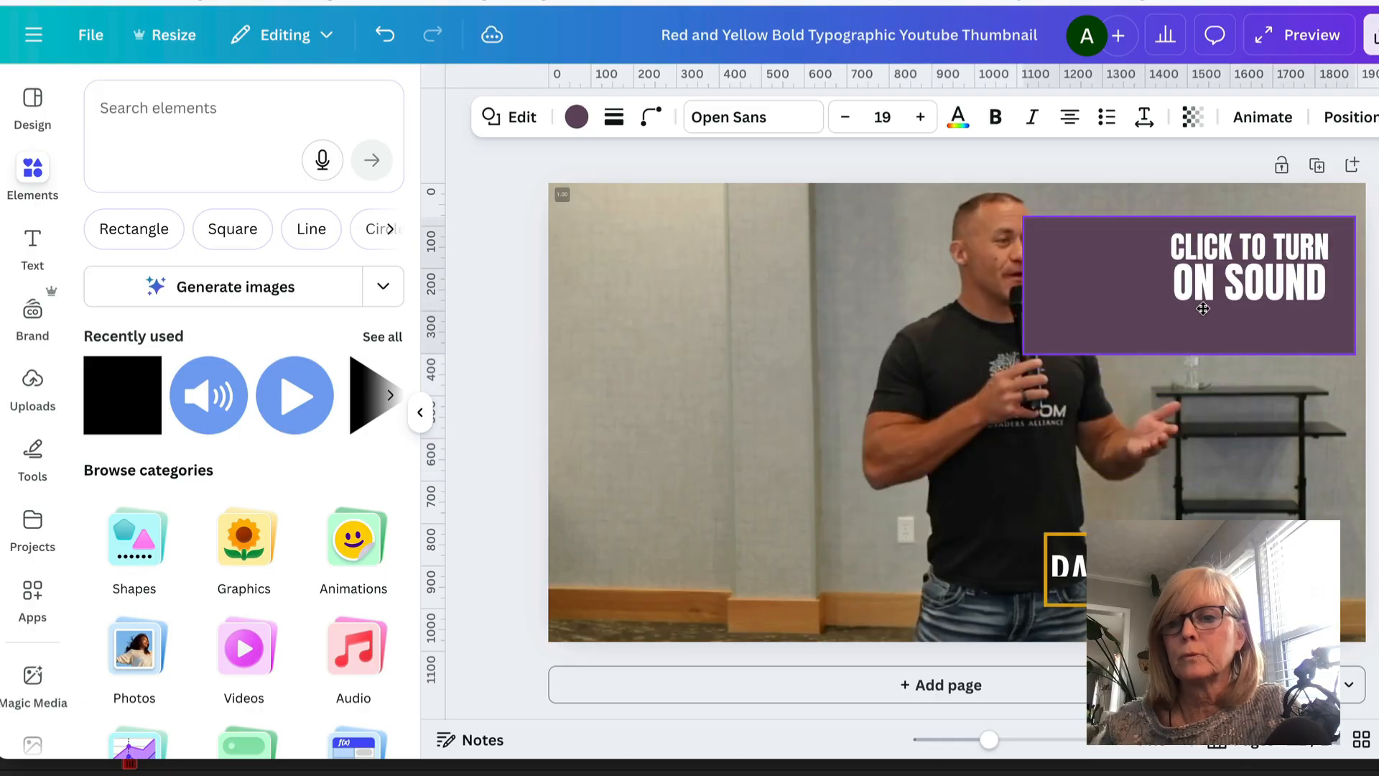
pyautogui.moveTo(1024, 288); pyautogui.dragTo(1085, 284)
pyautogui.moveTo(1219, 353); pyautogui.dragTo(1217, 313)
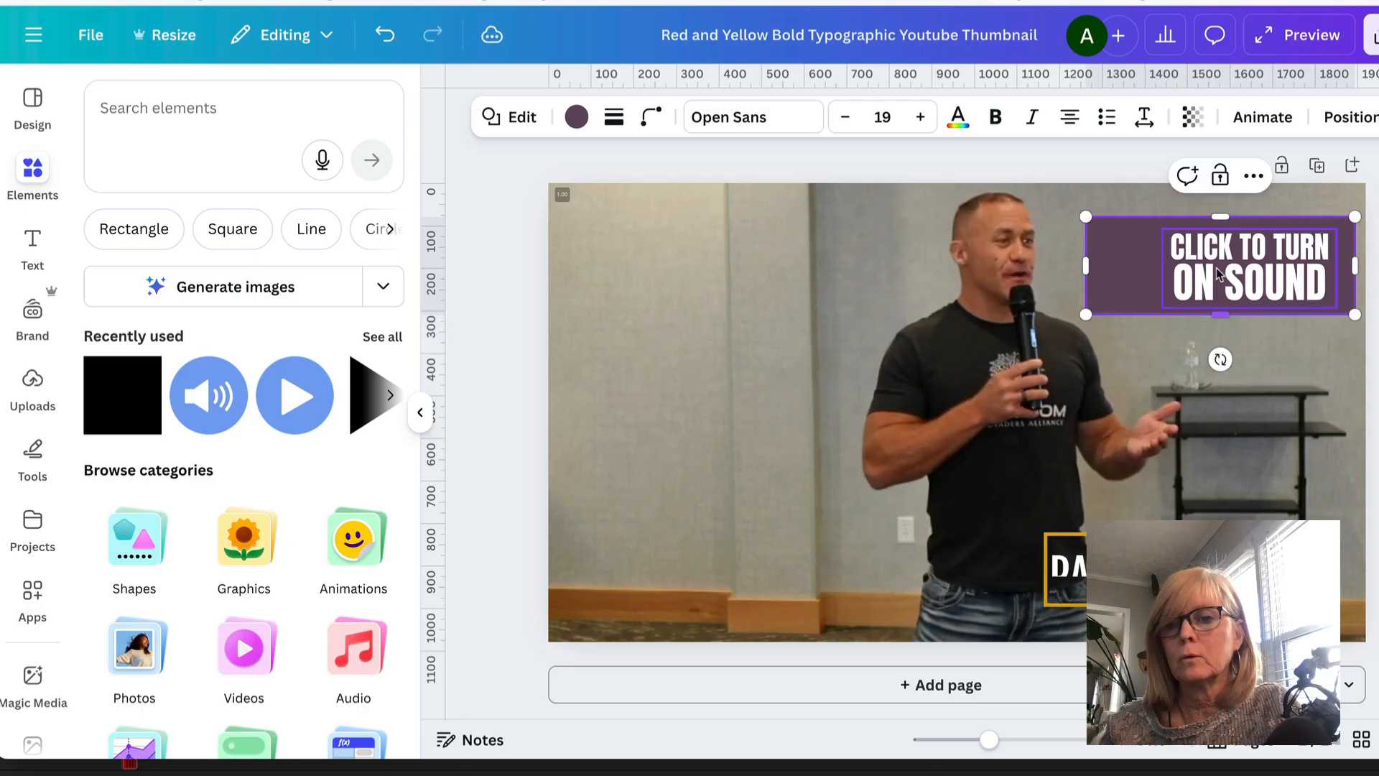
pyautogui.moveTo(1217, 216); pyautogui.dragTo(1217, 229)
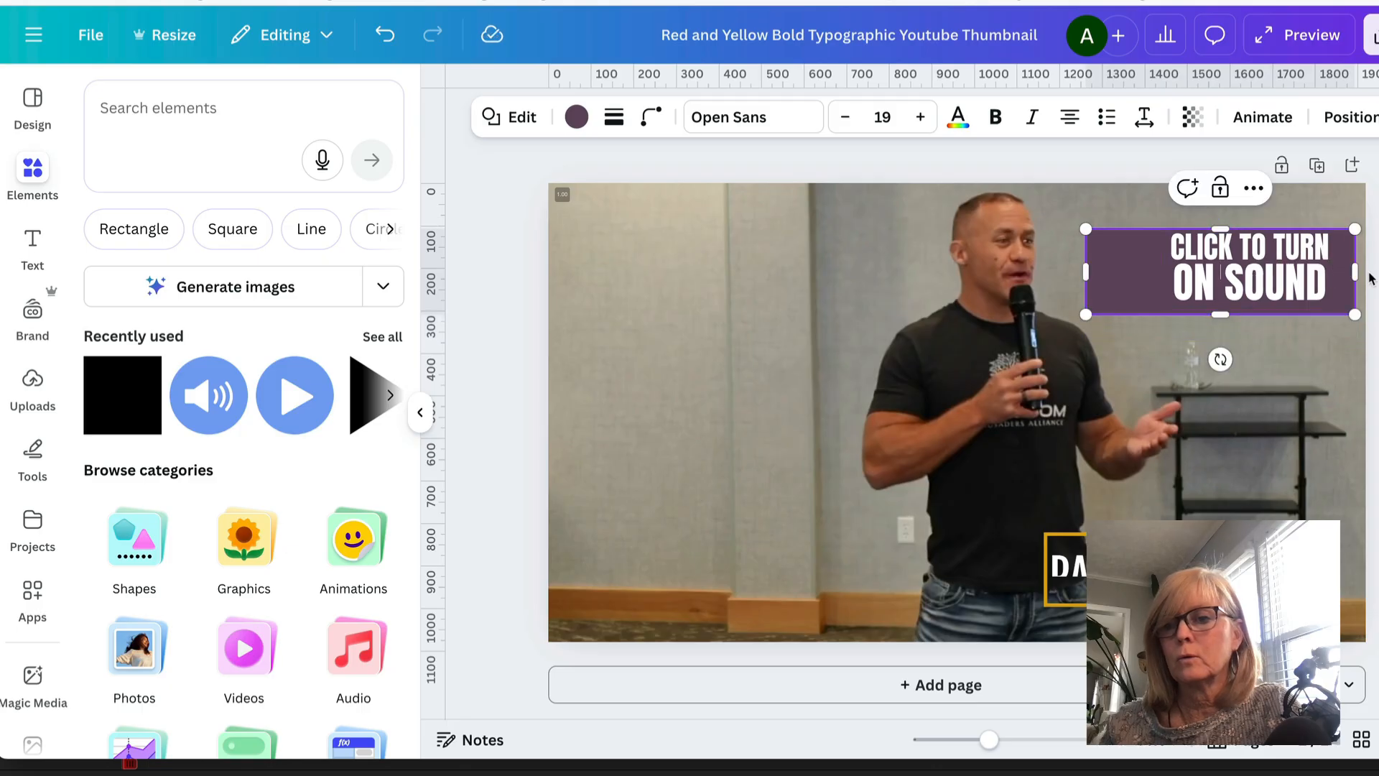
pyautogui.moveTo(1353, 269); pyautogui.dragTo(1336, 270)
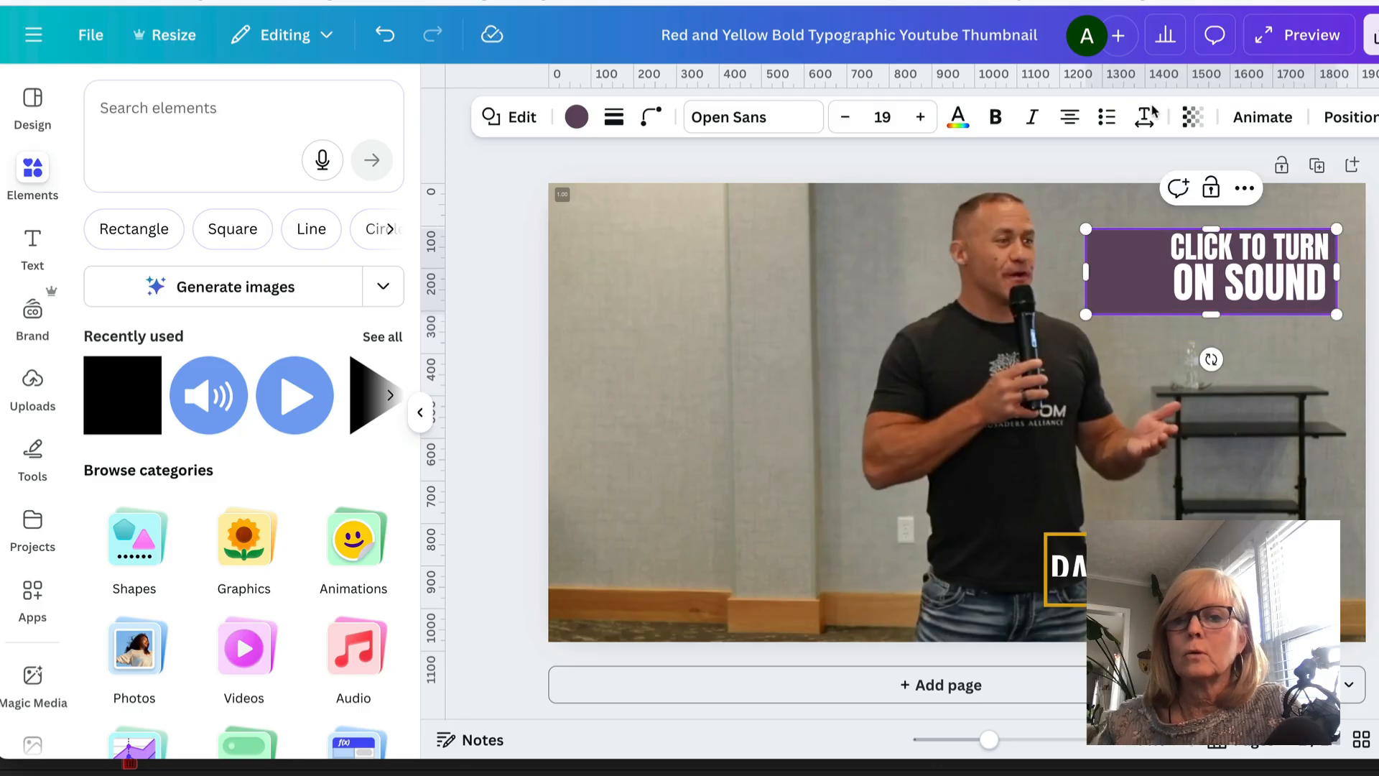
# - Send the rectangle one layer backward behind the speaker graphic and colour it black
pyautogui.click(1345, 117)
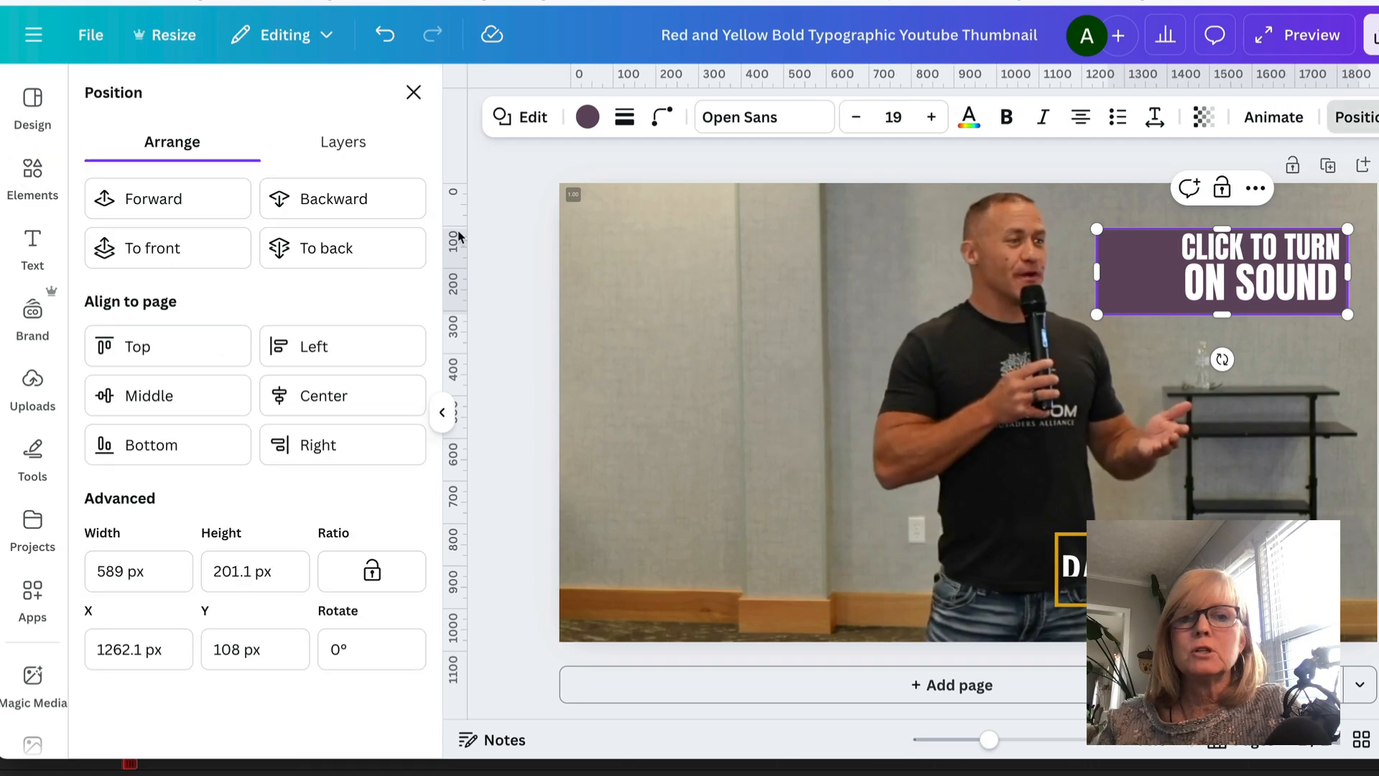
pyautogui.click(327, 208)
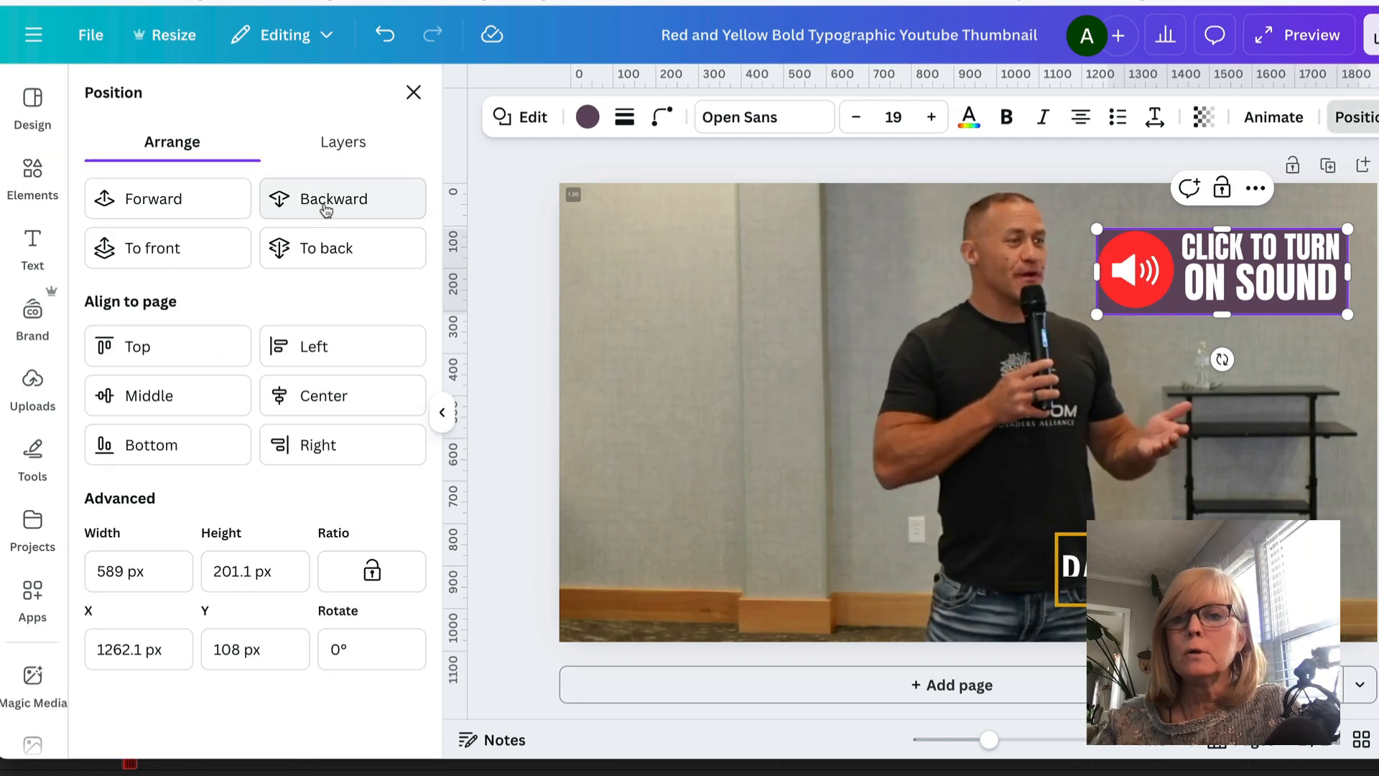
pyautogui.click(881, 208)
pyautogui.click(1217, 305)
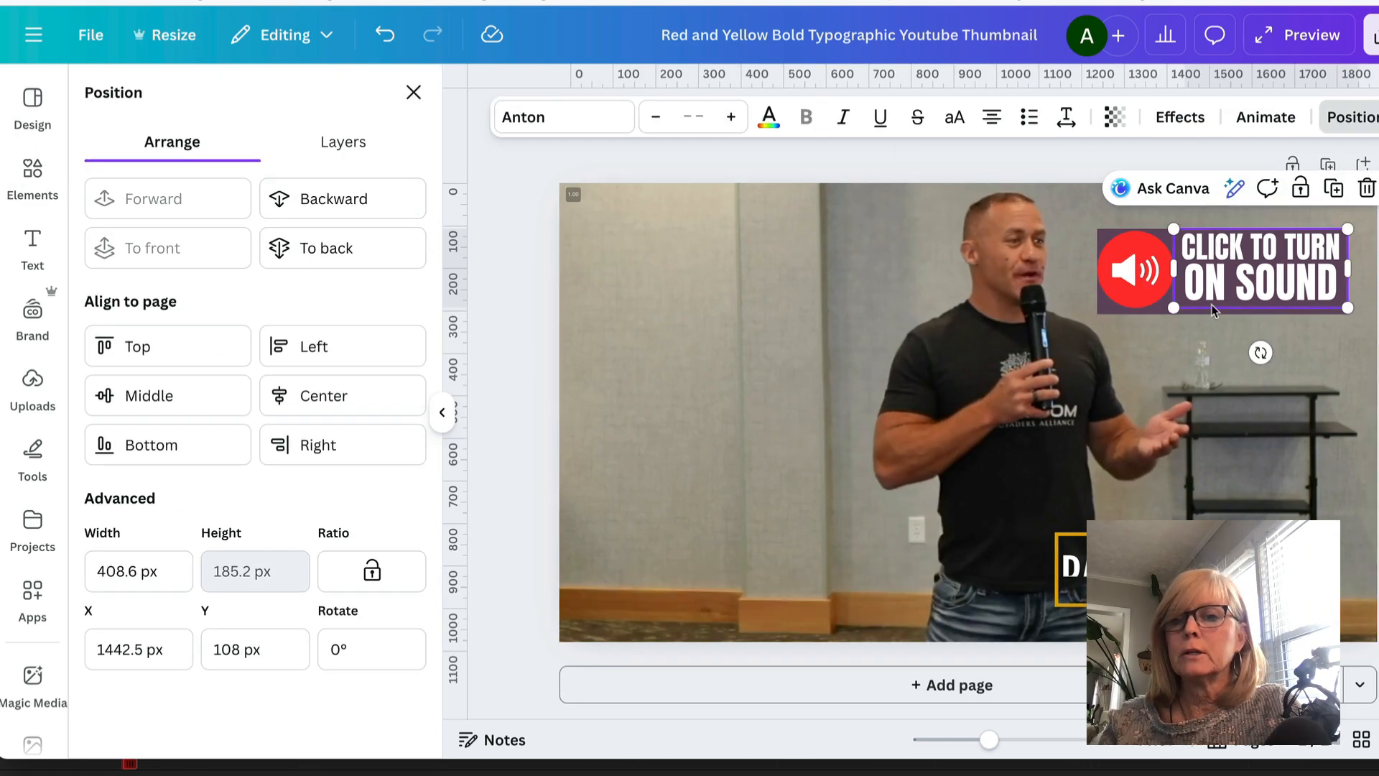
pyautogui.click(1157, 313)
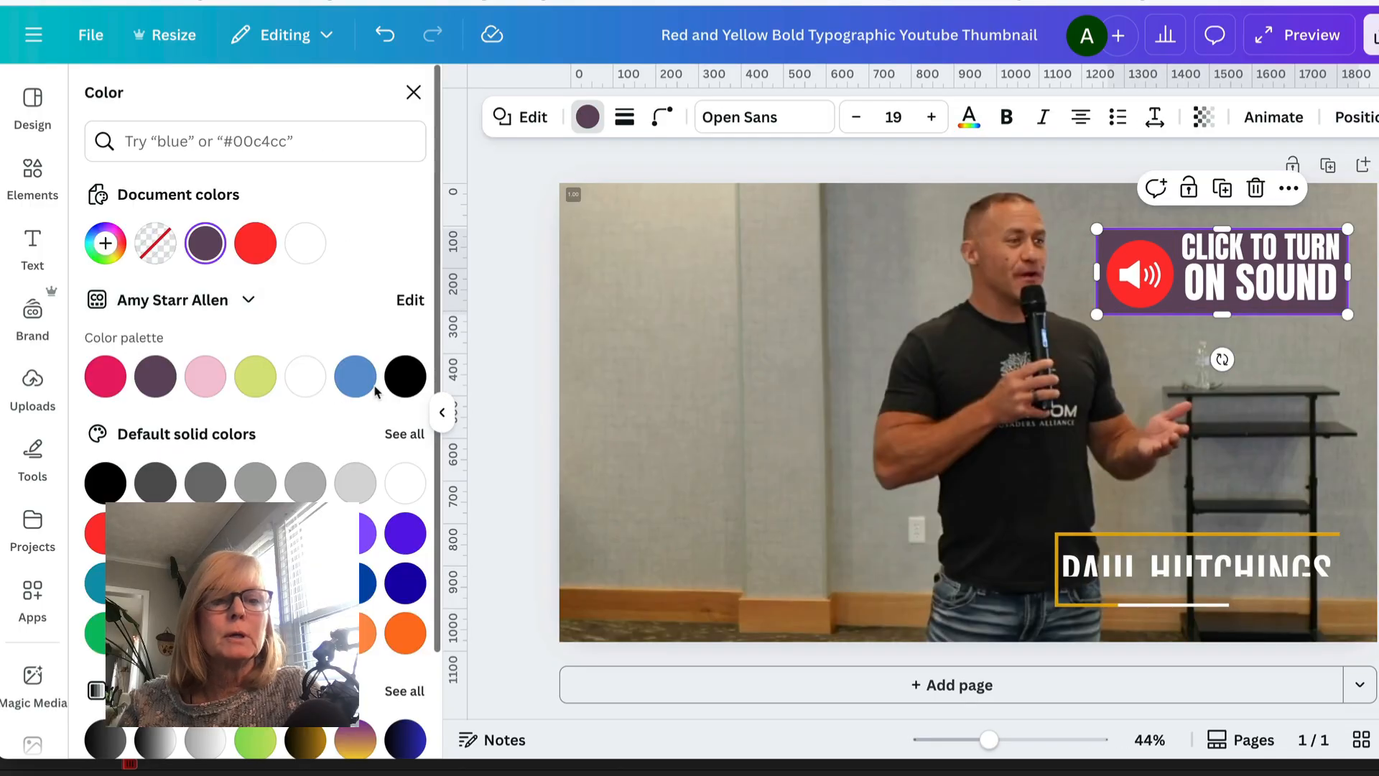
pyautogui.click(405, 376)
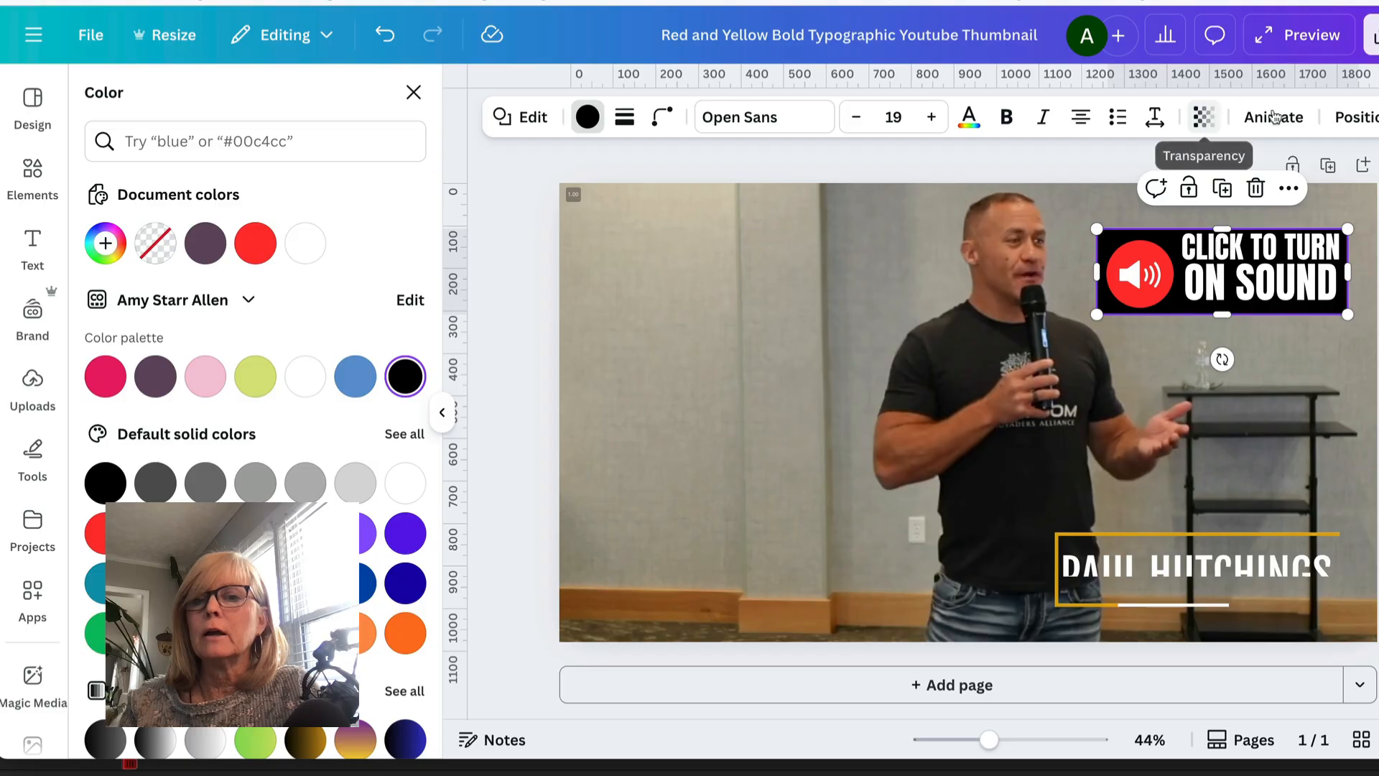
# - Set the black rectangle's transparency to 56
pyautogui.click(1205, 117)
pyautogui.moveTo(1253, 203); pyautogui.dragTo(1188, 209)
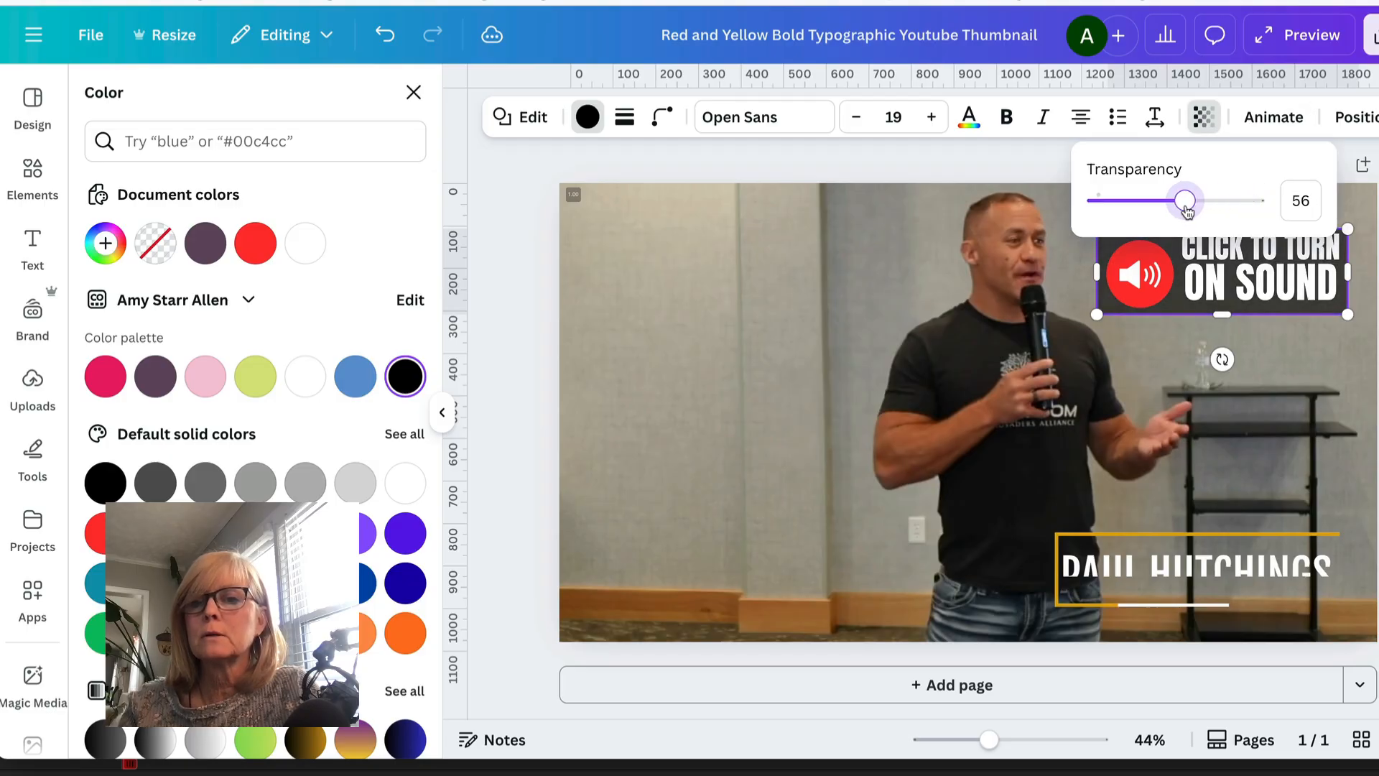
pyautogui.click(899, 299)
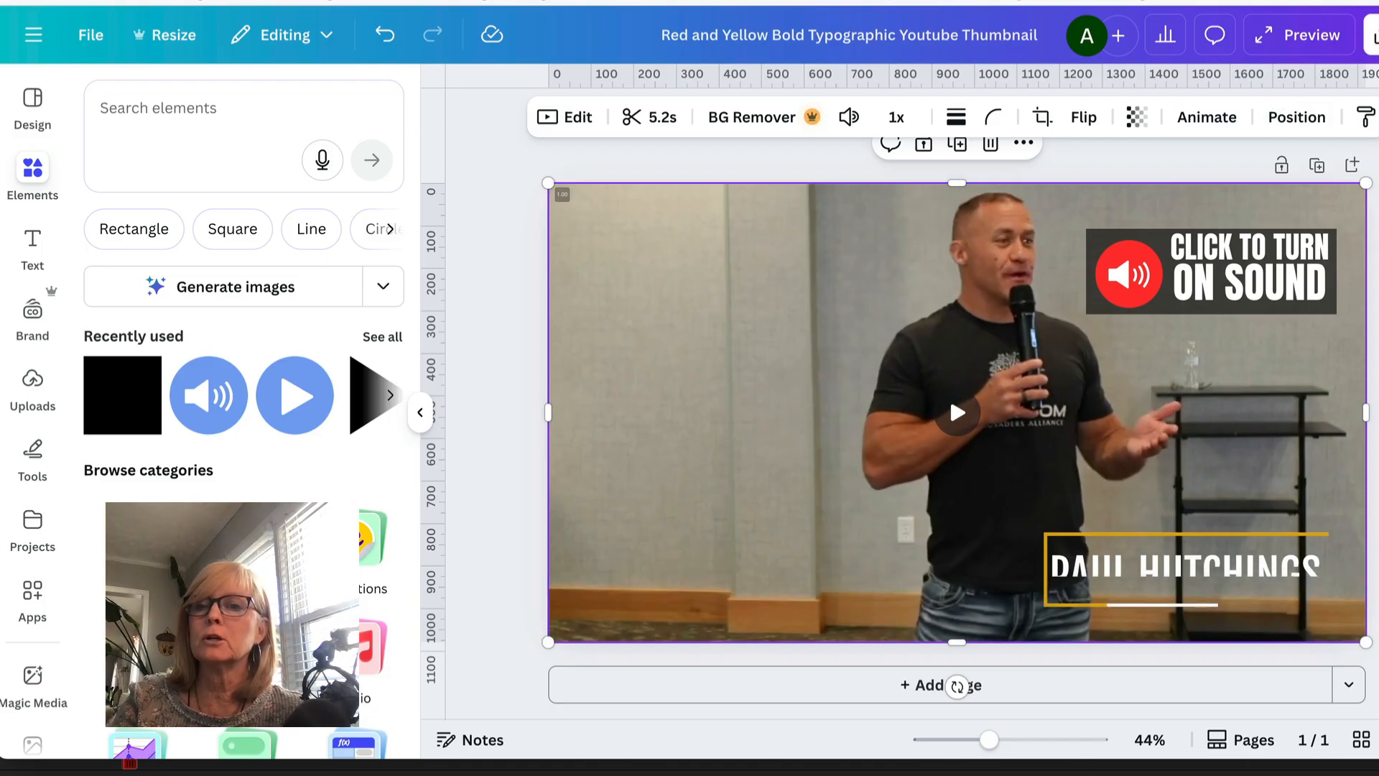
# - Download the design as a GIF at 1,920 × 1,080 px
pyautogui.click(1373, 36)
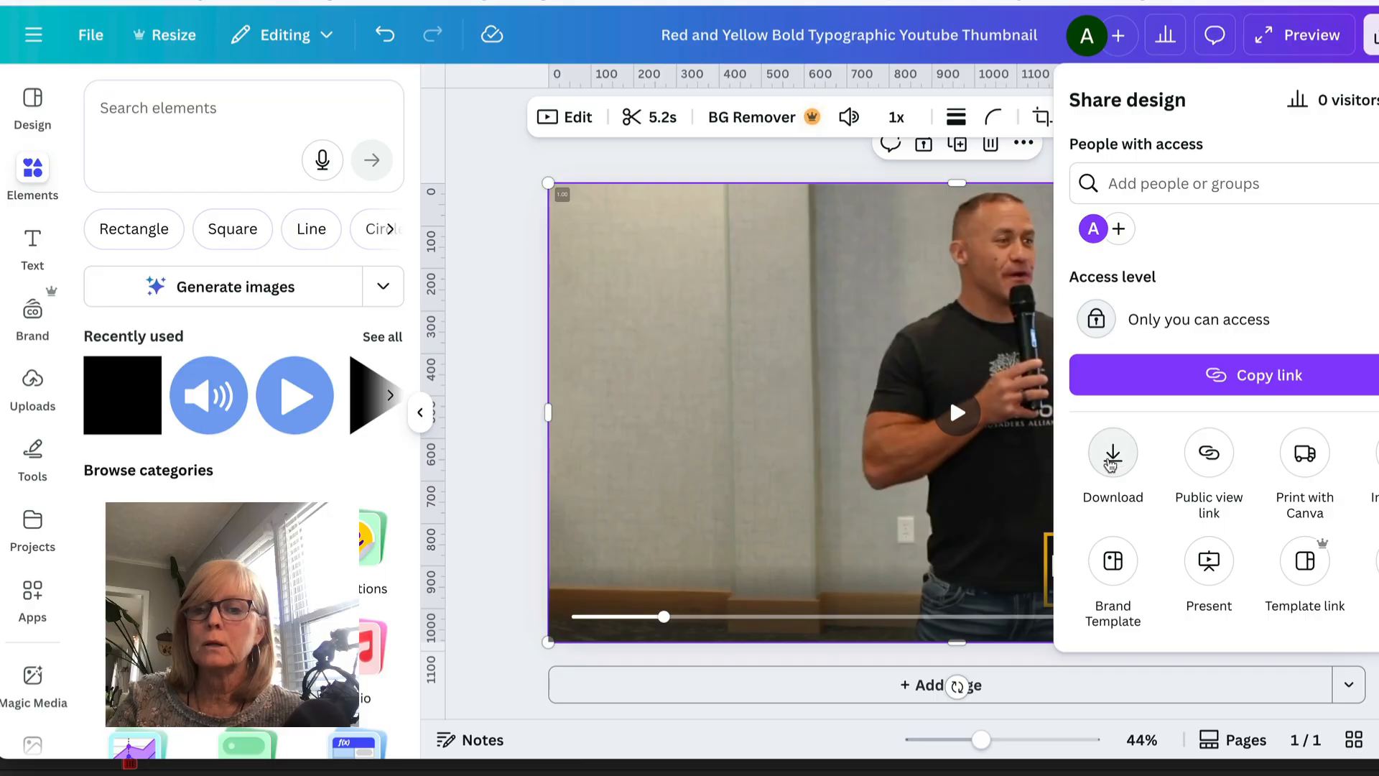
pyautogui.click(1112, 458)
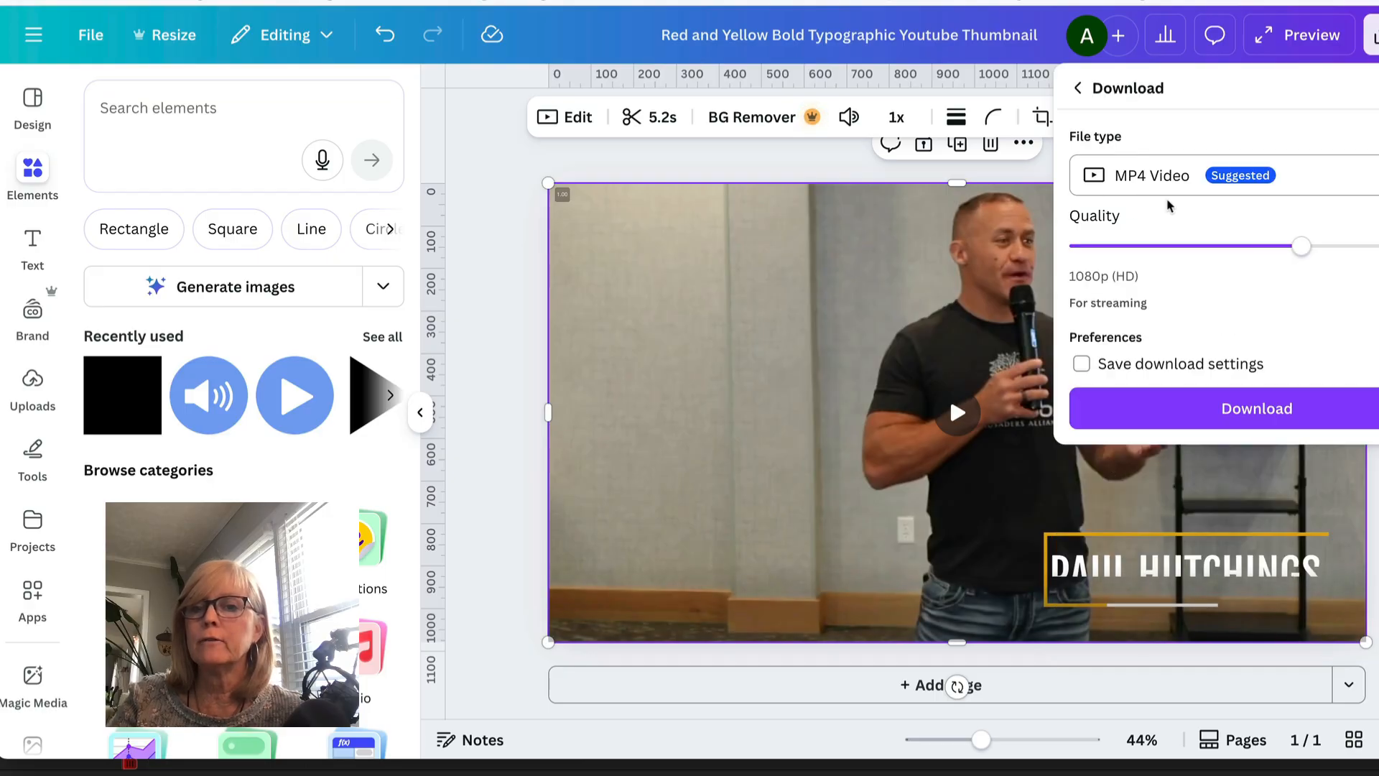
pyautogui.click(1153, 177)
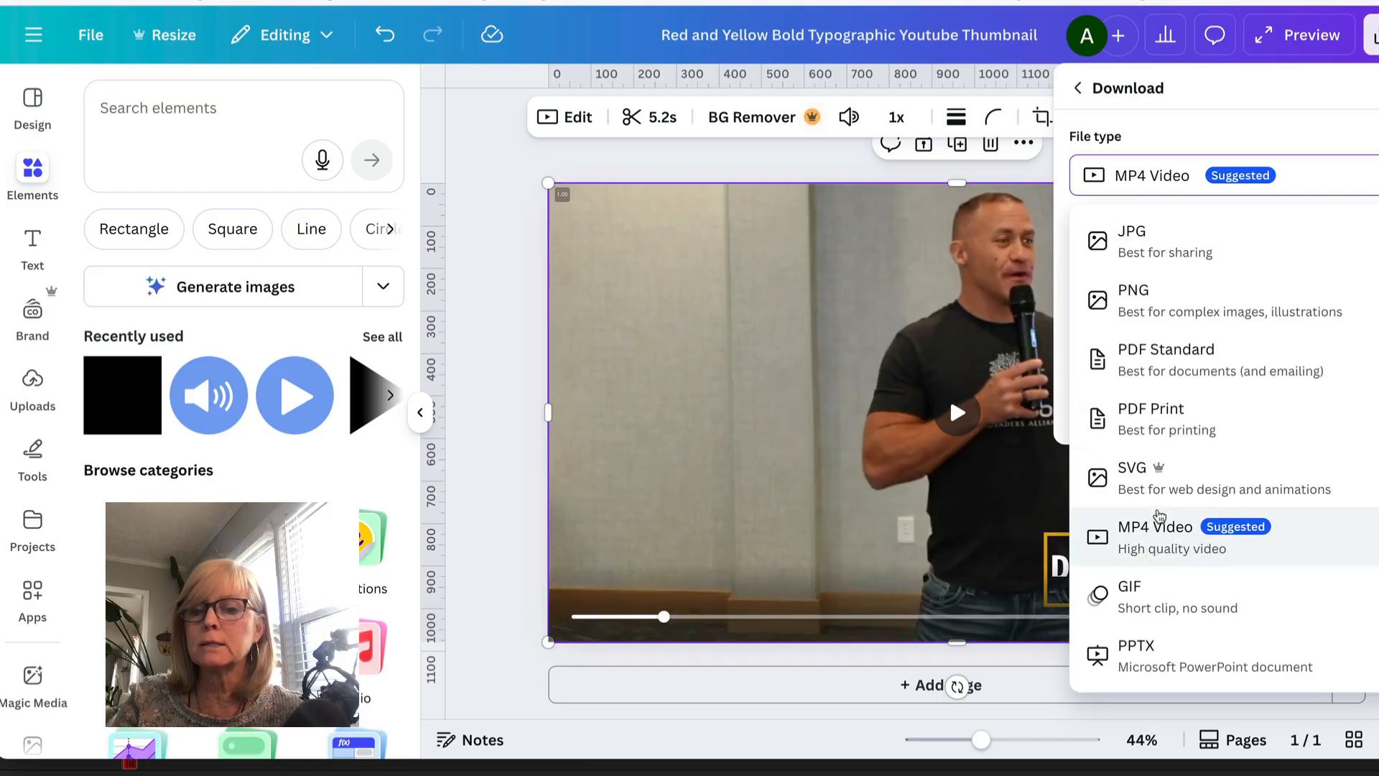
pyautogui.click(1129, 596)
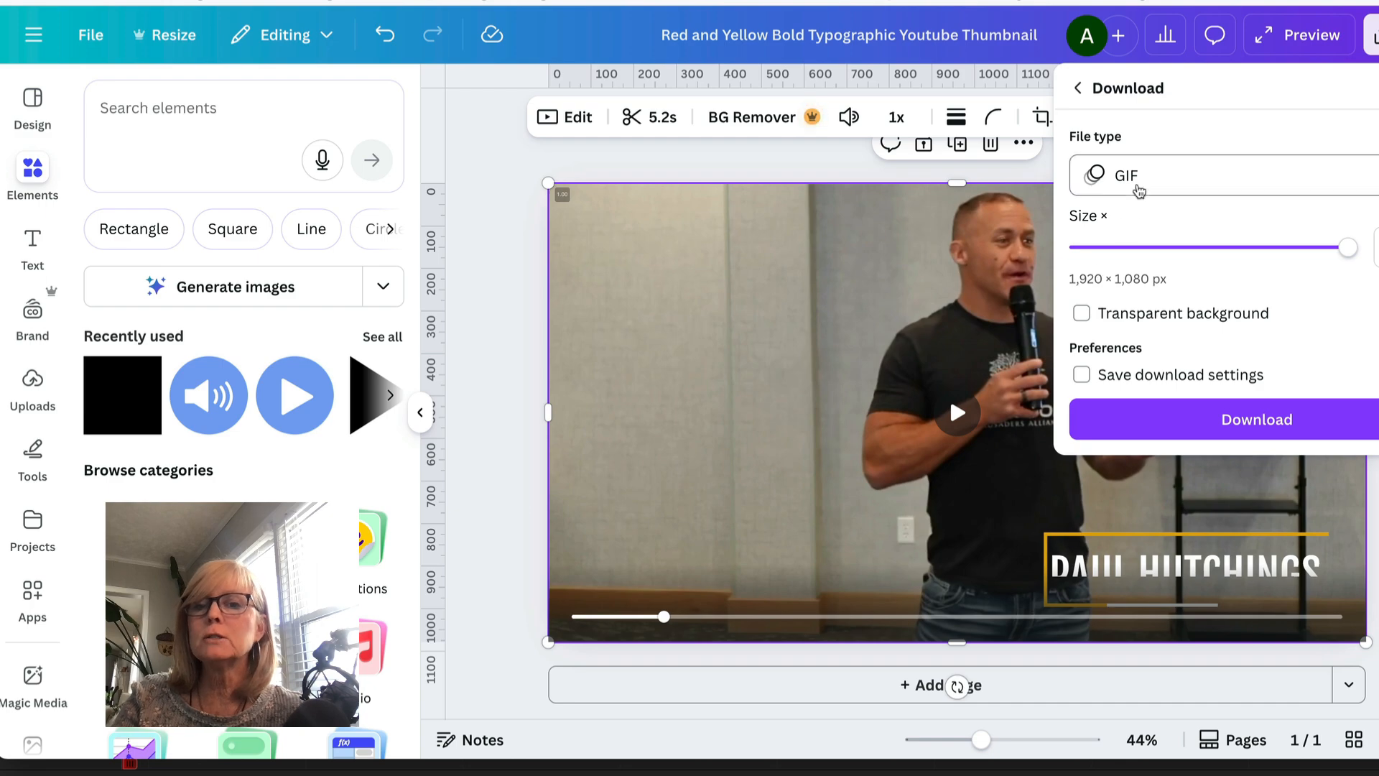
pyautogui.click(1139, 190)
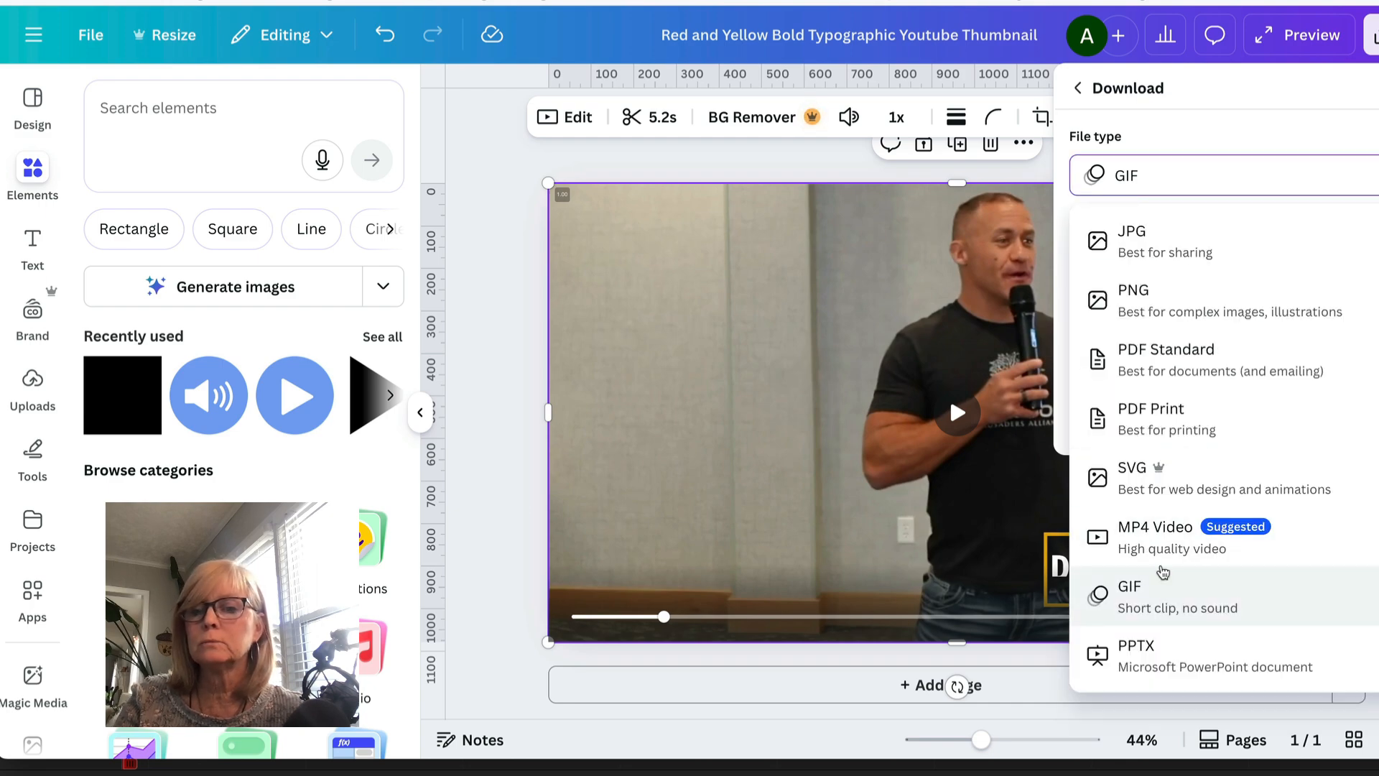
pyautogui.click(1214, 128)
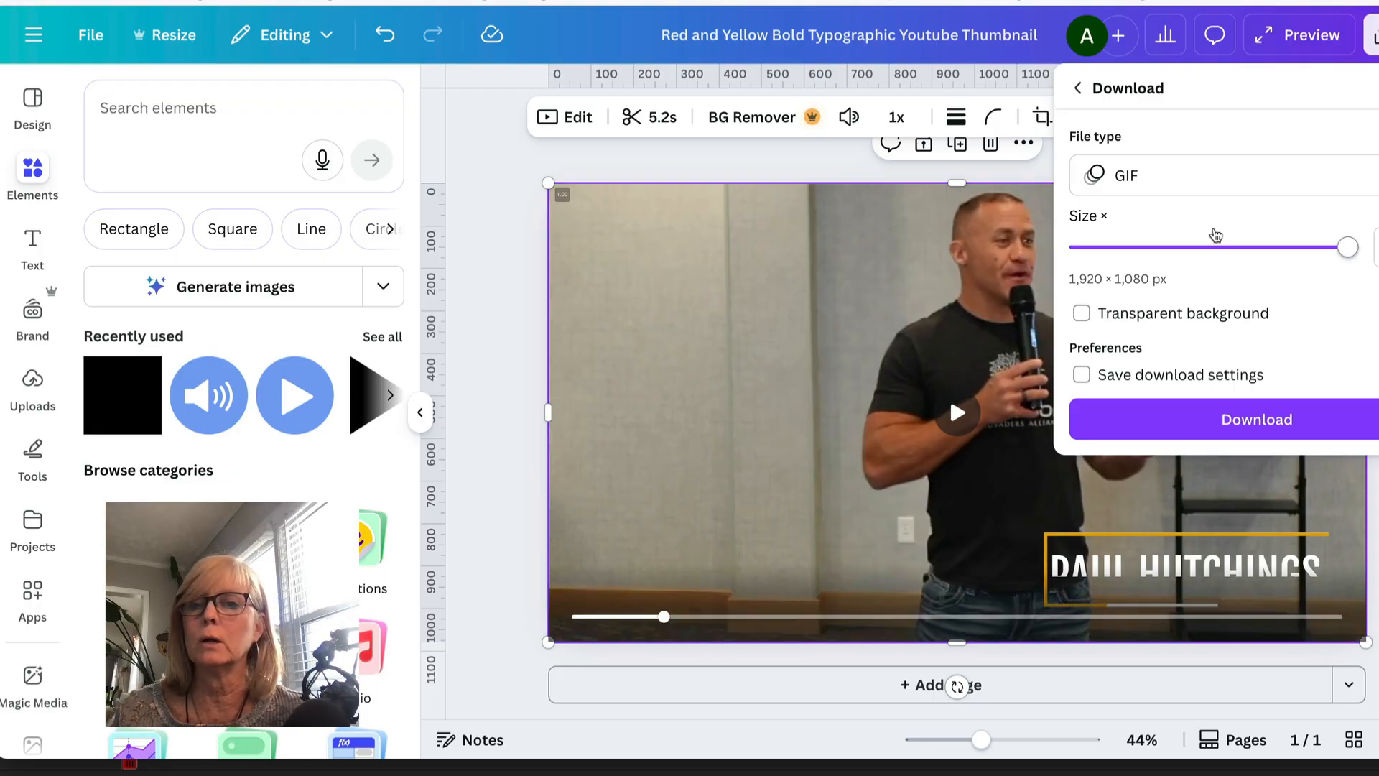
pyautogui.click(1252, 370)
pyautogui.click(1248, 325)
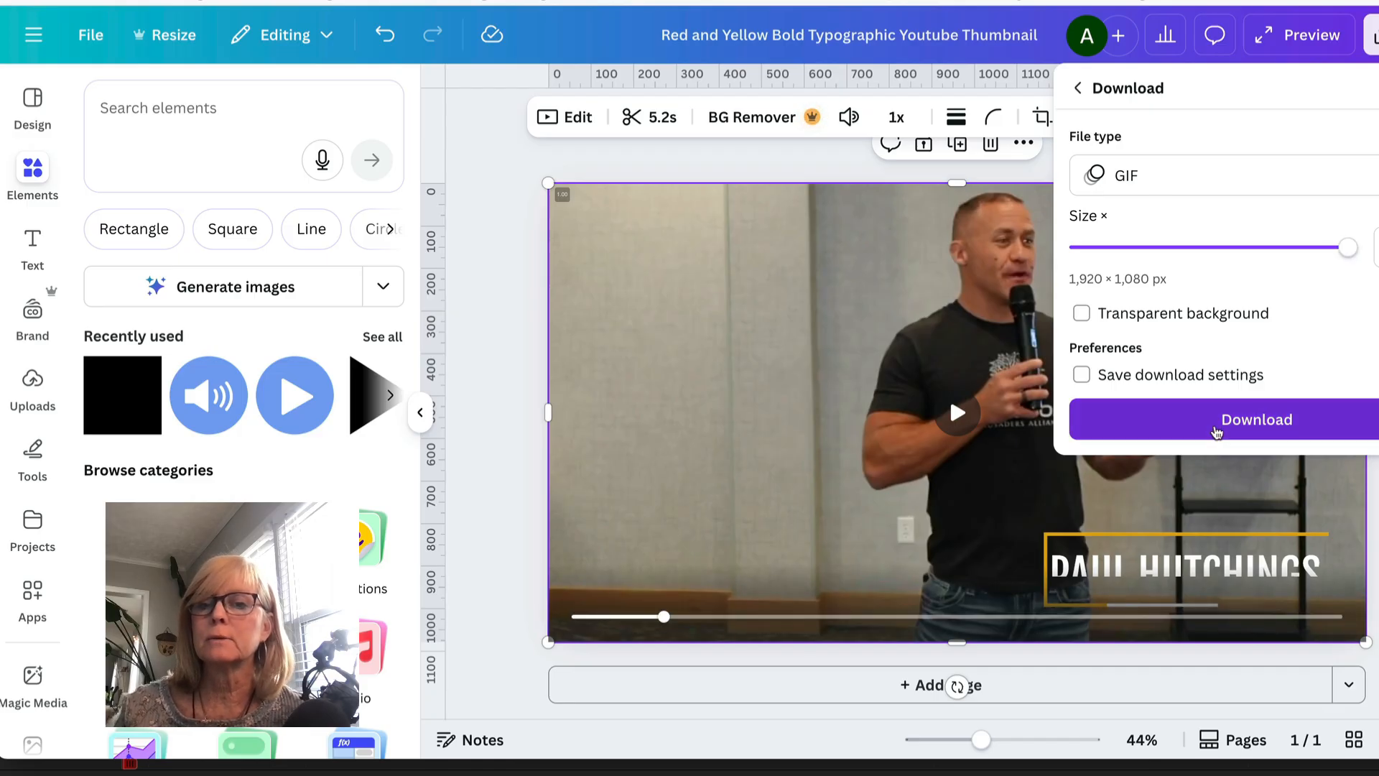
pyautogui.click(1215, 430)
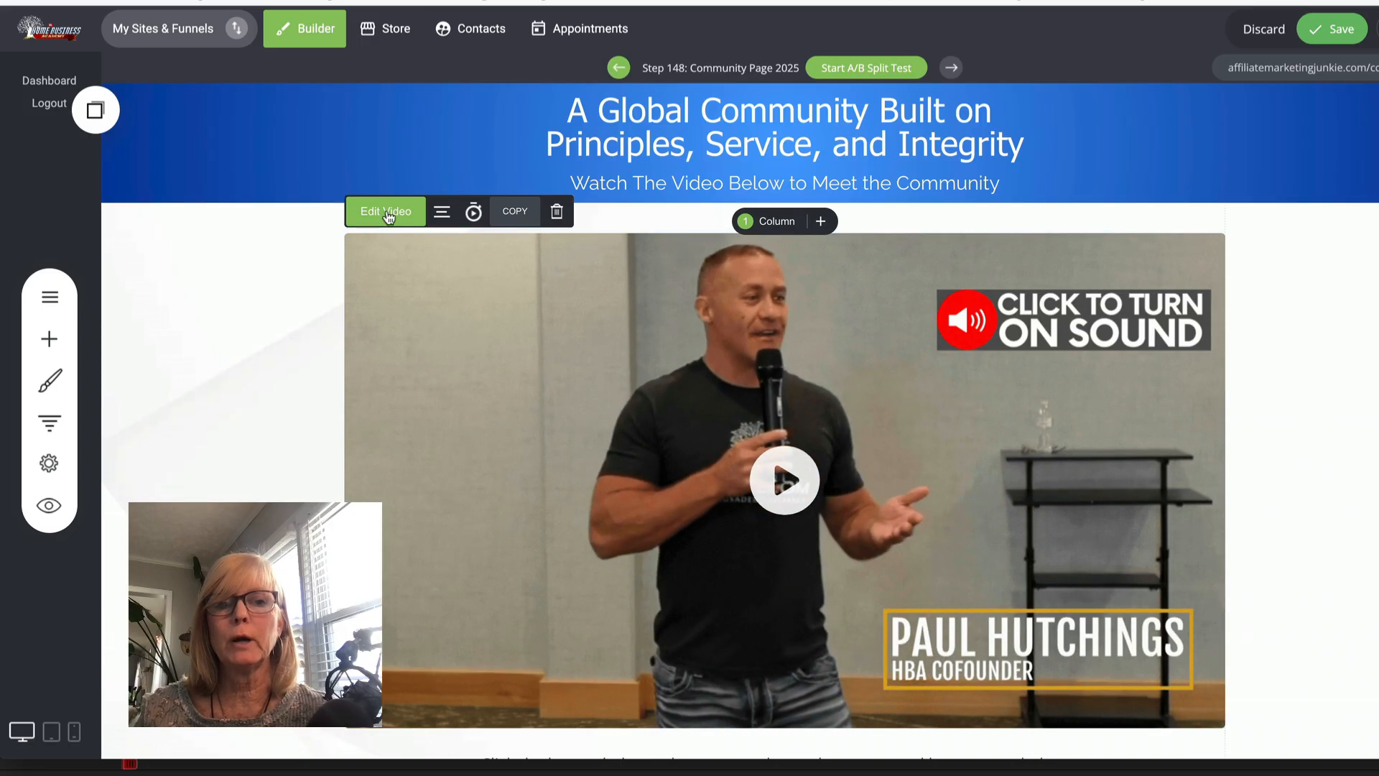
# - In the funnel builder, open the video element's settings and browse the custom thumbnail's file manager
pyautogui.click(388, 211)
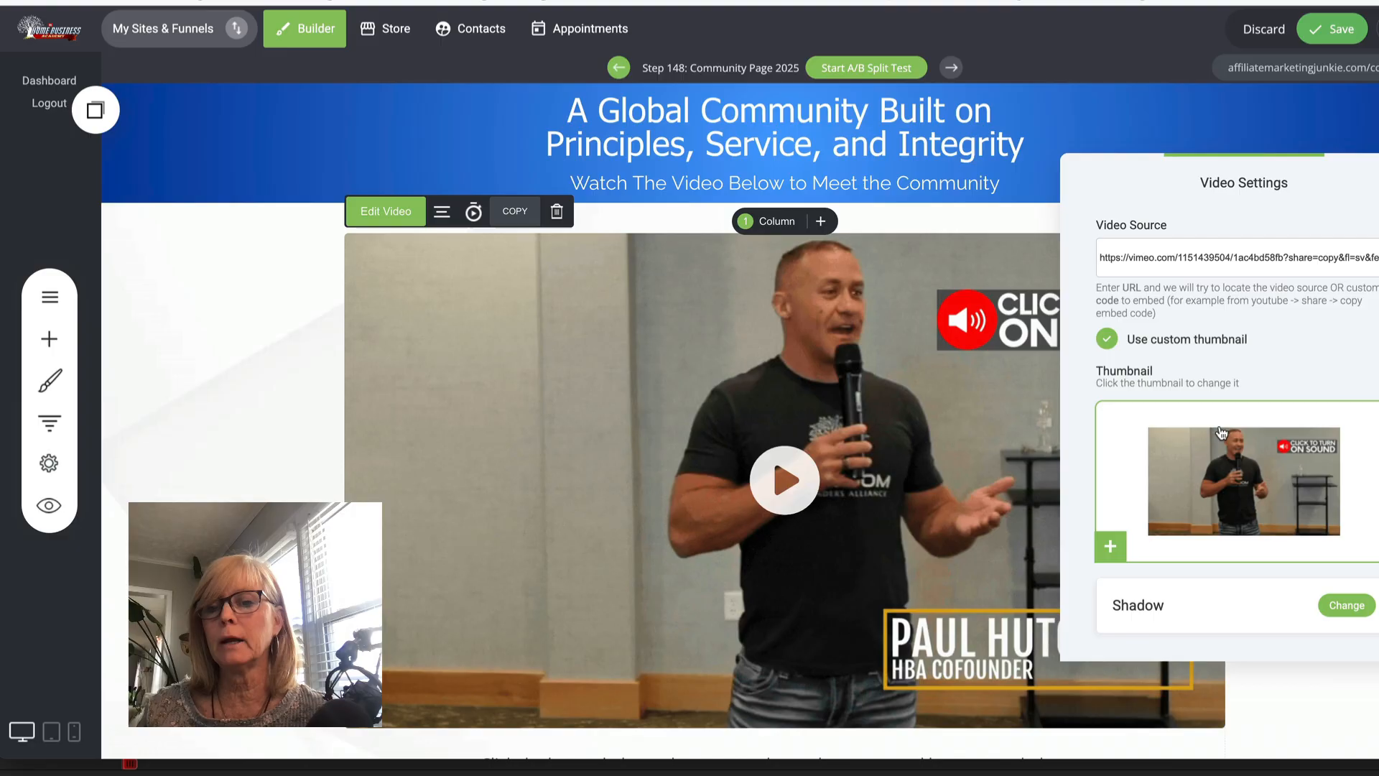
pyautogui.click(1111, 548)
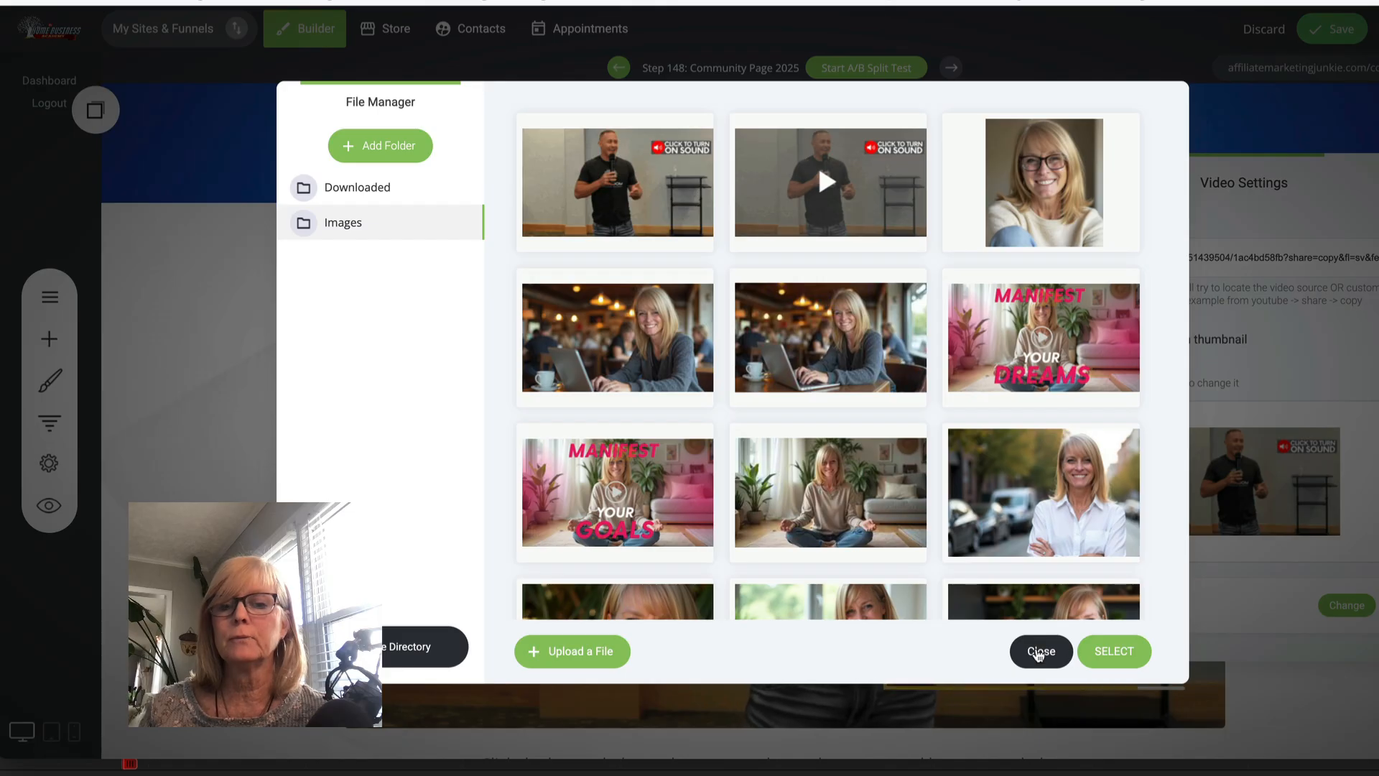
pyautogui.click(1049, 652)
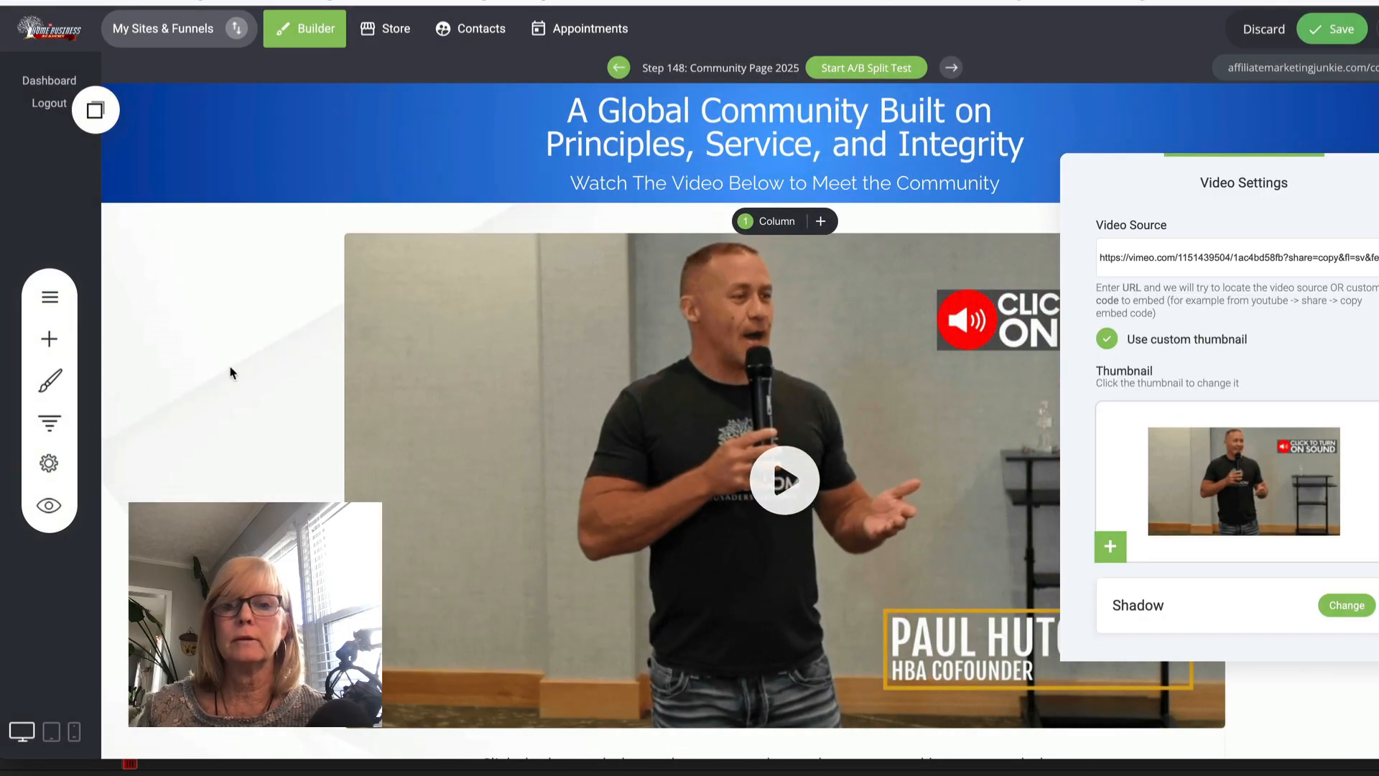
# - Save the funnel page and open its preview
pyautogui.click(1333, 29)
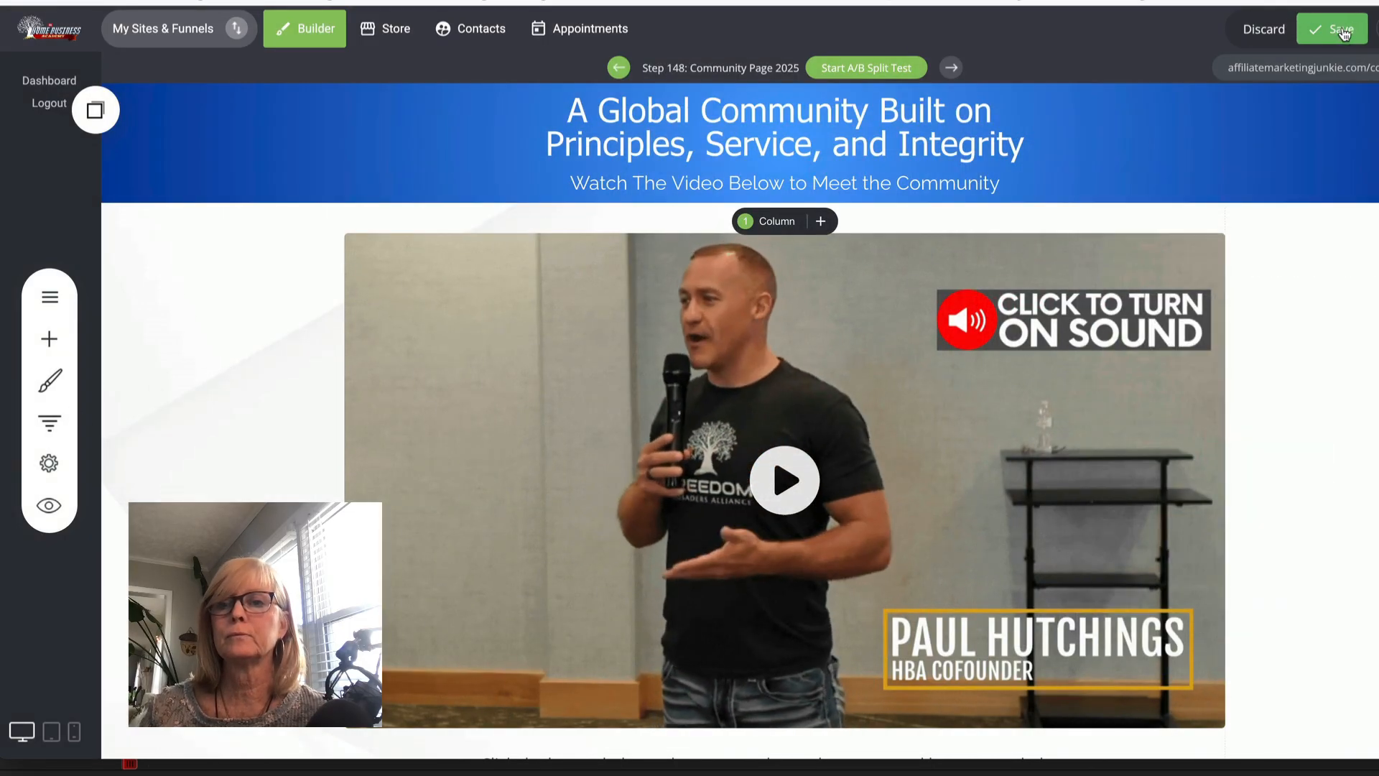
pyautogui.click(48, 504)
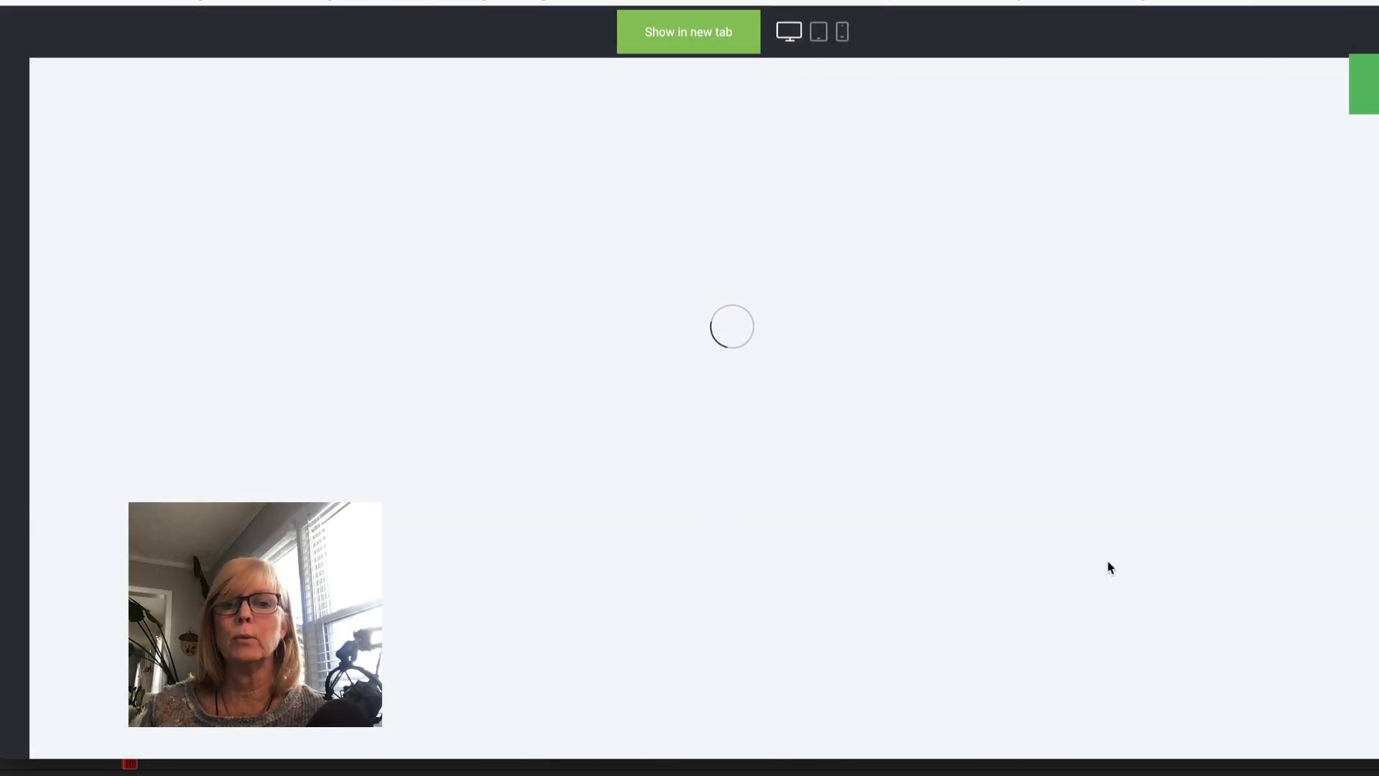